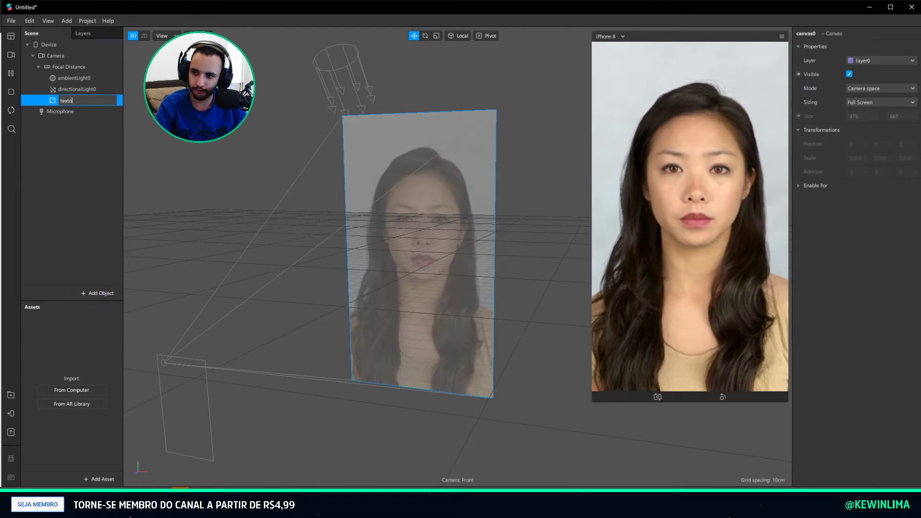
# Add a 2D Text object inside the texto canvas and bring it into close view
pyautogui.rightClick(75, 106)
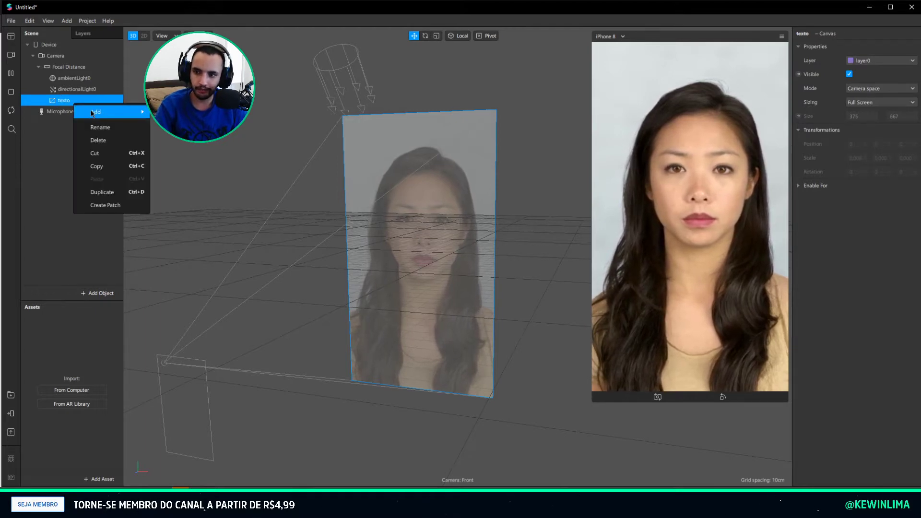
pyautogui.moveTo(110, 111)
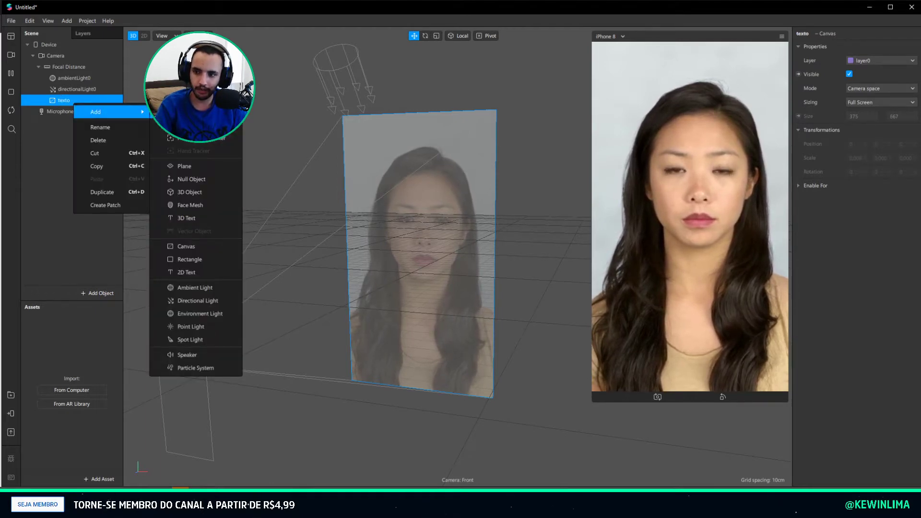
pyautogui.click(187, 271)
pyautogui.doubleClick(84, 114)
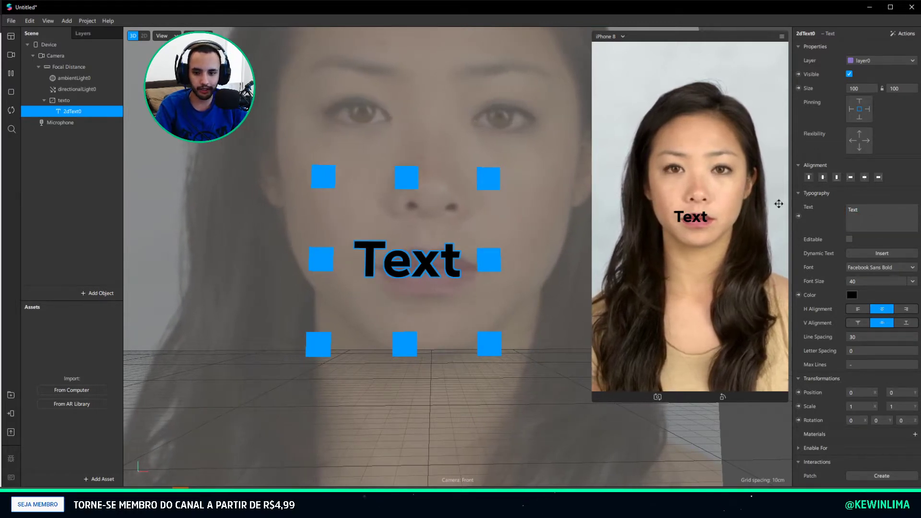
# Replace the 2D text's default content with "Legenda de teste 1"
pyautogui.click(882, 214)
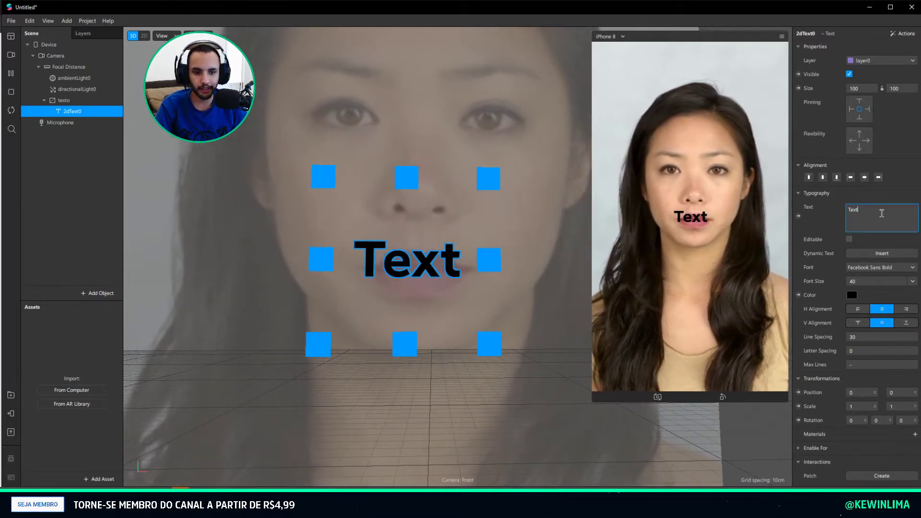
pyautogui.write('awdoawd')
pyautogui.hotkey('ctrl', 'a')
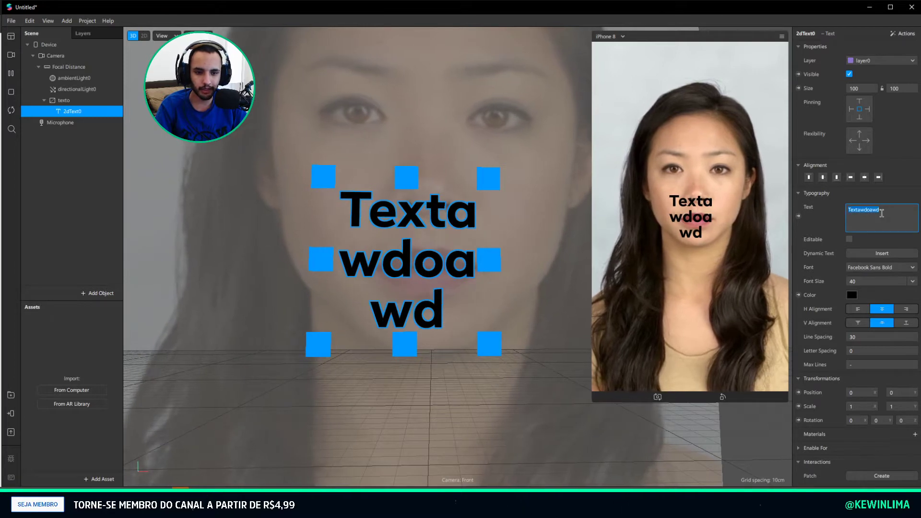
pyautogui.press('BackSpace')
pyautogui.write('awopd wap')
pyautogui.press('BackSpace')
pyautogui.press('BackSpace')
pyautogui.press('BackSpace')
pyautogui.press('BackSpace')
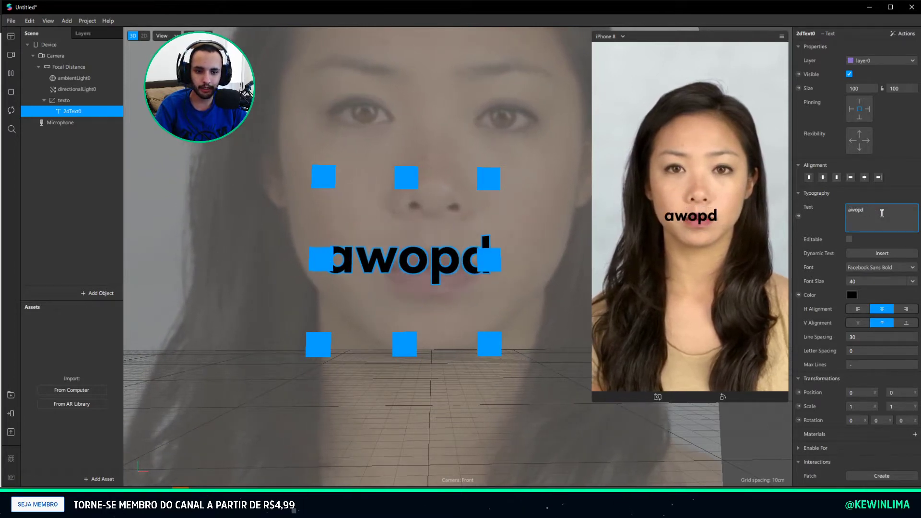
pyautogui.press('BackSpace')
pyautogui.press('BackSpace')
pyautogui.press('BackSpace')
pyautogui.press('BackSpace')
pyautogui.press('BackSpace')
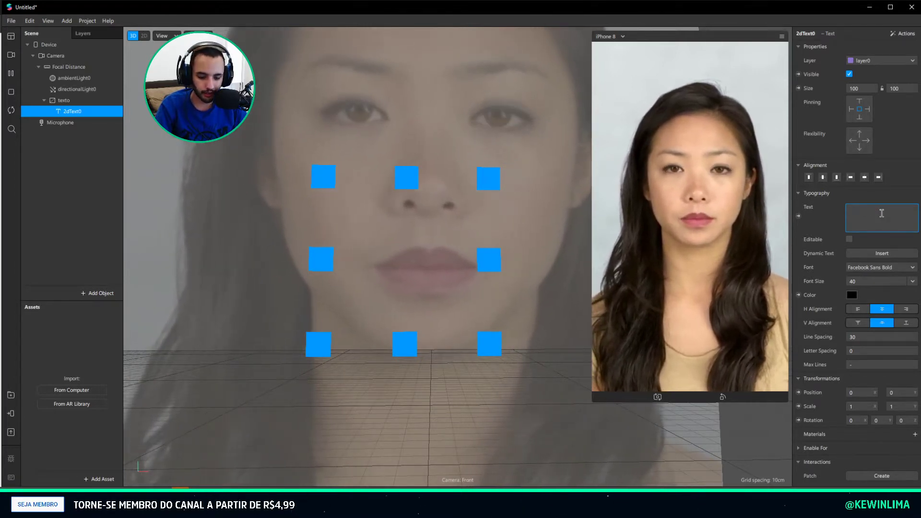
pyautogui.write('Legenda de ')
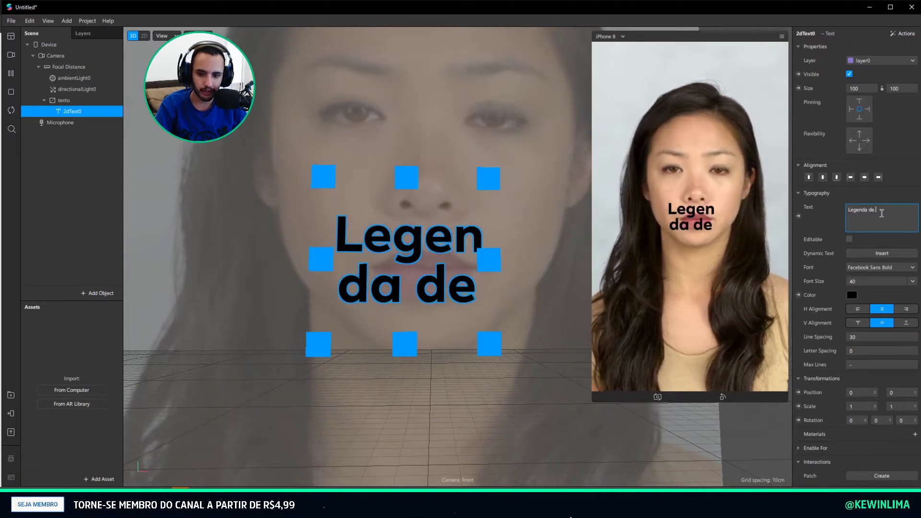
pyautogui.write('teste 1')
# Widen the text box to about 306 so the caption fits on one line, and center it horizontally on the canvas
pyautogui.scroll(-2, 443, 226)
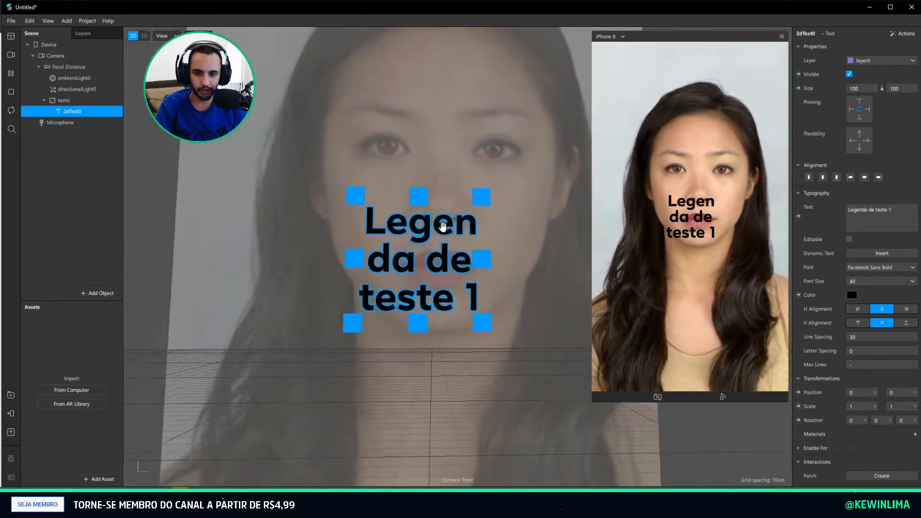
pyautogui.scroll(-2, 442, 226)
pyautogui.moveTo(471, 258); pyautogui.dragTo(629, 265)
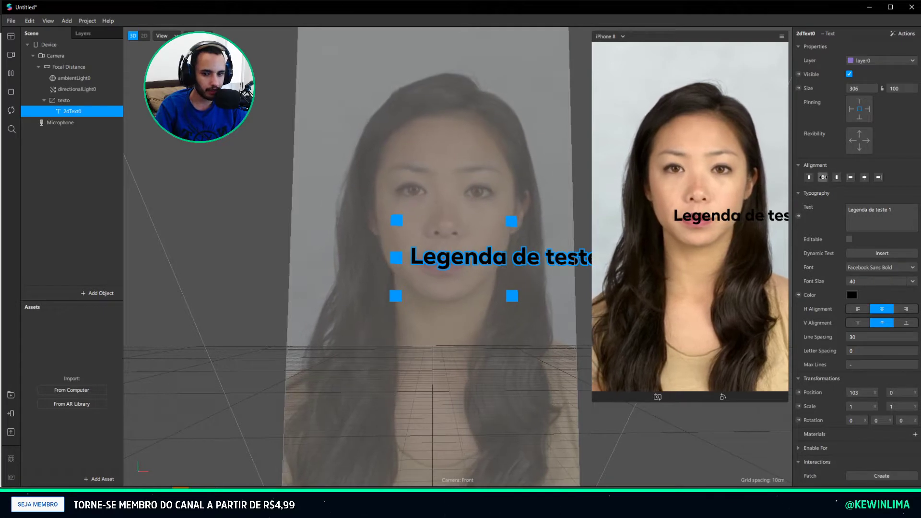
pyautogui.click(864, 178)
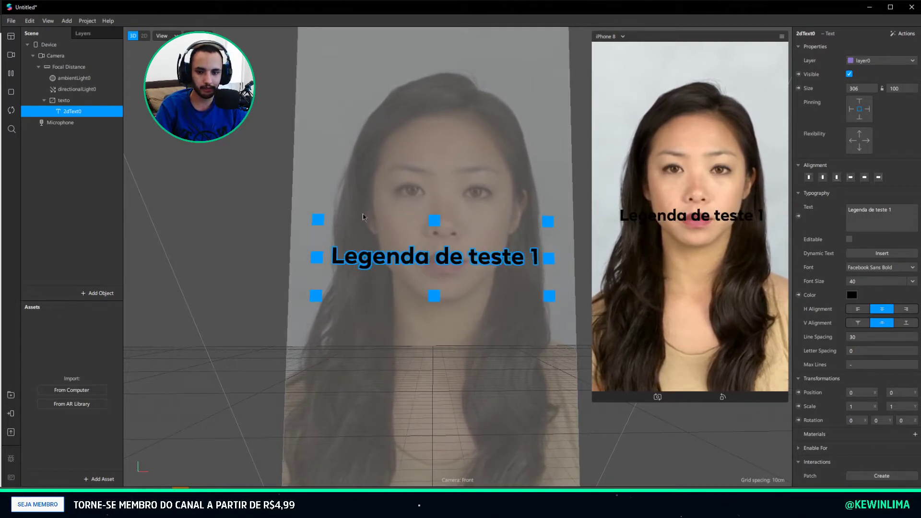
# Try font sizes 30 and 20 on the caption, then set the font size to 25
pyautogui.moveTo(339, 134); pyautogui.dragTo(346, 167, button='right')
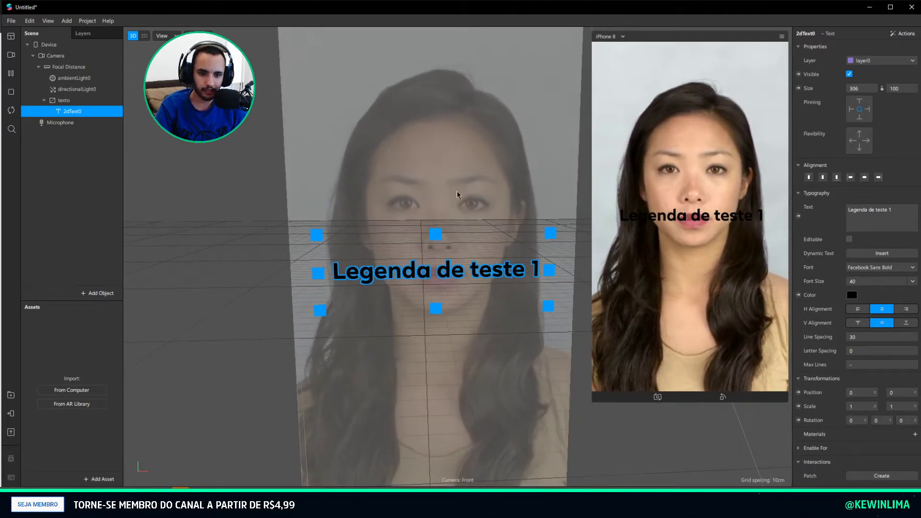
pyautogui.doubleClick(870, 280)
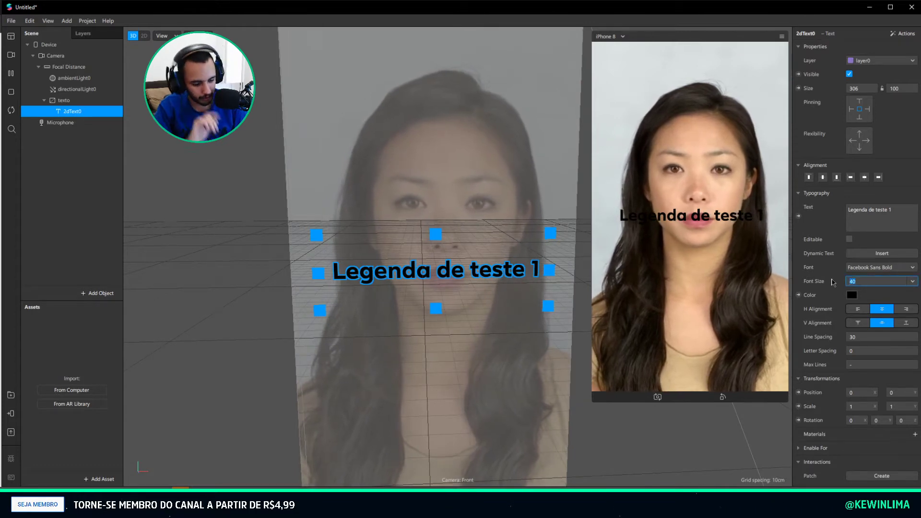
pyautogui.write('30')
pyautogui.press('Return')
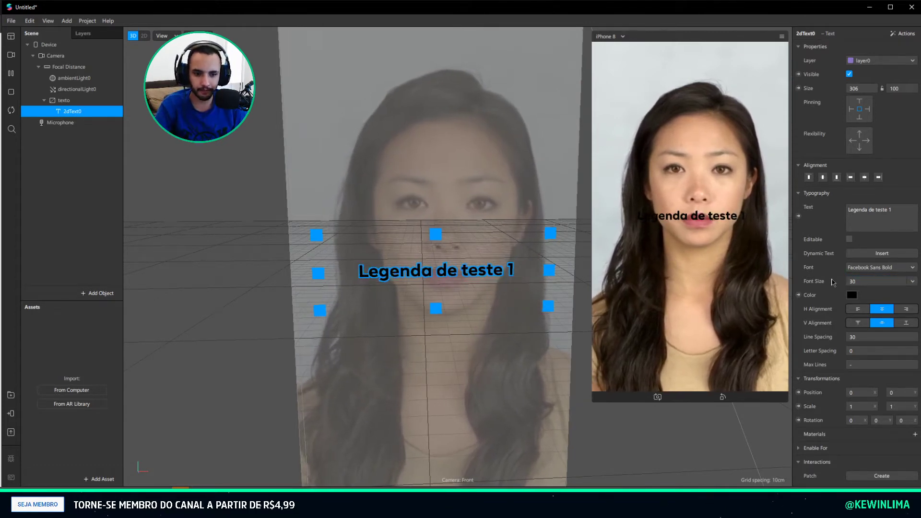
pyautogui.write('20')
pyautogui.press('Return')
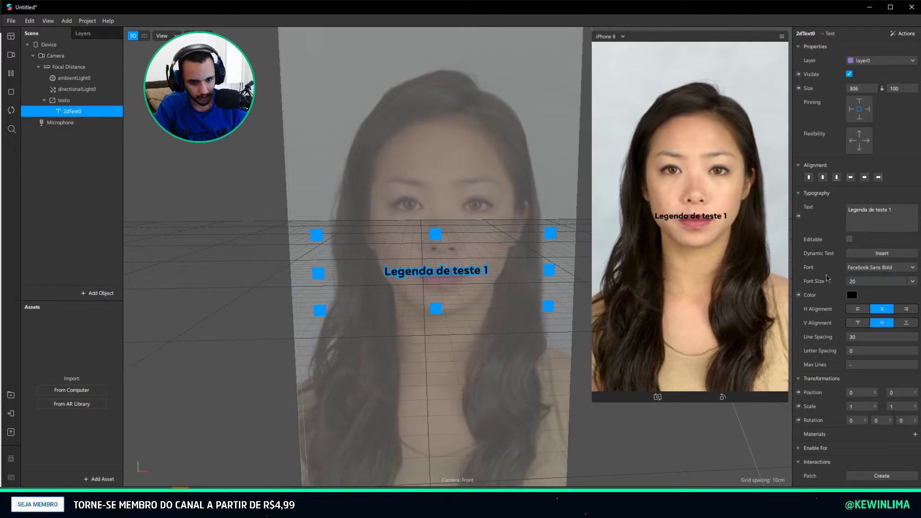
pyautogui.doubleClick(871, 282)
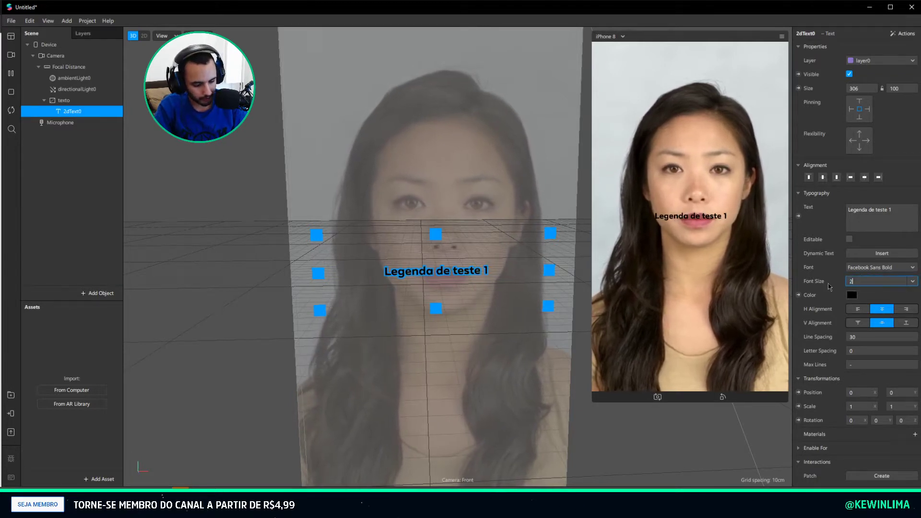
pyautogui.moveTo(279, 209); pyautogui.dragTo(473, 214, button='middle')
# Compare NotoSerif Regular, NotoSans Bold and NotoSans Regular on the caption, and set the font to NotoSans Bold
pyautogui.click(857, 272)
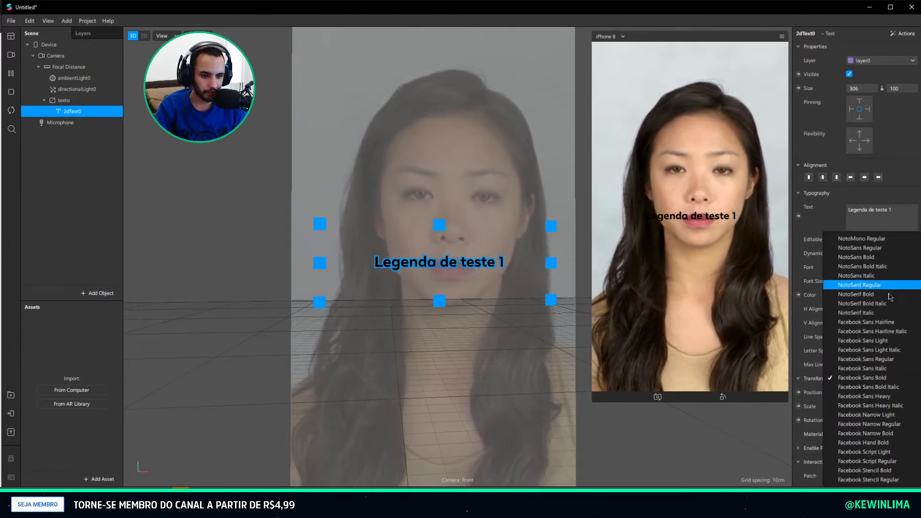
pyautogui.click(870, 288)
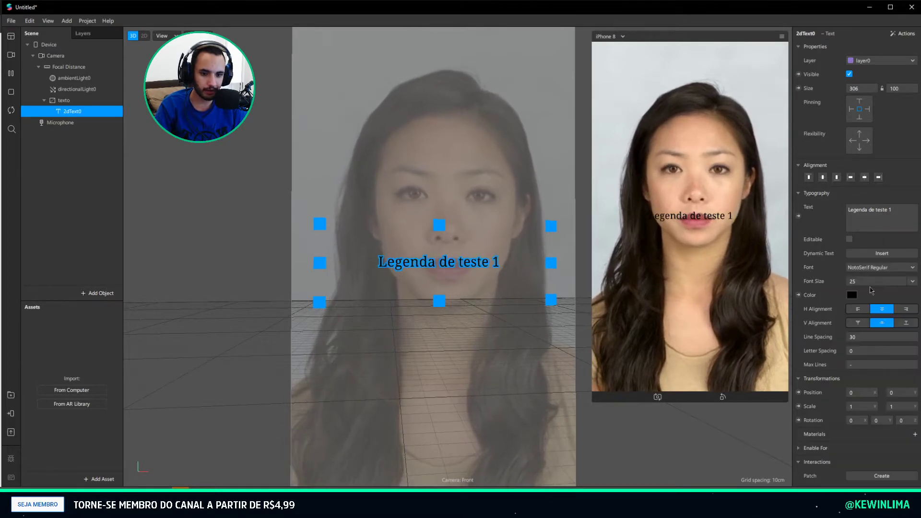
pyautogui.click(873, 269)
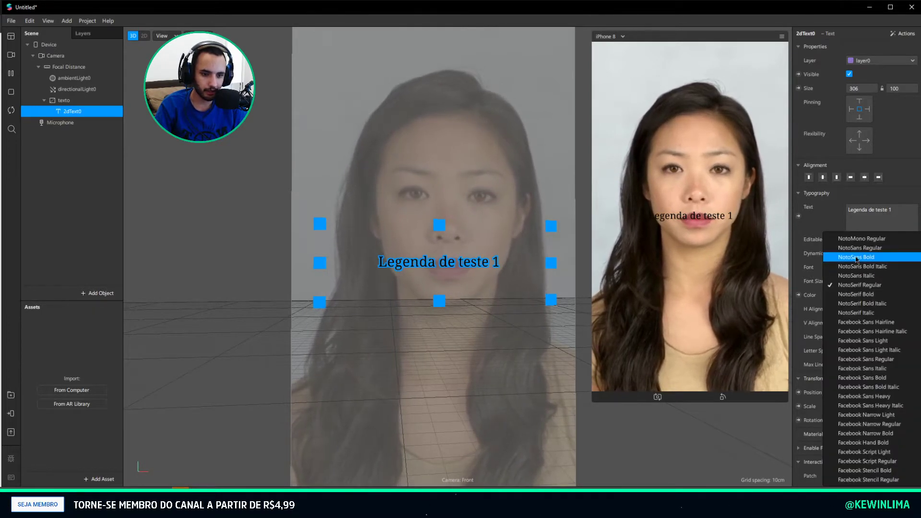
pyautogui.click(856, 258)
pyautogui.click(862, 269)
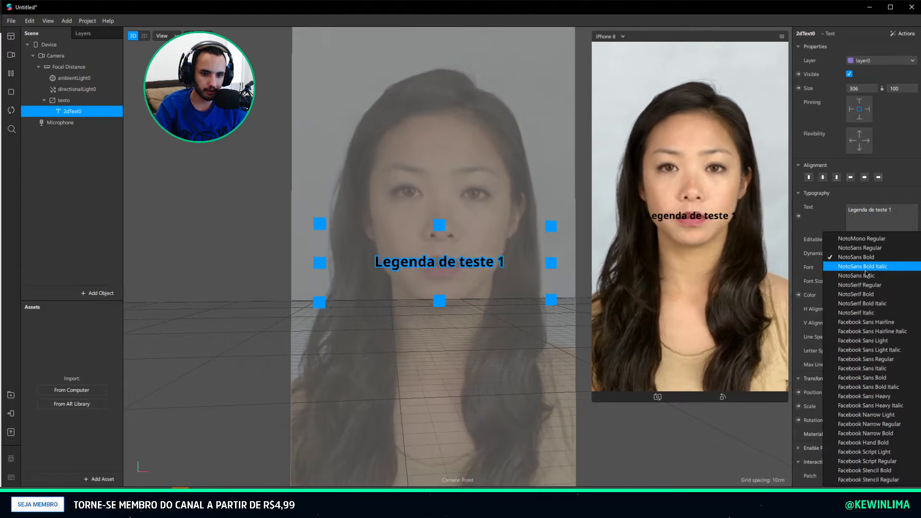
pyautogui.click(861, 247)
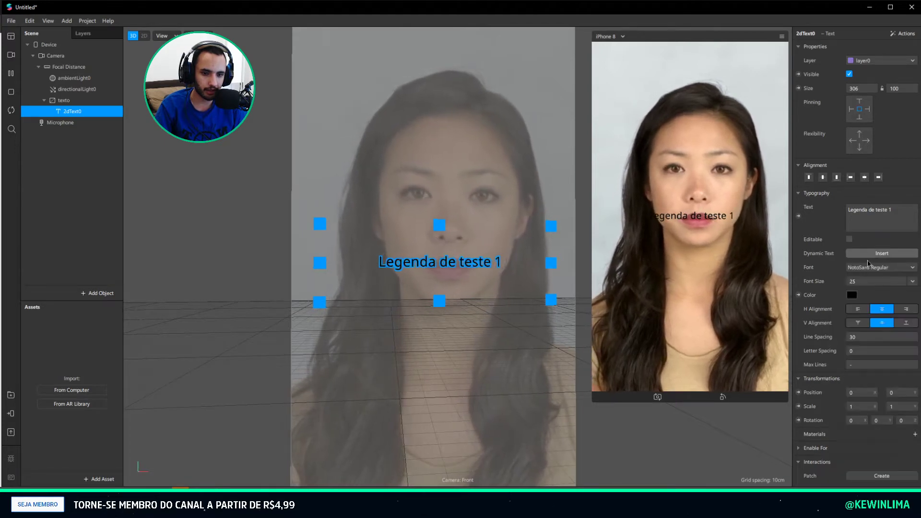
pyautogui.click(864, 271)
pyautogui.click(852, 260)
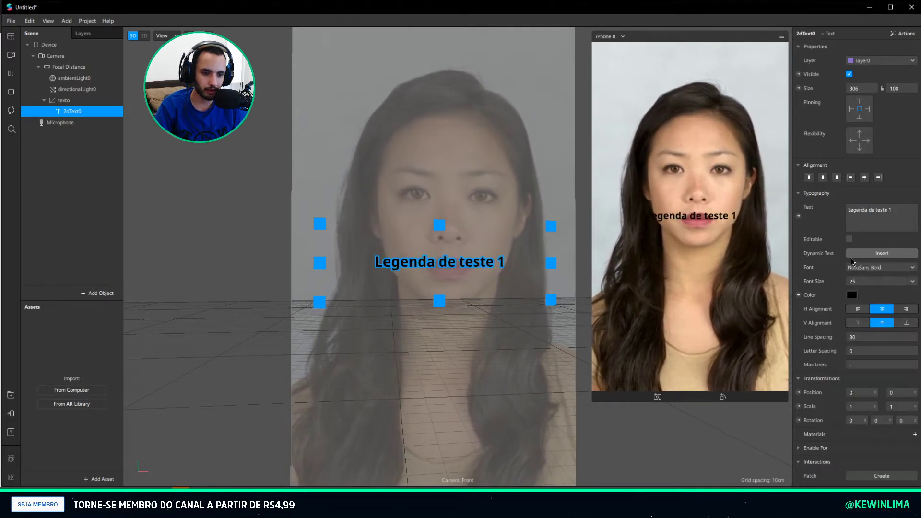
# Change the caption's text color to yellow (#ffff00)
pyautogui.click(852, 294)
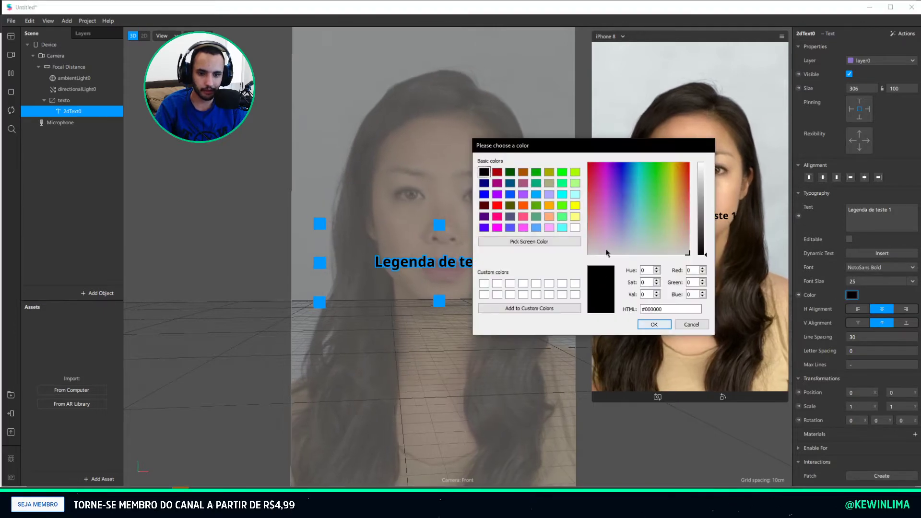
pyautogui.click(565, 203)
pyautogui.moveTo(536, 145); pyautogui.dragTo(389, 116)
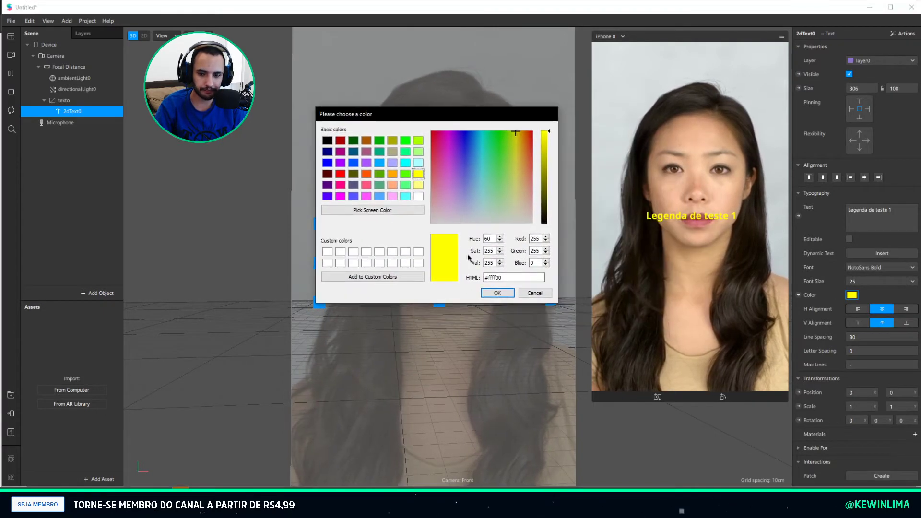
pyautogui.click(499, 293)
pyautogui.moveTo(406, 153)
pyautogui.mouseDown(button='middle')
pyautogui.moveTo(291, 154)
pyautogui.moveTo(410, 164)
pyautogui.mouseUp(button='middle')
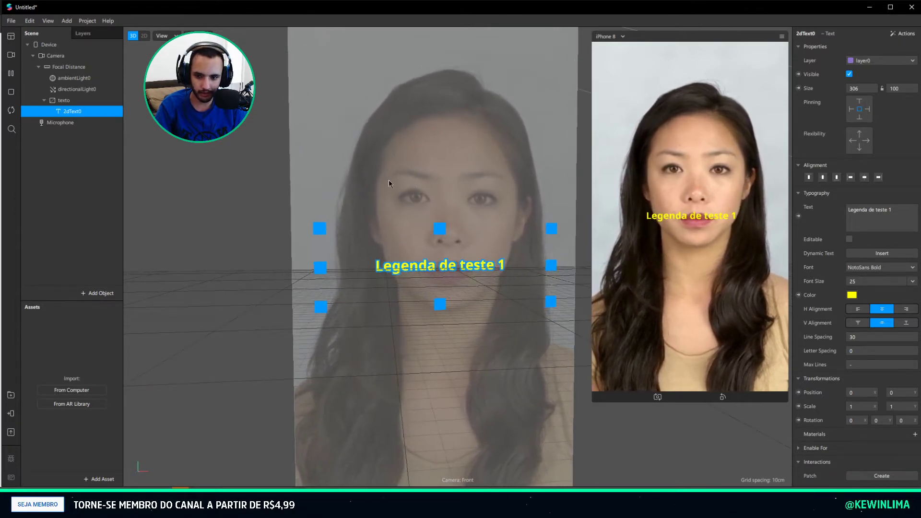
pyautogui.moveTo(424, 194); pyautogui.dragTo(409, 187, button='middle')
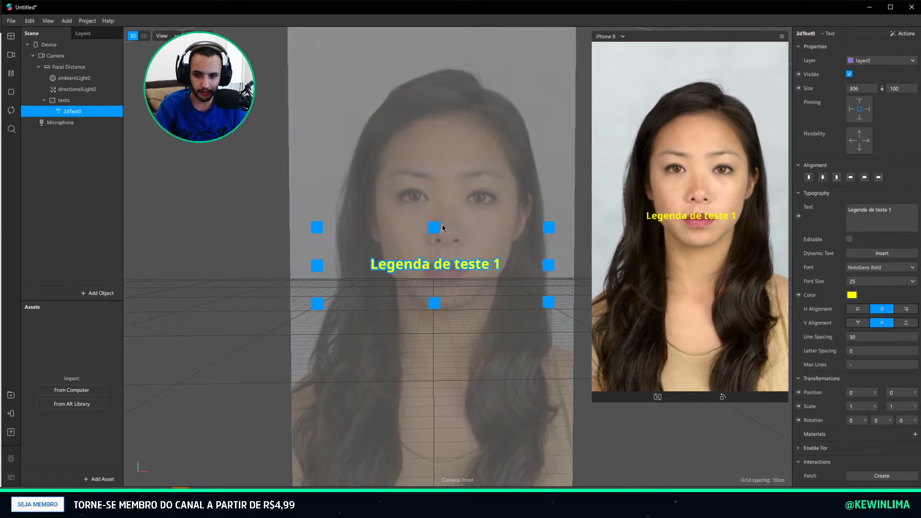
# Rename the 2D text object in the scene as texto_base
pyautogui.doubleClick(73, 111)
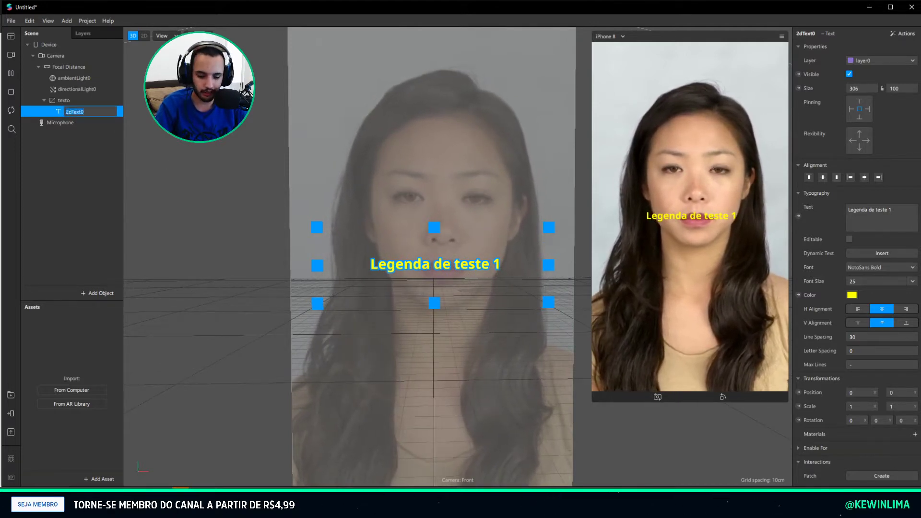
pyautogui.write('text')
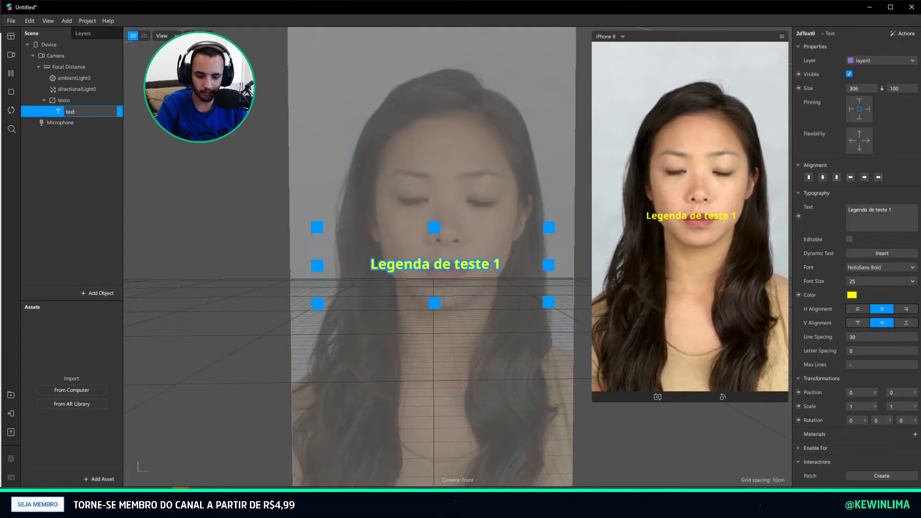
pyautogui.write('o_base')
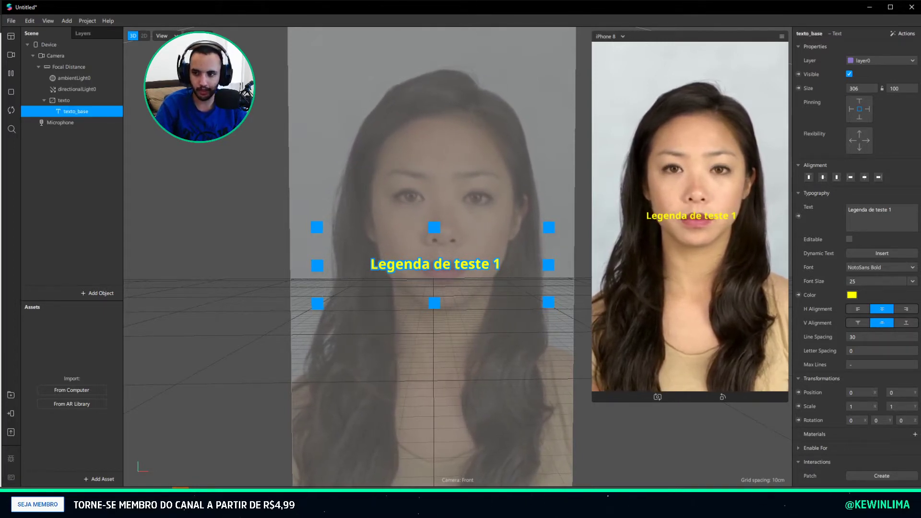
# Duplicate texto_base as texto_sombra and place the copy above the original inside the texto canvas
pyautogui.hotkey('ctrl', 'd')
pyautogui.doubleClick(82, 123)
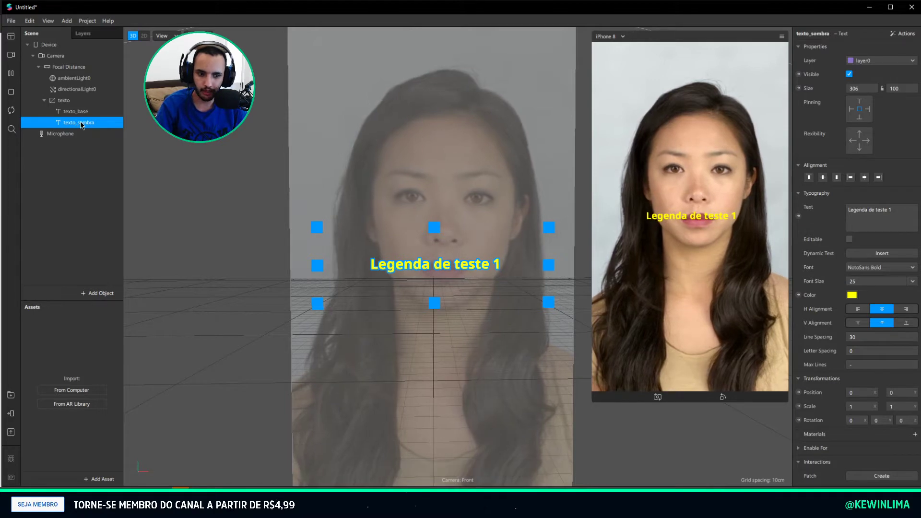
pyautogui.moveTo(95, 107); pyautogui.dragTo(91, 108)
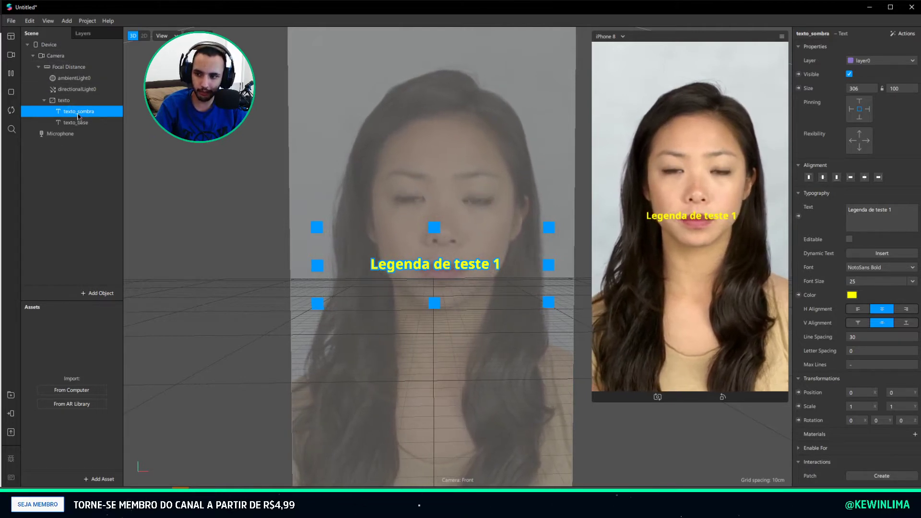
# Change the text color of texto_sombra to black
pyautogui.click(852, 296)
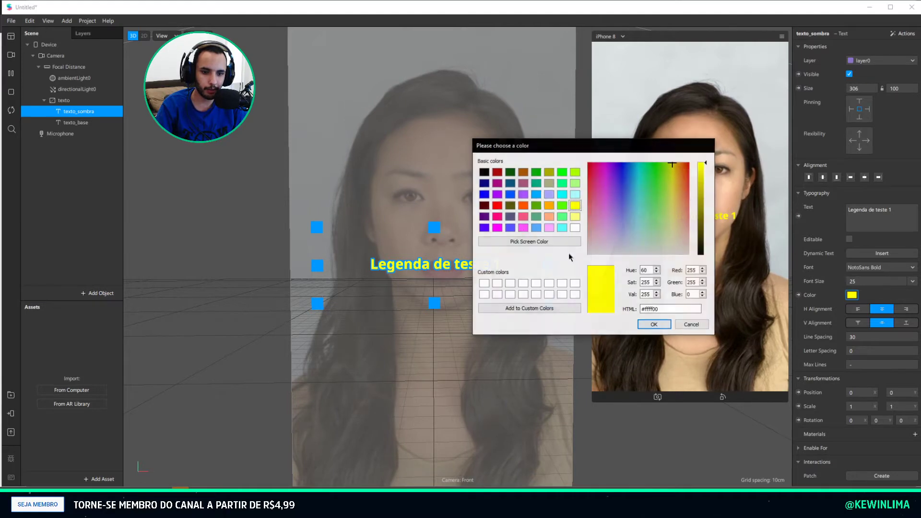
pyautogui.click(648, 324)
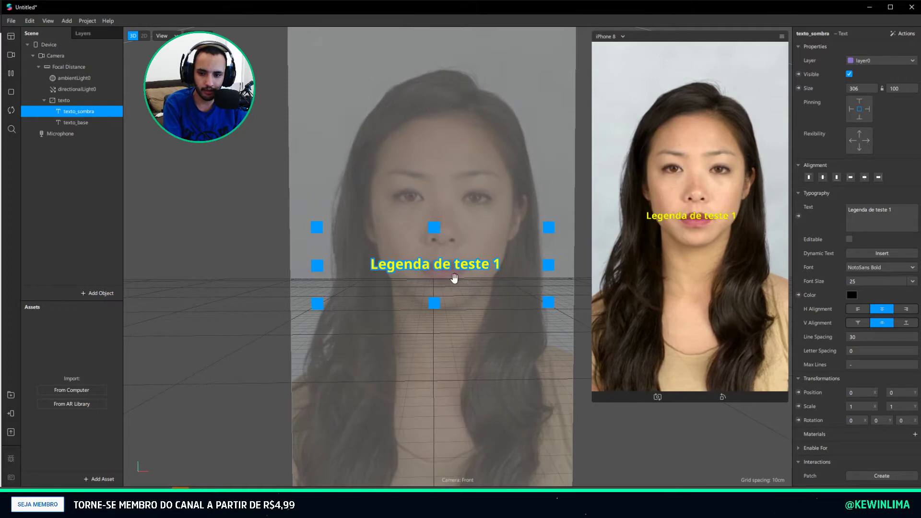
# Shift texto_sombra horizontally to an X position of about 8 and switch the viewport to 2D
pyautogui.moveTo(443, 268); pyautogui.dragTo(445, 268)
pyautogui.scroll(5, 437, 273)
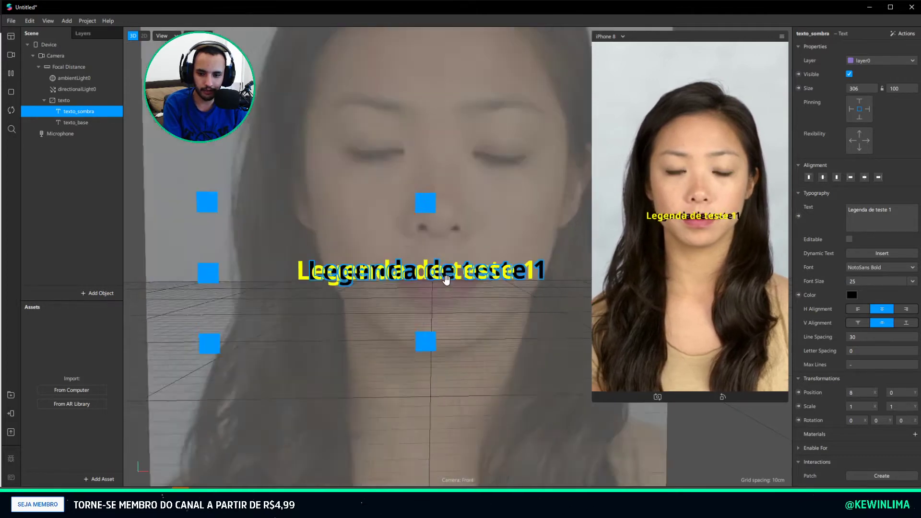
pyautogui.click(144, 36)
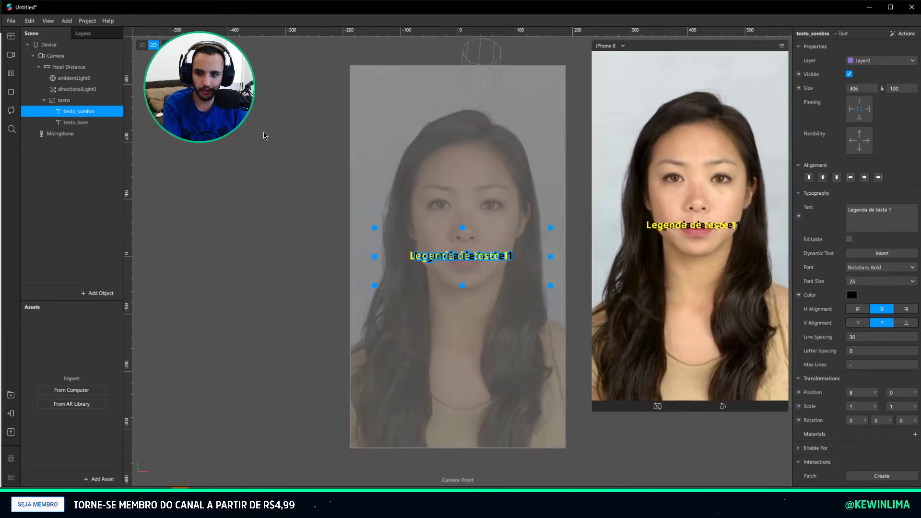
# Reset the position of texto_sombra to X 0, Y 0 so it lines up with the yellow caption
pyautogui.scroll(5, 413, 267)
pyautogui.scroll(8, 413, 267)
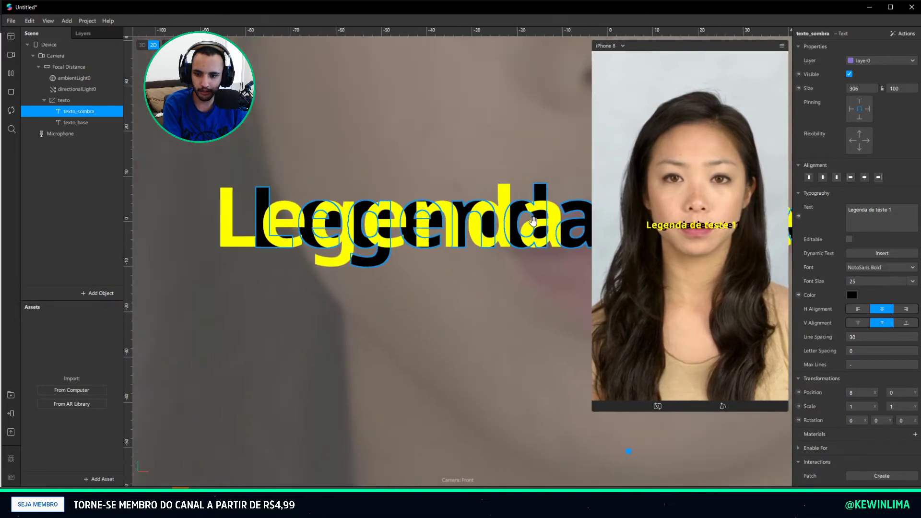
pyautogui.moveTo(433, 218); pyautogui.dragTo(476, 250)
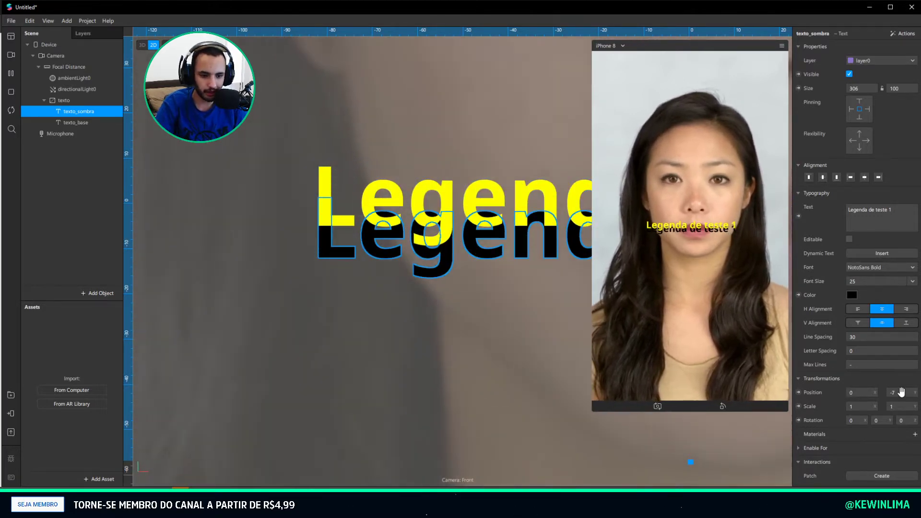
pyautogui.press('BackSpace')
pyautogui.press('BackSpace')
pyautogui.write('0')
# Try small X offsets of 0,1, 0,2 and 0,3 for texto_sombra
pyautogui.click(856, 391)
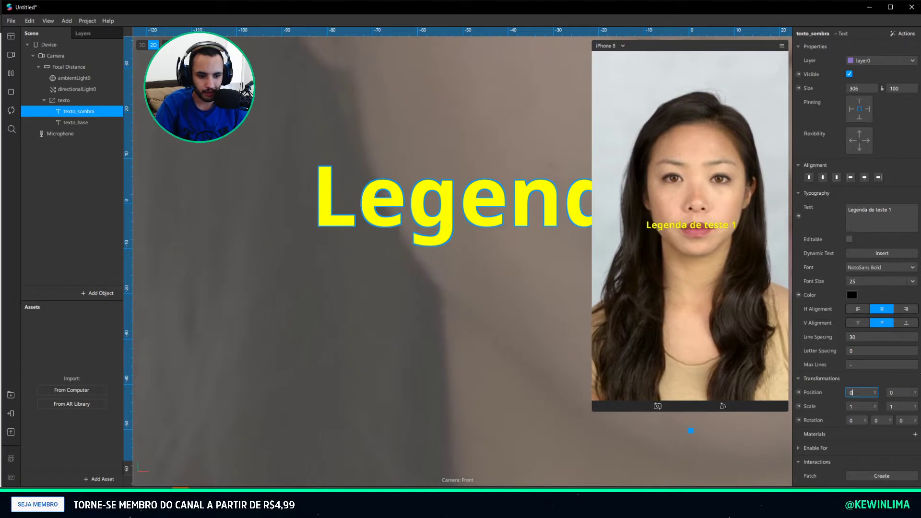
pyautogui.write(',1')
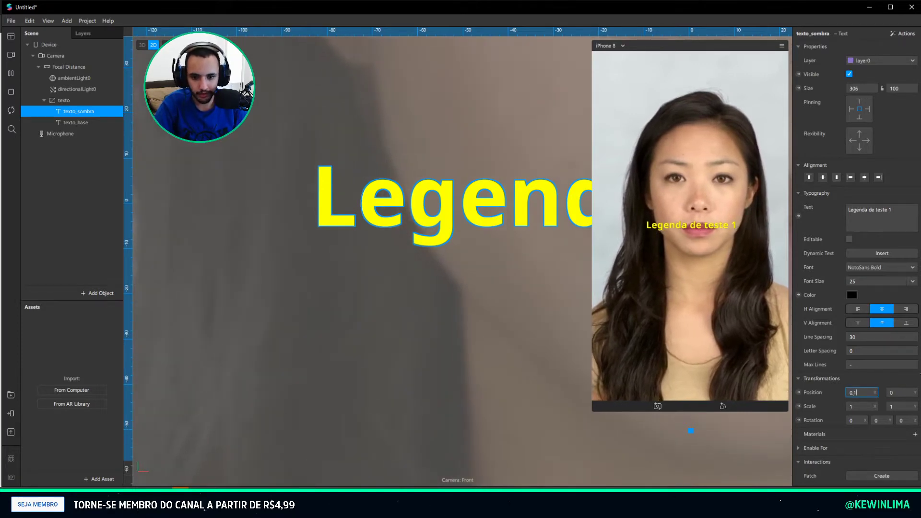
pyautogui.press('BackSpace')
pyautogui.press('BackSpace')
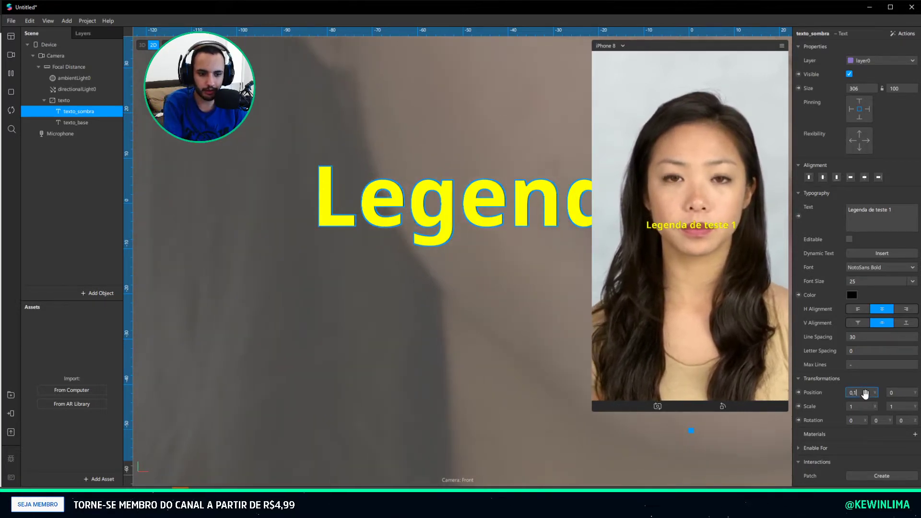
pyautogui.write(',2')
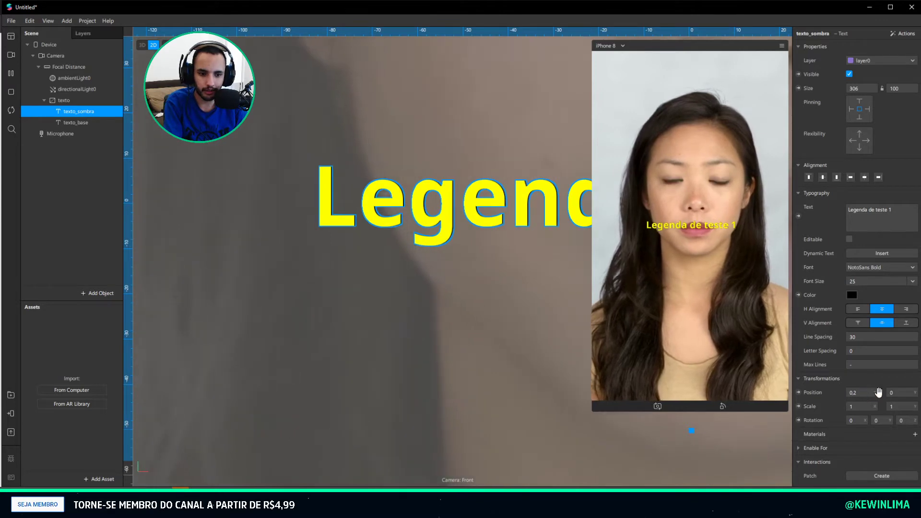
pyautogui.press('Return')
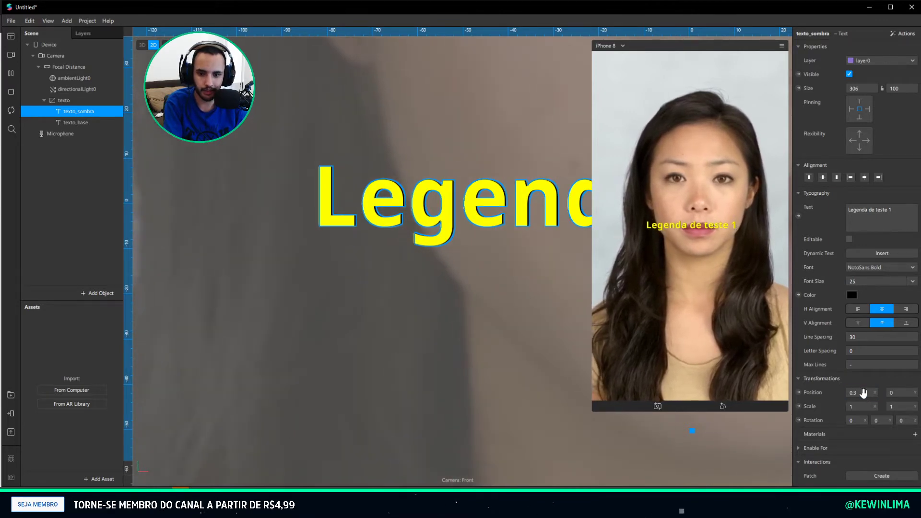
# Try an X position of 0,4 for texto_sombra and check the shadow on the caption with nothing selected
pyautogui.scroll(-3, 471, 267)
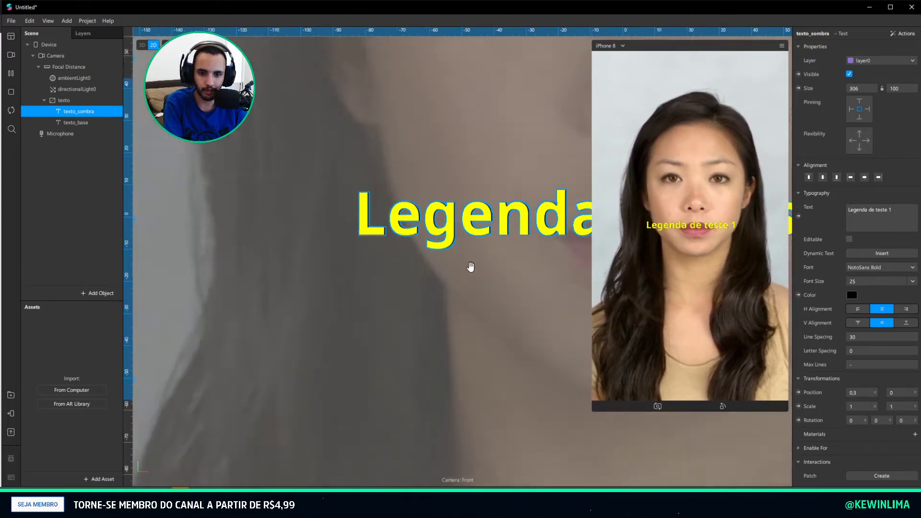
pyautogui.moveTo(561, 254); pyautogui.dragTo(327, 268, button='middle')
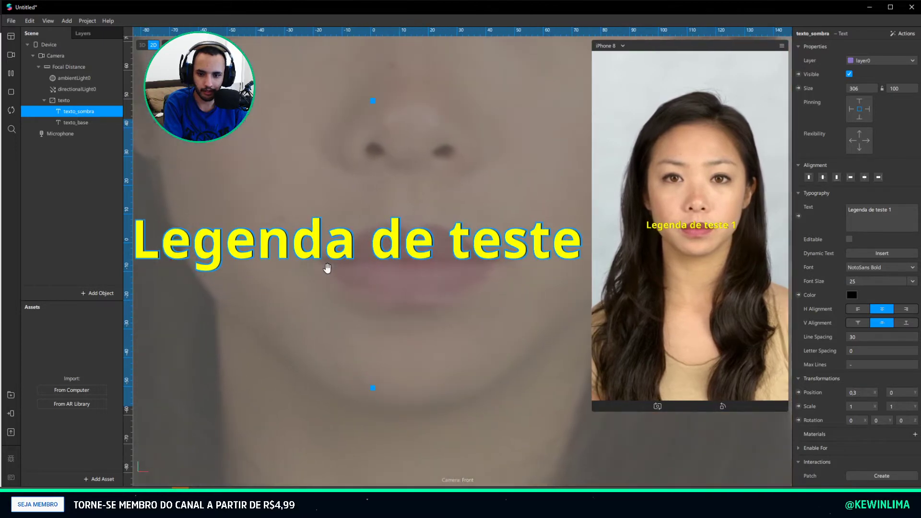
pyautogui.click(861, 395)
pyautogui.write('0,4')
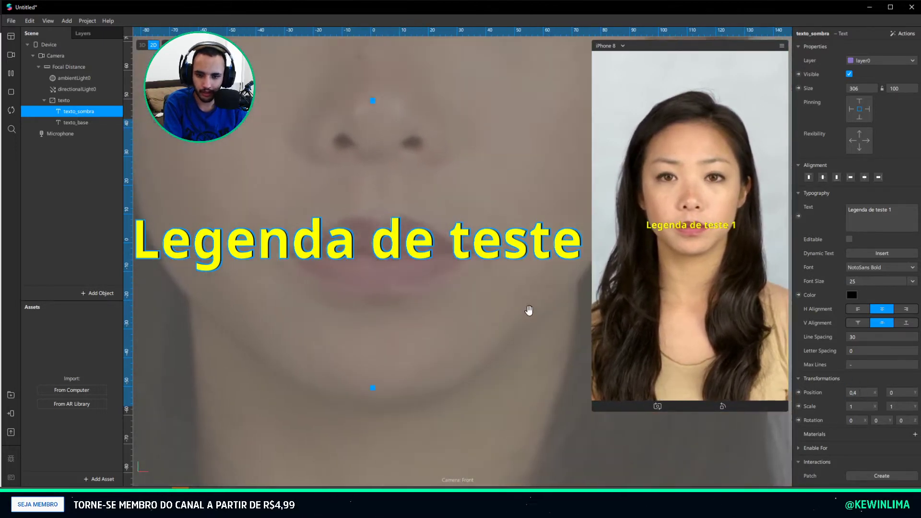
pyautogui.click(99, 164)
pyautogui.scroll(-3, 307, 202)
pyautogui.scroll(4, 257, 246)
pyautogui.scroll(1, 256, 246)
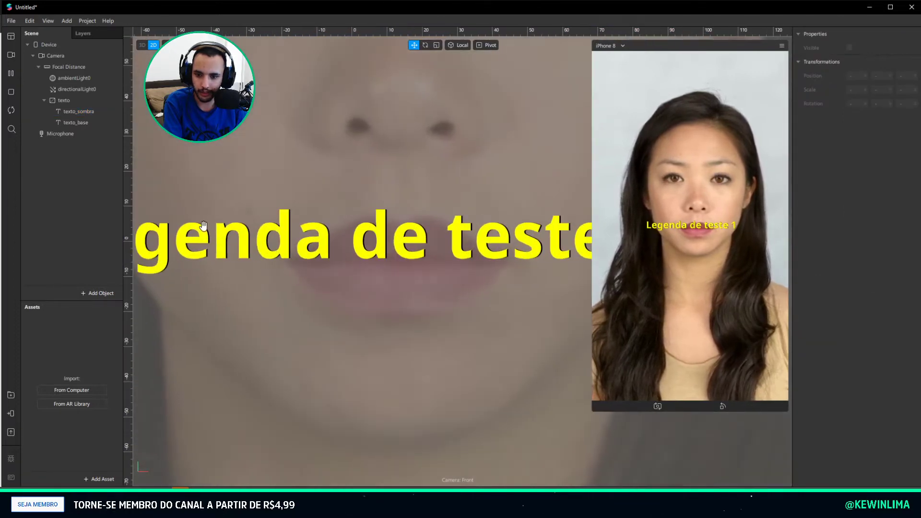
# Try an X position of 0,5 for texto_sombra and reset it to 0
pyautogui.click(76, 122)
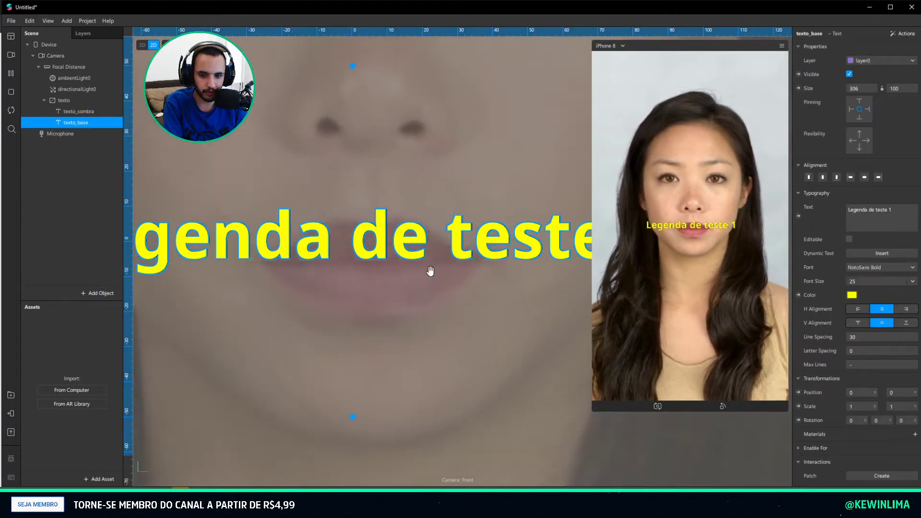
pyautogui.click(78, 112)
pyautogui.click(864, 392)
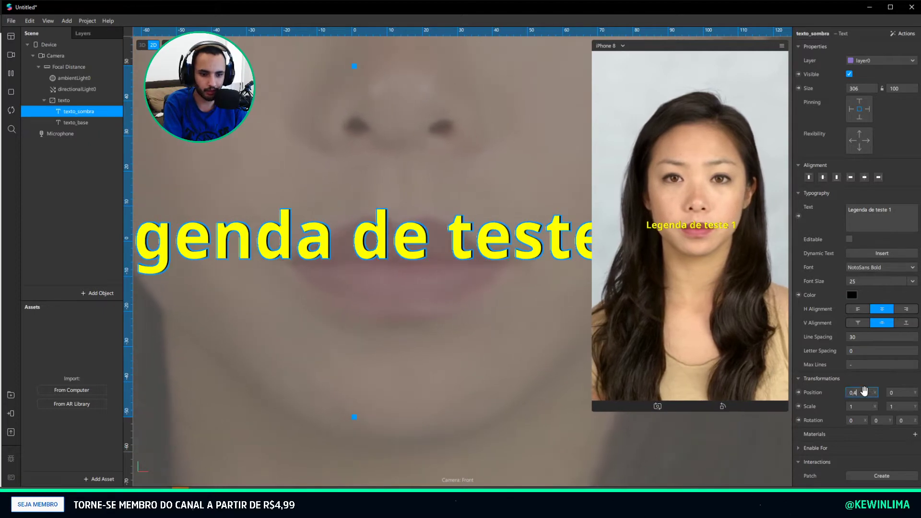
pyautogui.write('5')
pyautogui.press('Return')
pyautogui.press('BackSpace')
pyautogui.press('BackSpace')
pyautogui.press('Return')
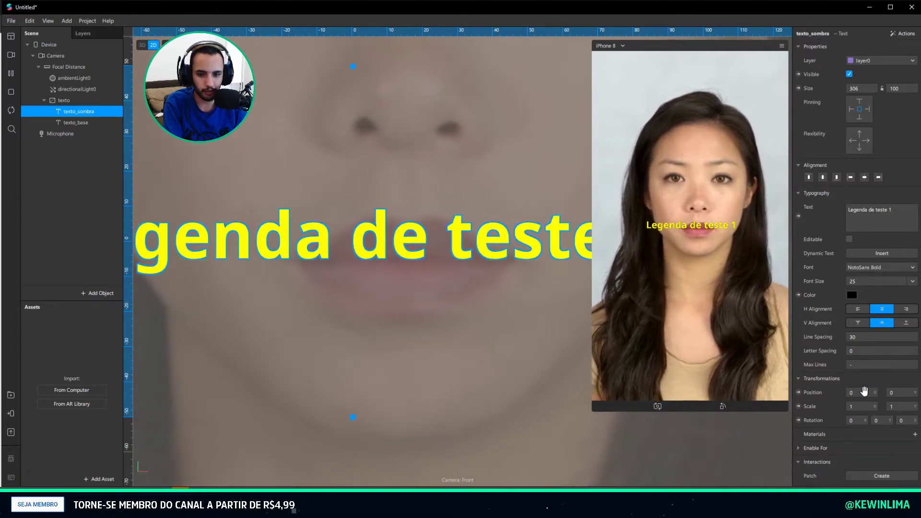
# Set the X position of texto_sombra to 0,6 and check the shadow from near and far
pyautogui.write(',6')
pyautogui.press('Return')
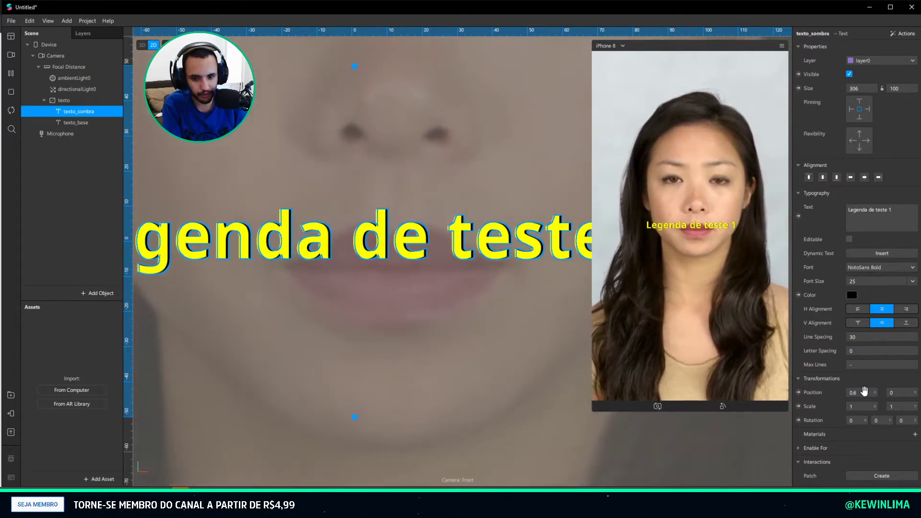
pyautogui.scroll(-1, 404, 192)
pyautogui.scroll(-5, 404, 192)
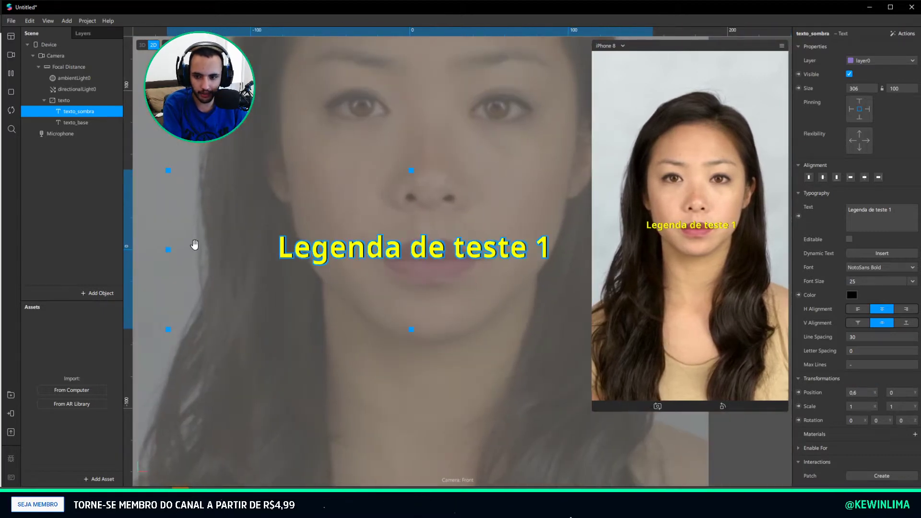
pyautogui.scroll(-2, 196, 247)
pyautogui.click(277, 272)
pyautogui.scroll(6, 288, 267)
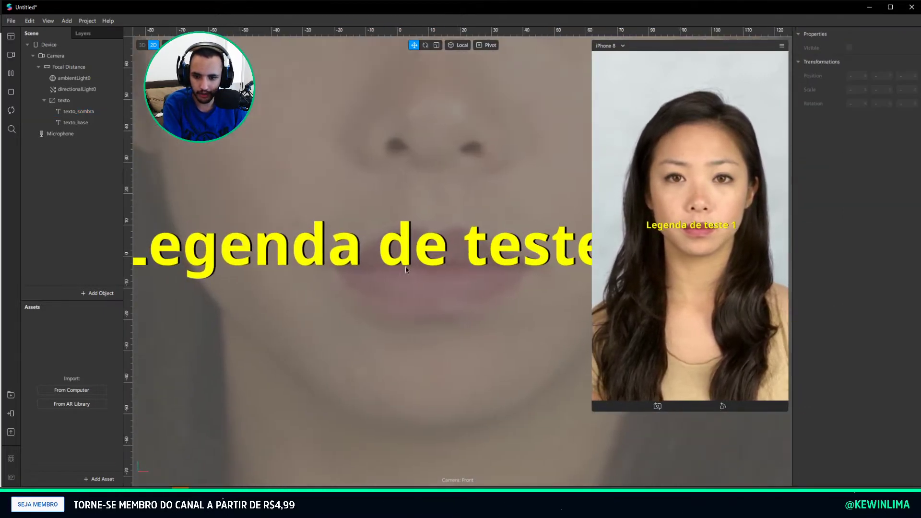
# Duplicate texto_sombra and set the copy's X position to -0,6
pyautogui.click(78, 113)
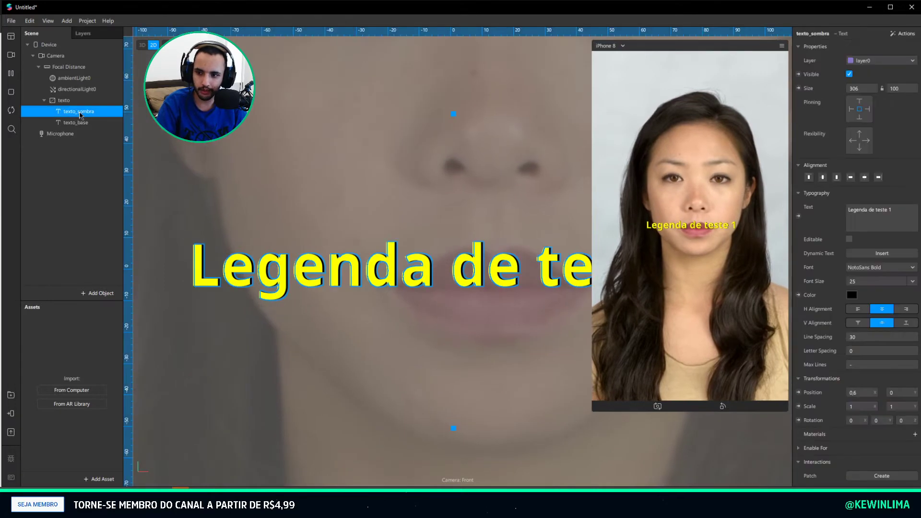
pyautogui.hotkey('ctrl', 'd')
pyautogui.click(84, 124)
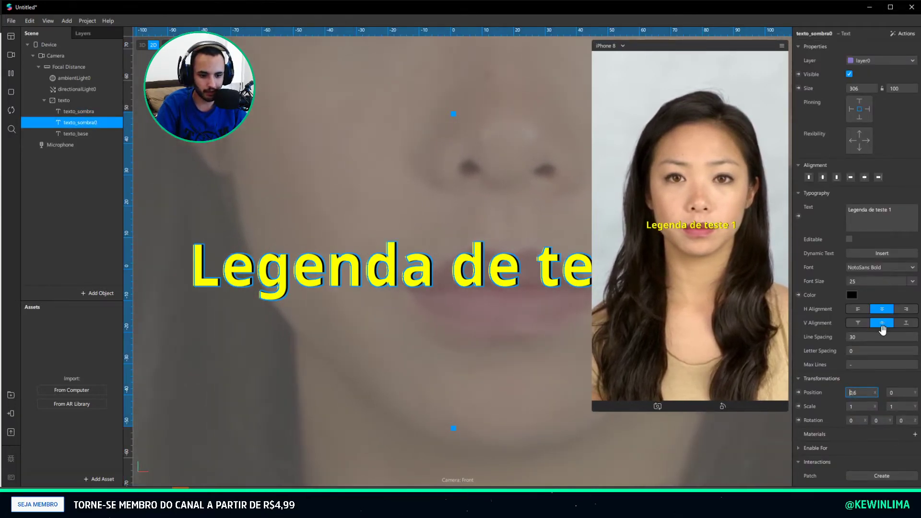
pyautogui.write('-')
pyautogui.press('Return')
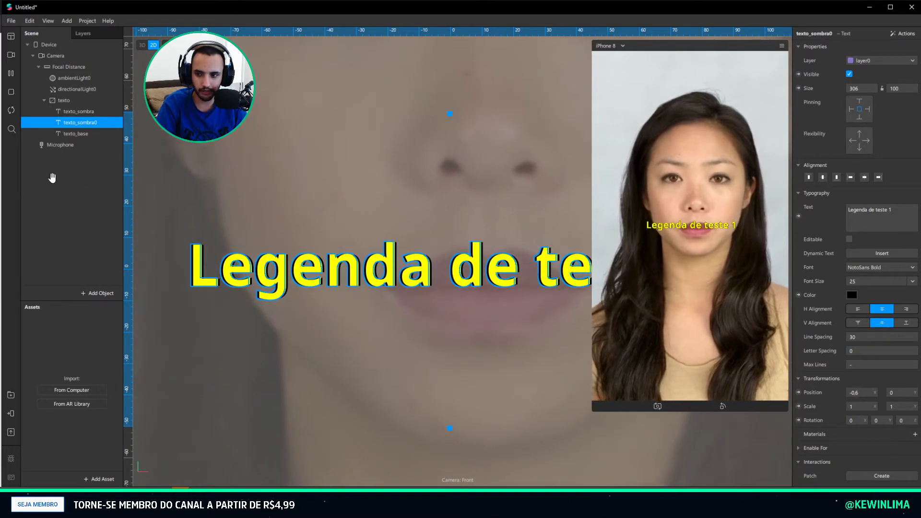
pyautogui.click(52, 177)
# Duplicate texto_sombra0 and set the new copy's X position to 0
pyautogui.click(85, 122)
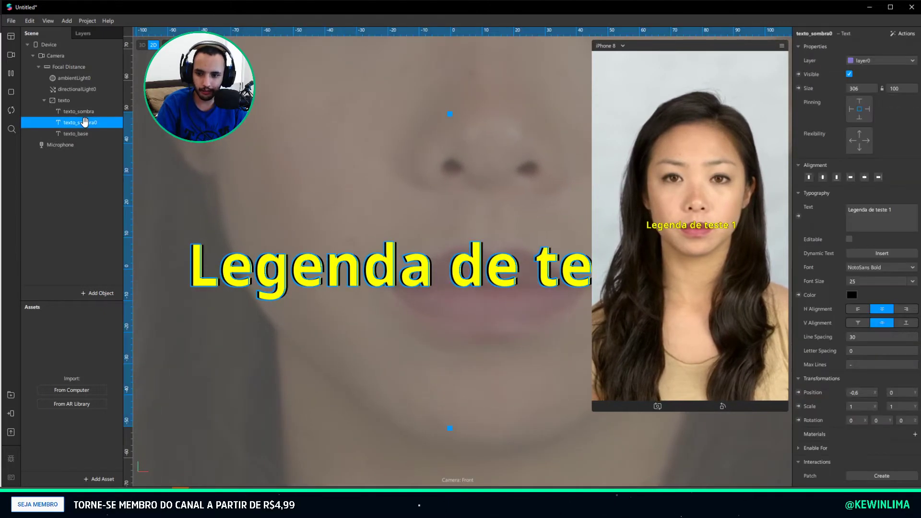
pyautogui.click(79, 134)
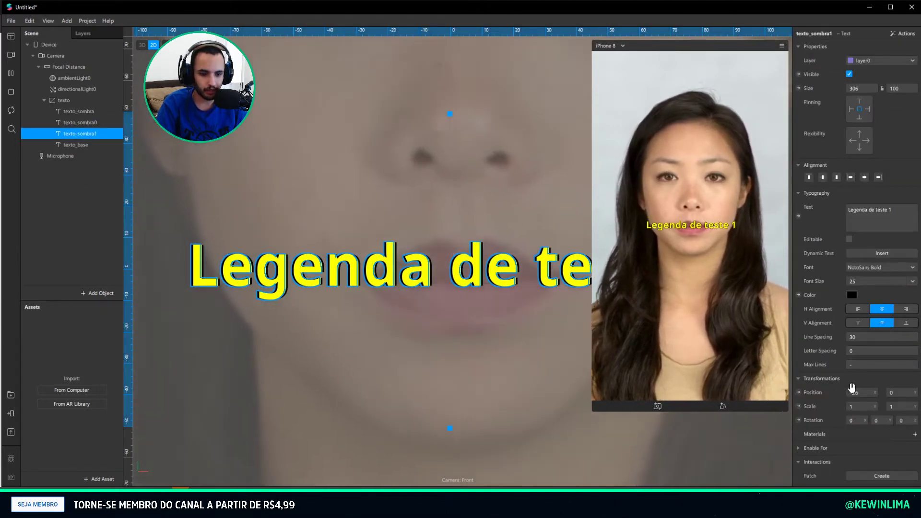
pyautogui.click(863, 392)
pyautogui.doubleClick(863, 392)
pyautogui.press('Return')
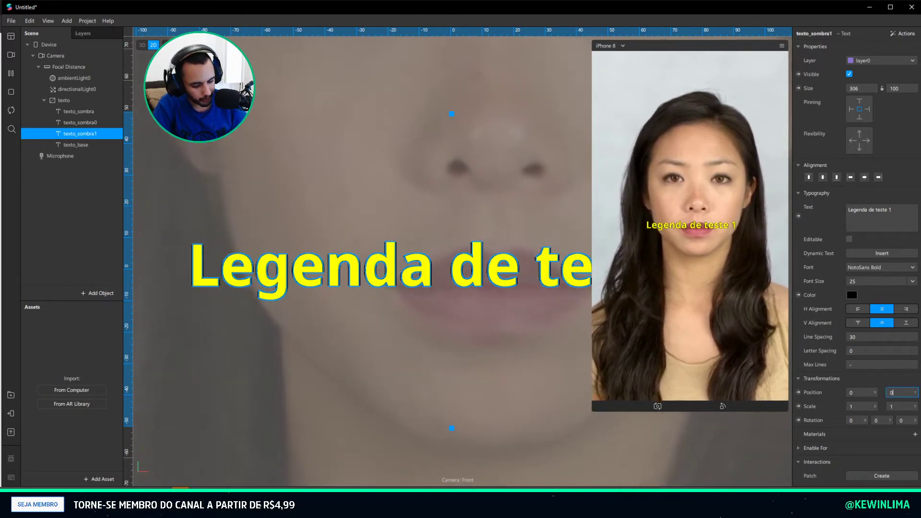
# Raise texto_sombra1 in small increments to a Y position of 0,6 and check the caption's upper outline
pyautogui.write('0,1')
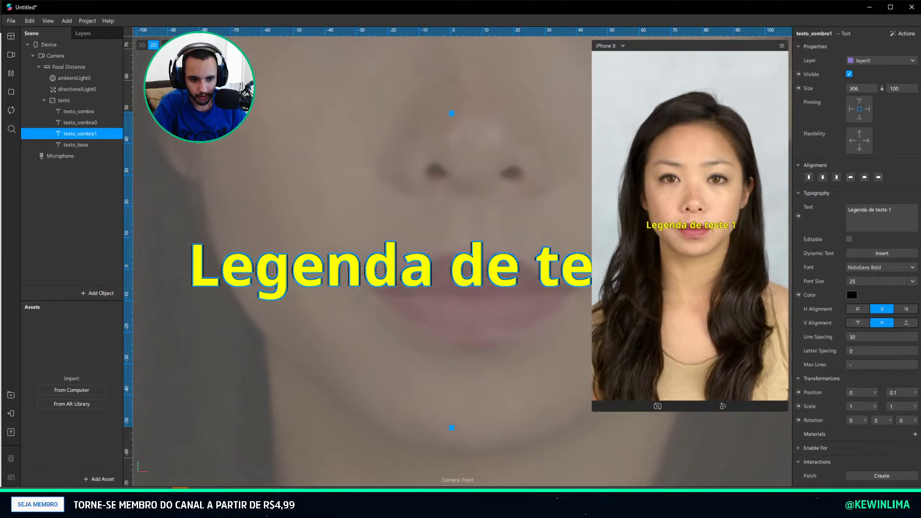
pyautogui.press('Return')
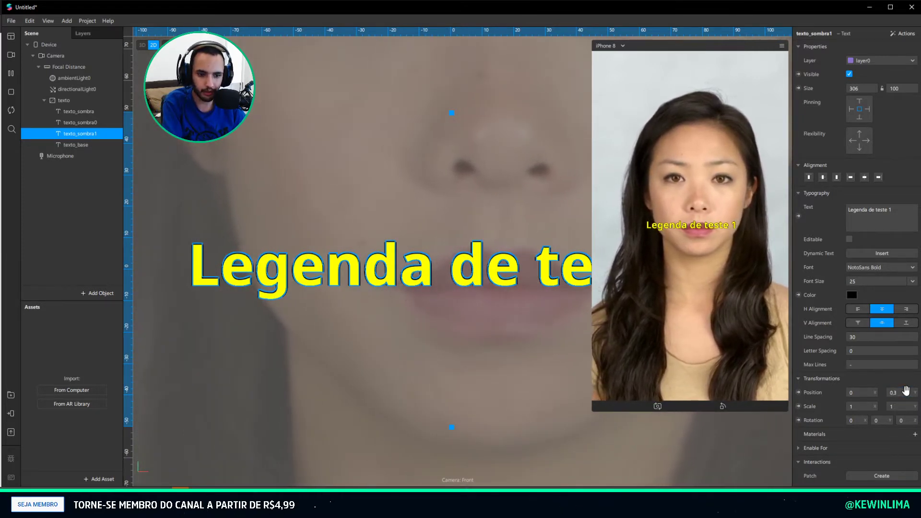
pyautogui.write('.4')
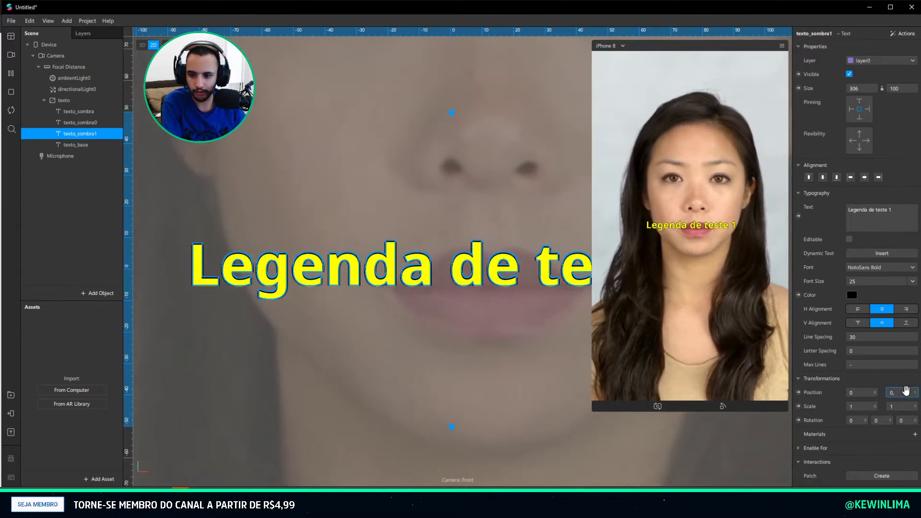
pyautogui.write('6')
pyautogui.press('Return')
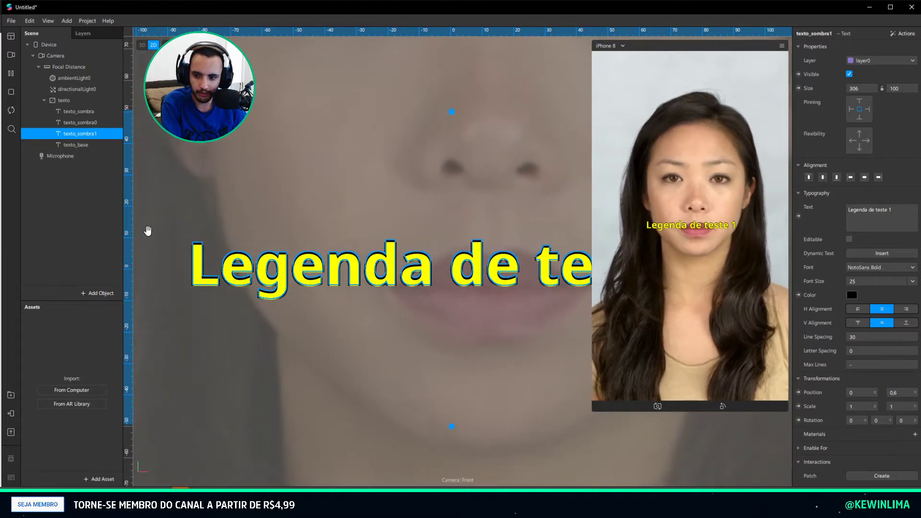
pyautogui.click(73, 144)
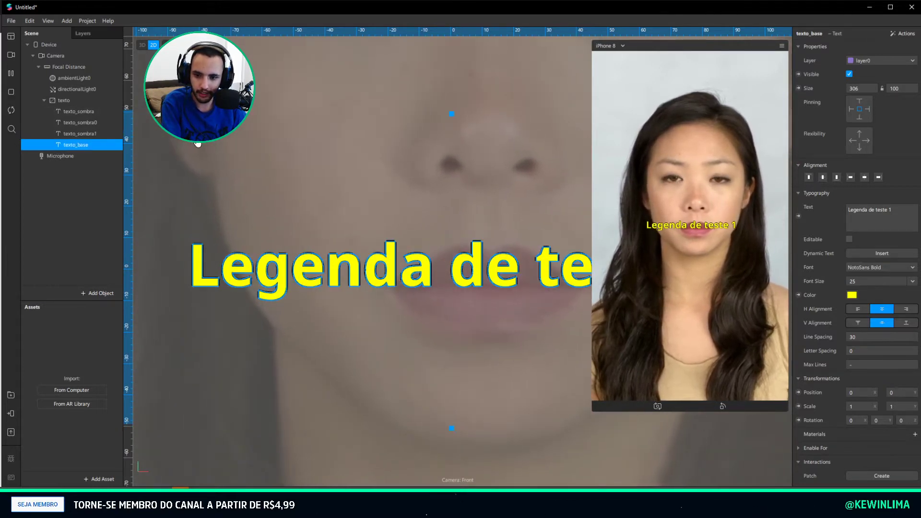
pyautogui.scroll(-5, 197, 144)
pyautogui.click(188, 206)
pyautogui.scroll(5, 291, 249)
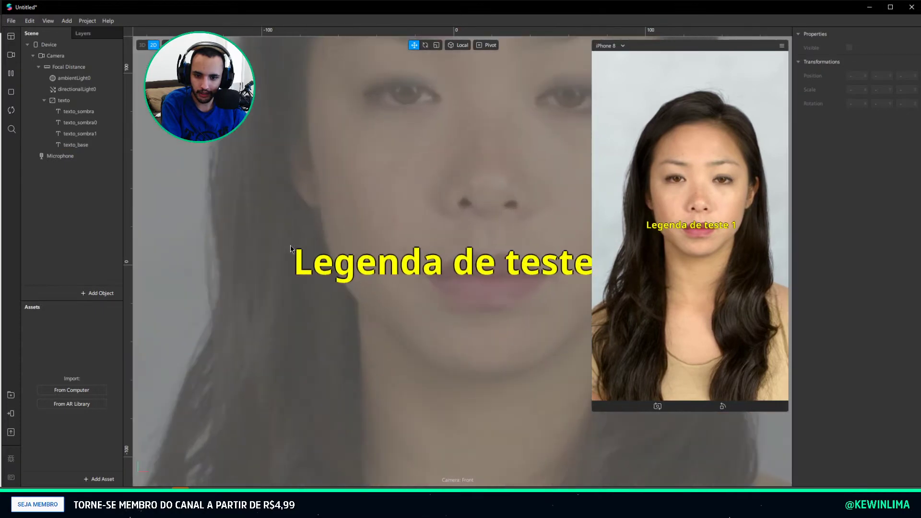
pyautogui.scroll(2, 290, 249)
# Duplicate texto_sombra1, set the copy's Y position to -0,6 and check the outline around the whole caption
pyautogui.click(90, 136)
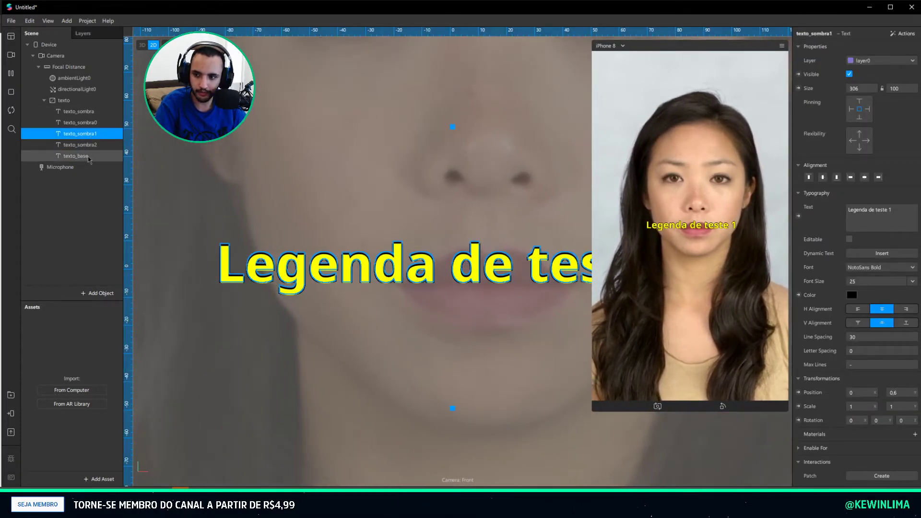
pyautogui.click(84, 145)
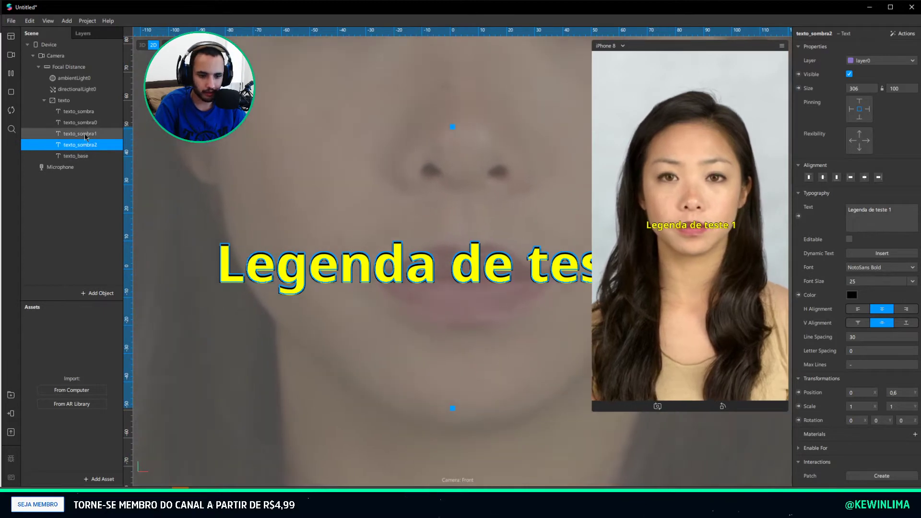
pyautogui.click(890, 392)
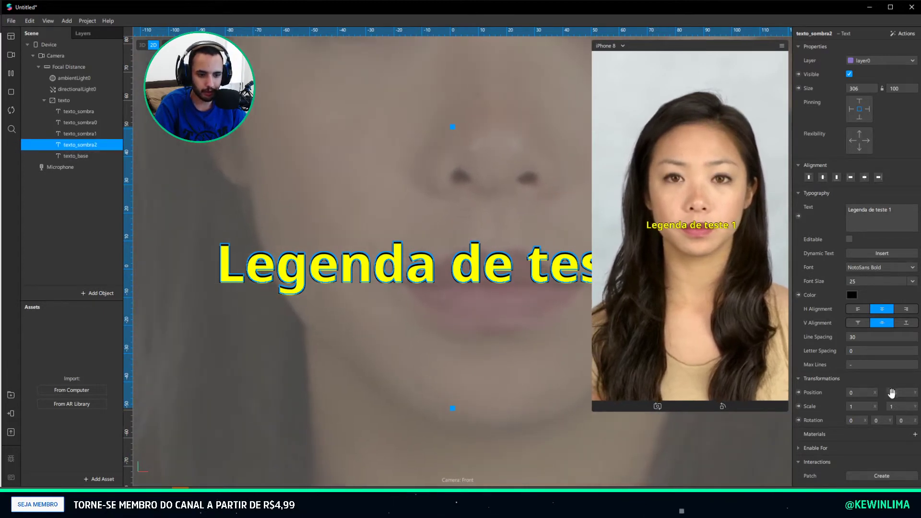
pyautogui.write('-')
pyautogui.press('Return')
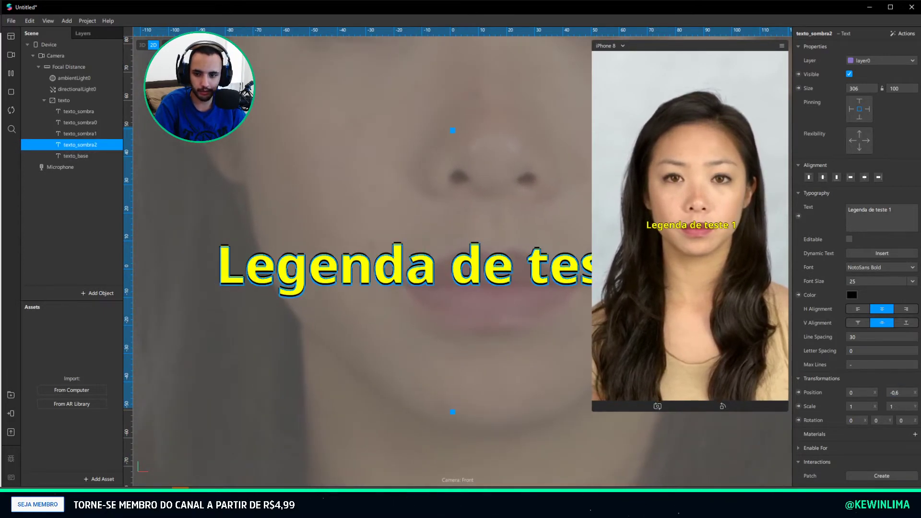
pyautogui.scroll(-5, 177, 274)
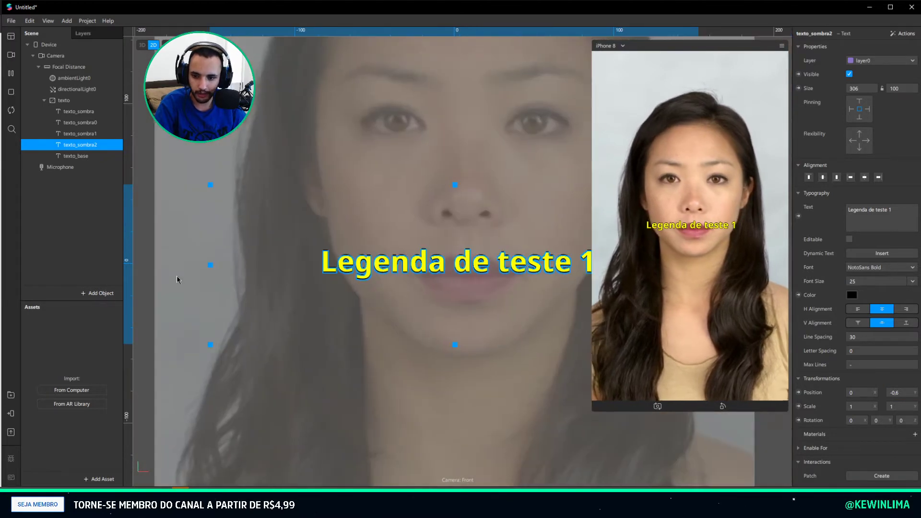
pyautogui.click(285, 288)
pyautogui.scroll(5, 456, 310)
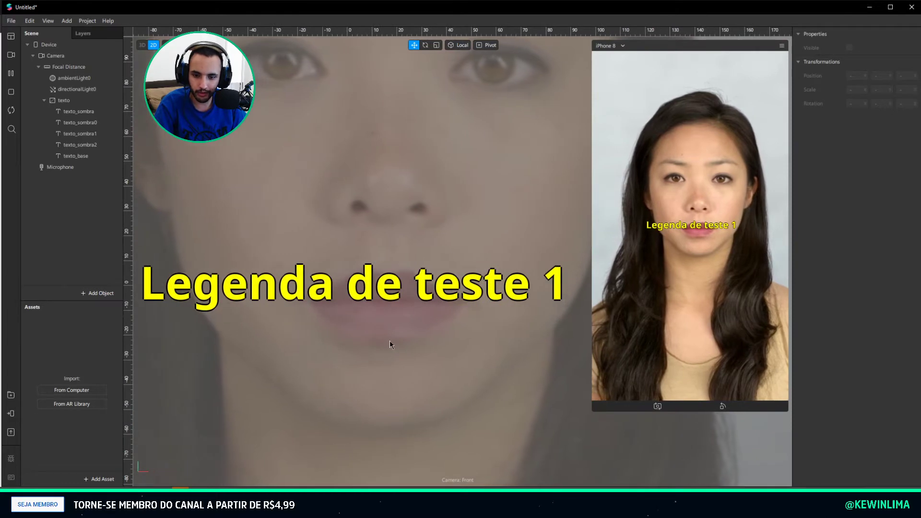
# Duplicate texto_sombra2 and set the copy's X position to 0,6
pyautogui.moveTo(389, 341); pyautogui.dragTo(337, 348, button='middle')
pyautogui.scroll(5, 447, 330)
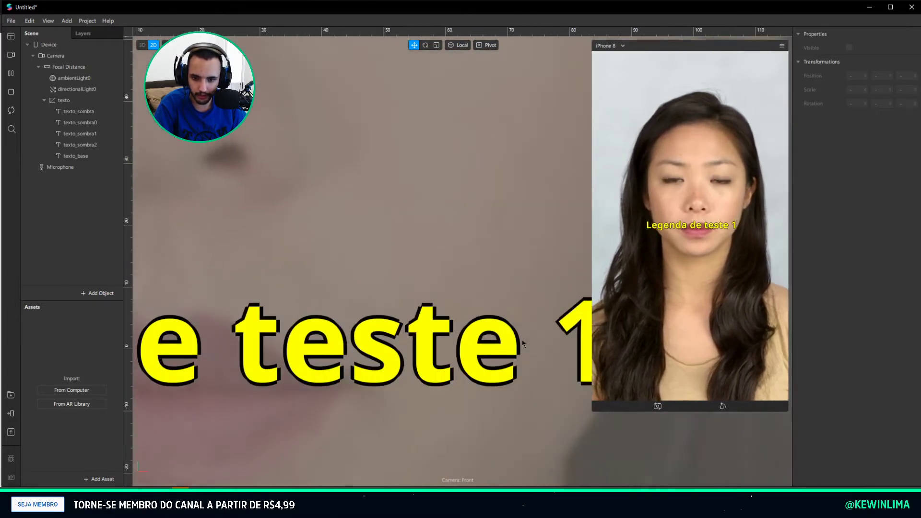
pyautogui.moveTo(533, 367); pyautogui.dragTo(446, 376, button='middle')
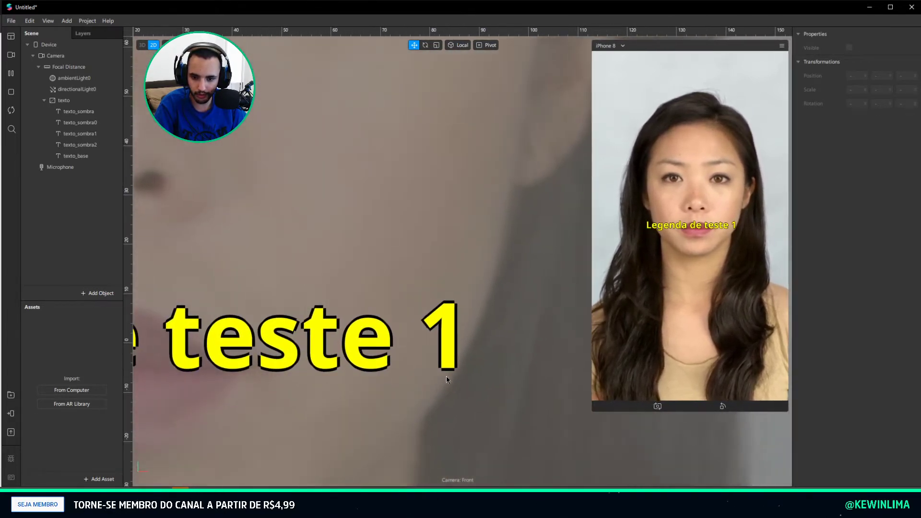
pyautogui.click(88, 145)
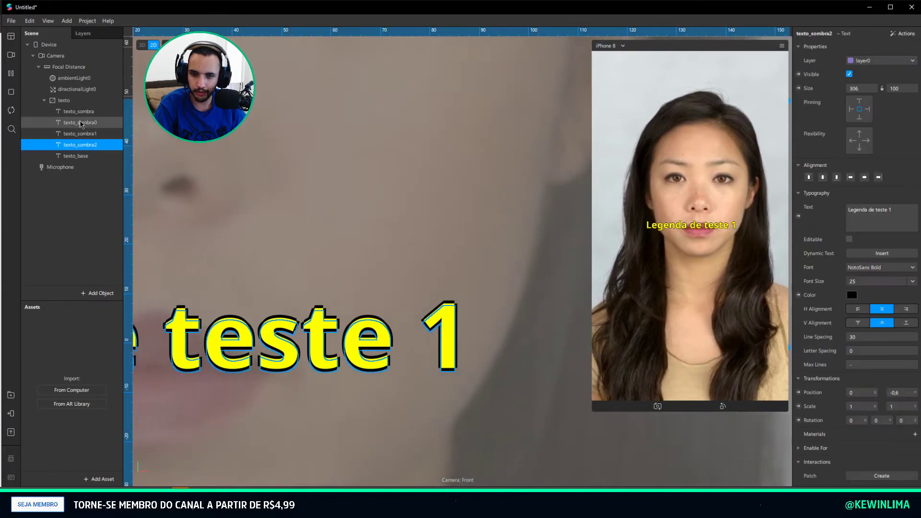
pyautogui.click(79, 112)
pyautogui.hotkey('ctrl', 'd')
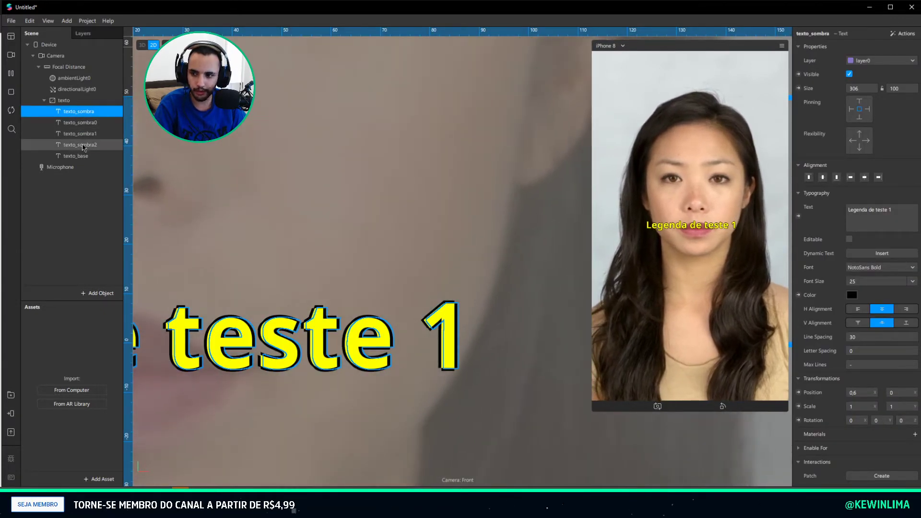
pyautogui.click(83, 145)
pyautogui.click(84, 157)
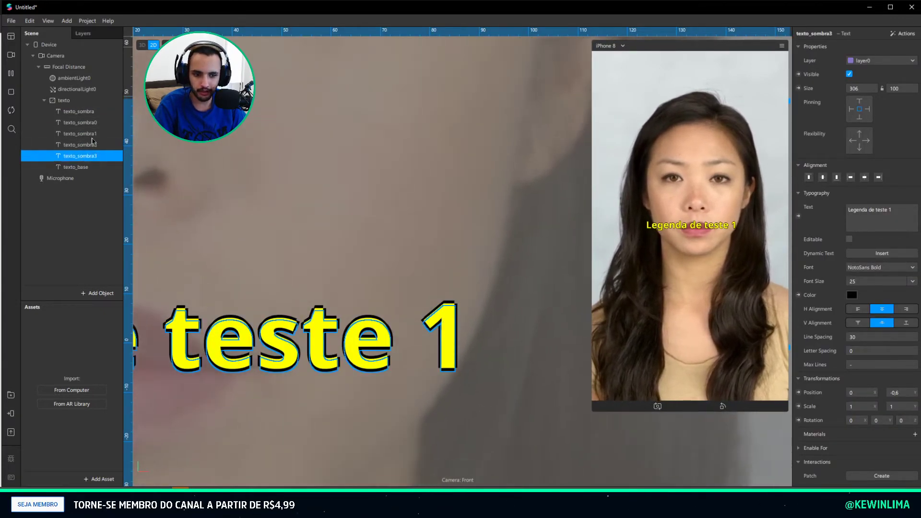
pyautogui.click(85, 113)
pyautogui.click(84, 156)
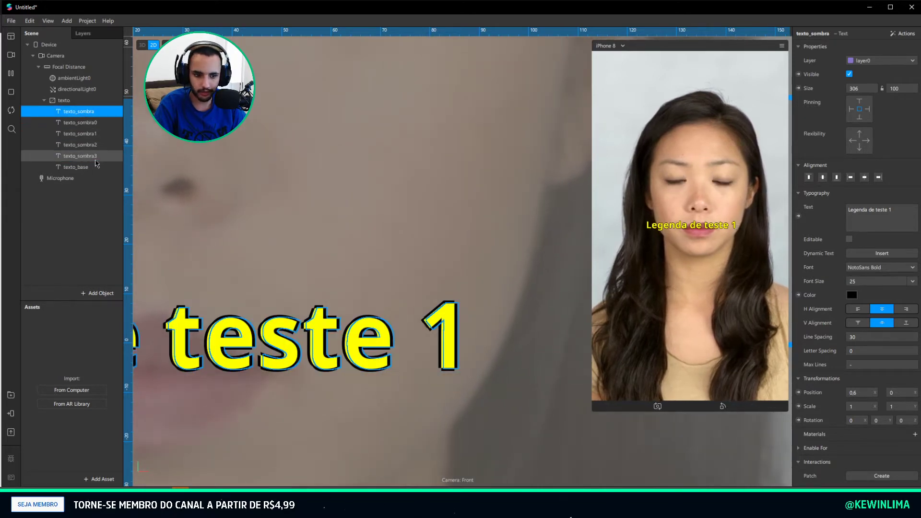
pyautogui.moveTo(854, 388); pyautogui.dragTo(885, 386)
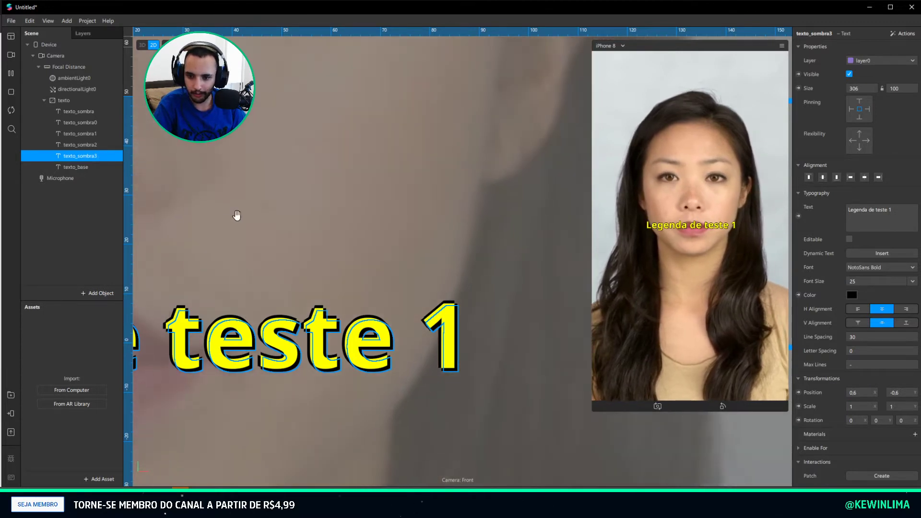
# Duplicate texto_sombra3 and set texto_sombra3's X position to -0,6
pyautogui.moveTo(237, 216); pyautogui.dragTo(499, 217, button='middle')
pyautogui.hotkey('ctrl', 'd')
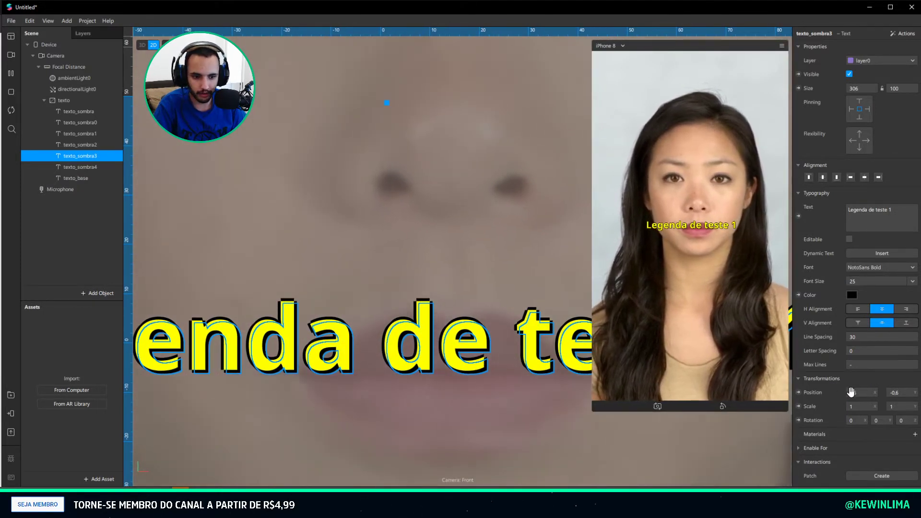
pyautogui.click(851, 392)
pyautogui.write('-')
pyautogui.press('Return')
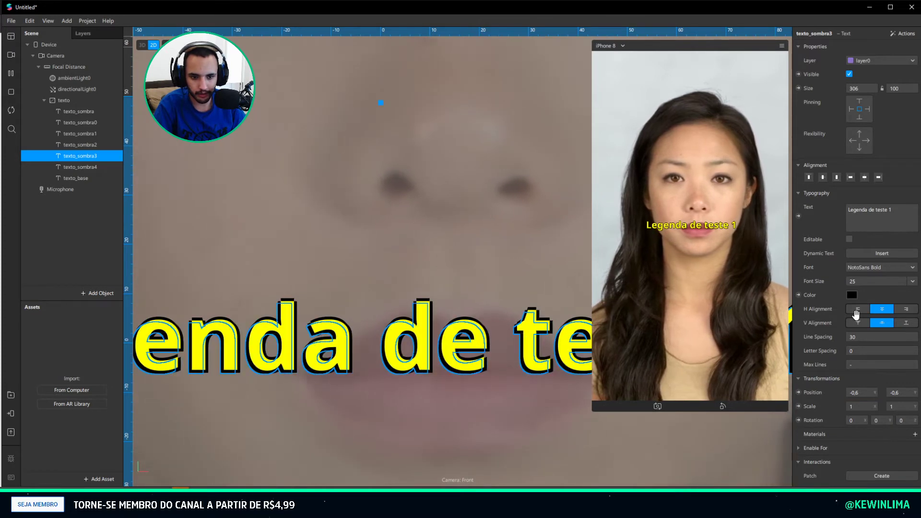
pyautogui.scroll(-2, 324, 273)
# Duplicate texto_sombra1 and set texto_sombra1's X position to 0,6
pyautogui.moveTo(328, 296); pyautogui.dragTo(496, 304, button='middle')
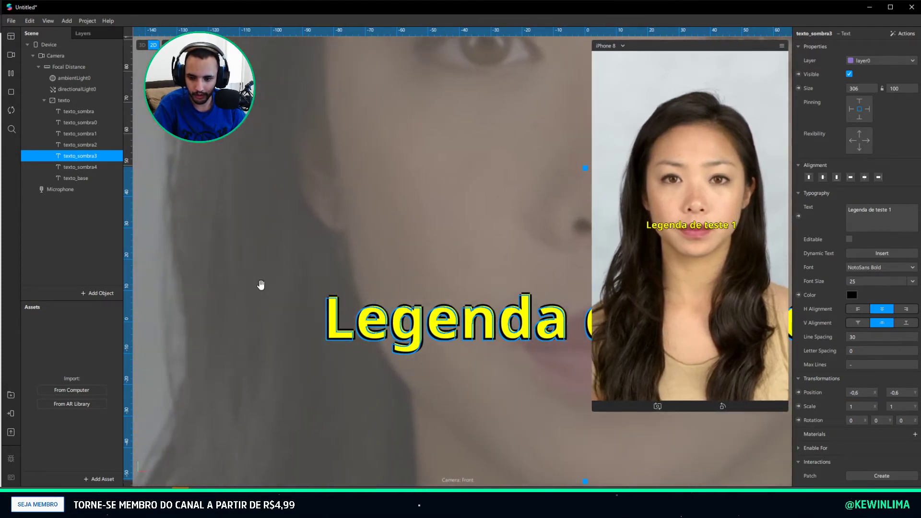
pyautogui.click(73, 147)
pyautogui.click(74, 136)
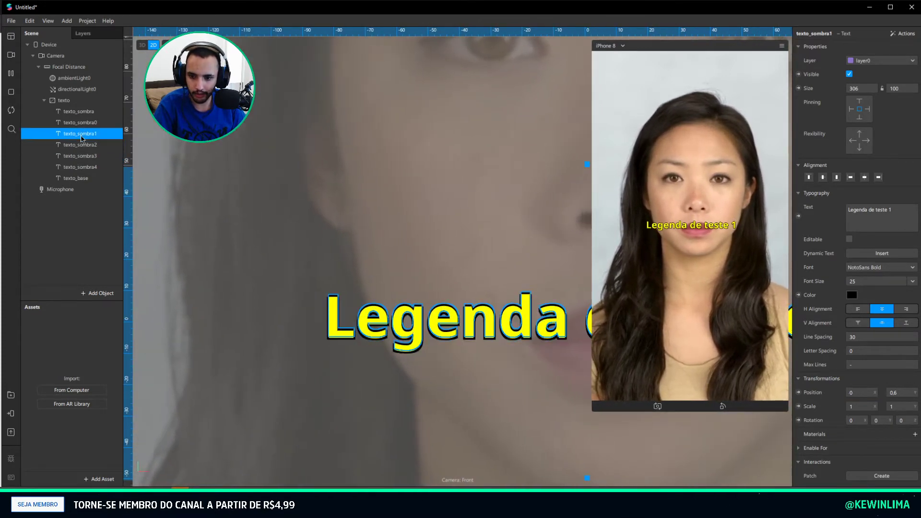
pyautogui.hotkey('ctrl', 'd')
pyautogui.click(860, 391)
pyautogui.write(',6')
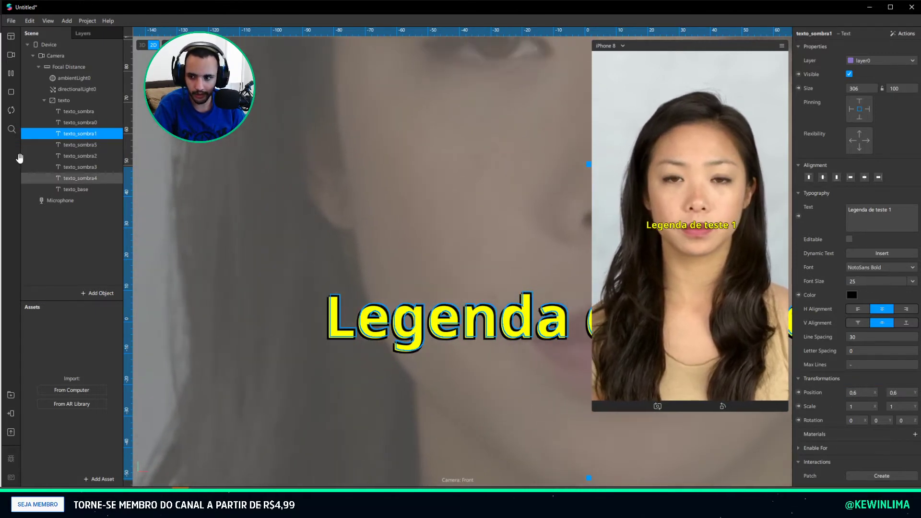
# Duplicate texto_sombra1 again and set the new copy's X position to -0,6
pyautogui.click(94, 132)
pyautogui.hotkey('ctrl', 'd')
pyautogui.click(90, 145)
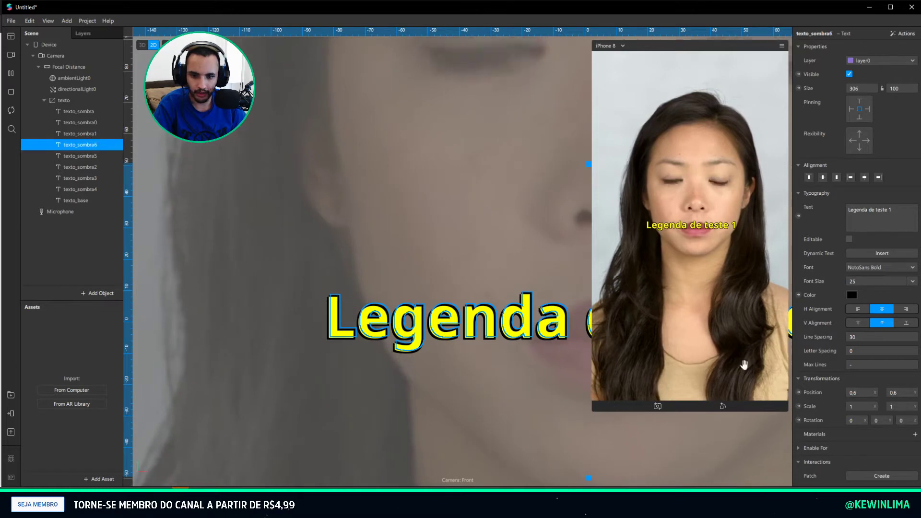
pyautogui.click(849, 393)
pyautogui.write('-')
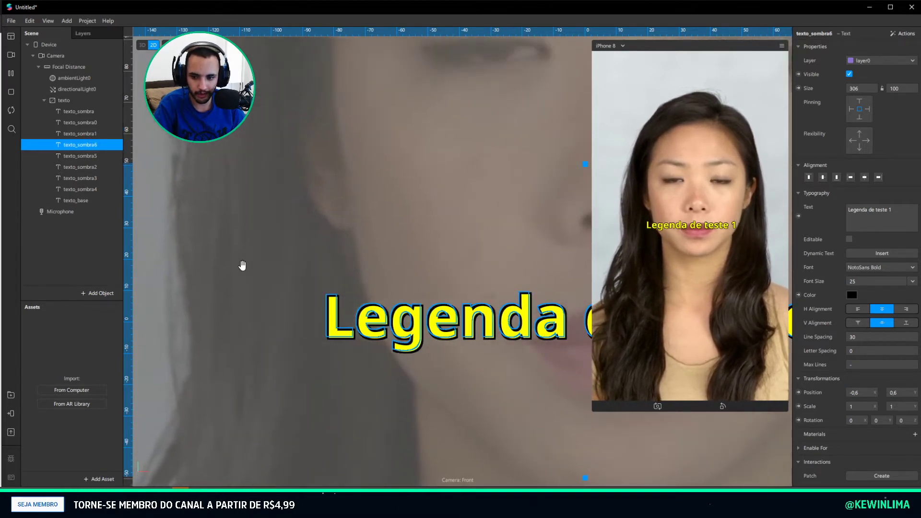
# Check the black outline around the whole caption and shrink the device preview
pyautogui.scroll(-4, 241, 266)
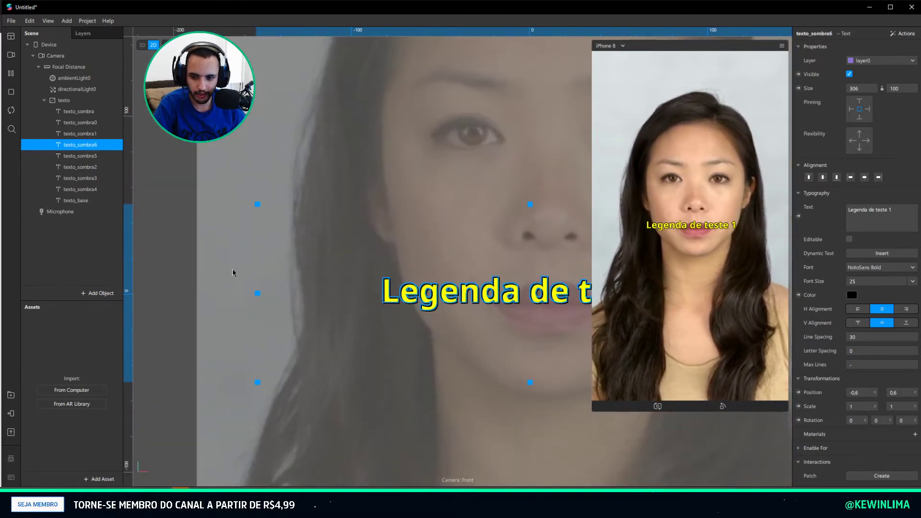
pyautogui.click(224, 308)
pyautogui.scroll(4, 480, 313)
pyautogui.moveTo(479, 313)
pyautogui.mouseDown(button='middle')
pyautogui.moveTo(285, 291)
pyautogui.moveTo(398, 321)
pyautogui.mouseUp(button='middle')
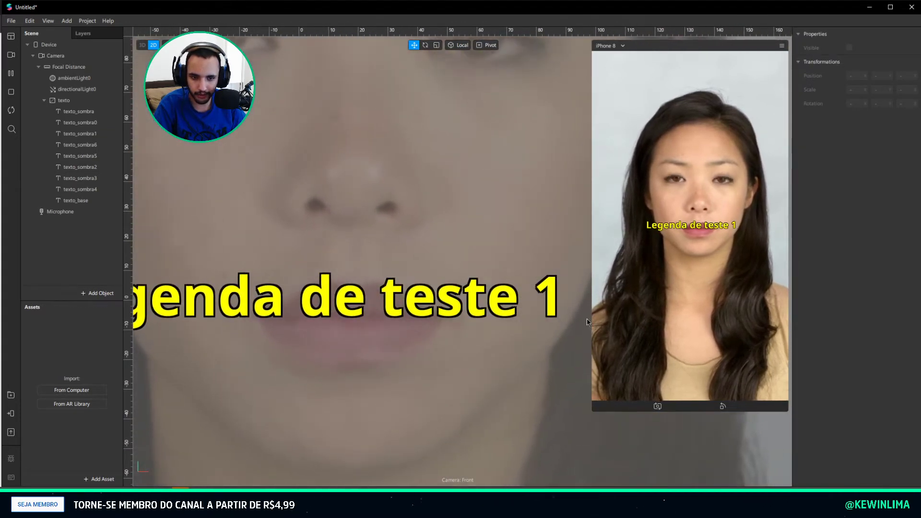
pyautogui.moveTo(593, 319); pyautogui.dragTo(546, 319)
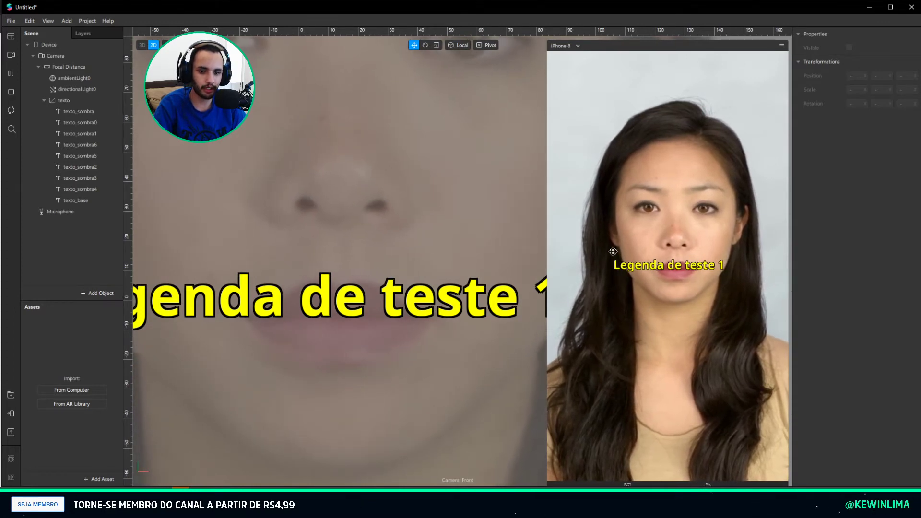
pyautogui.moveTo(547, 225); pyautogui.dragTo(642, 225)
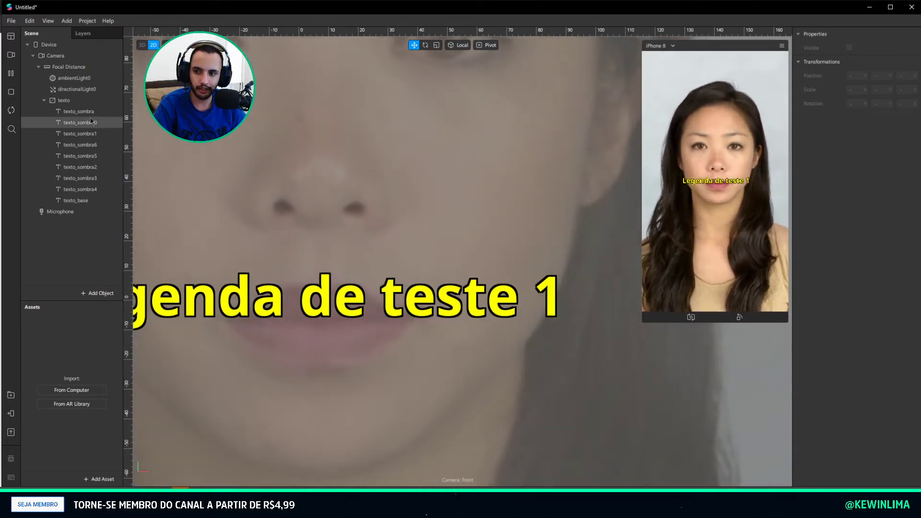
# Review the texto_sombra and texto_base text objects and examine the complete caption over the face
pyautogui.click(79, 111)
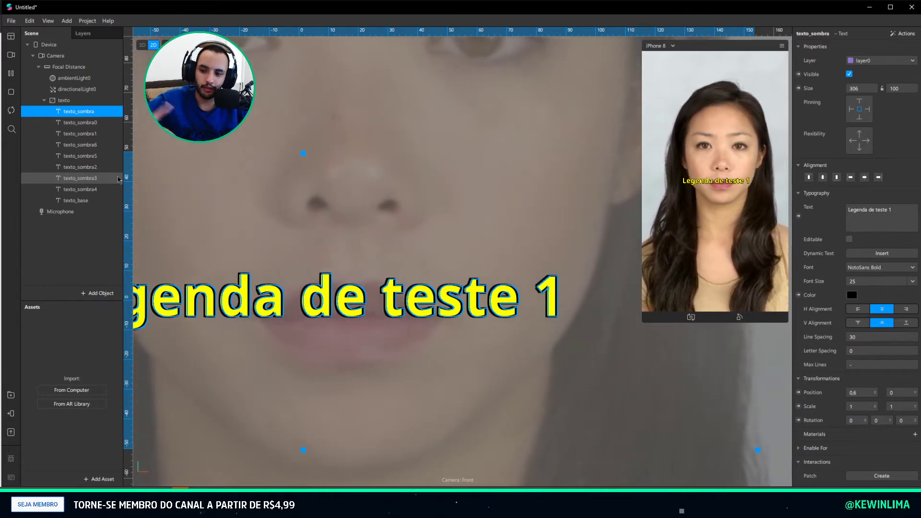
pyautogui.click(96, 201)
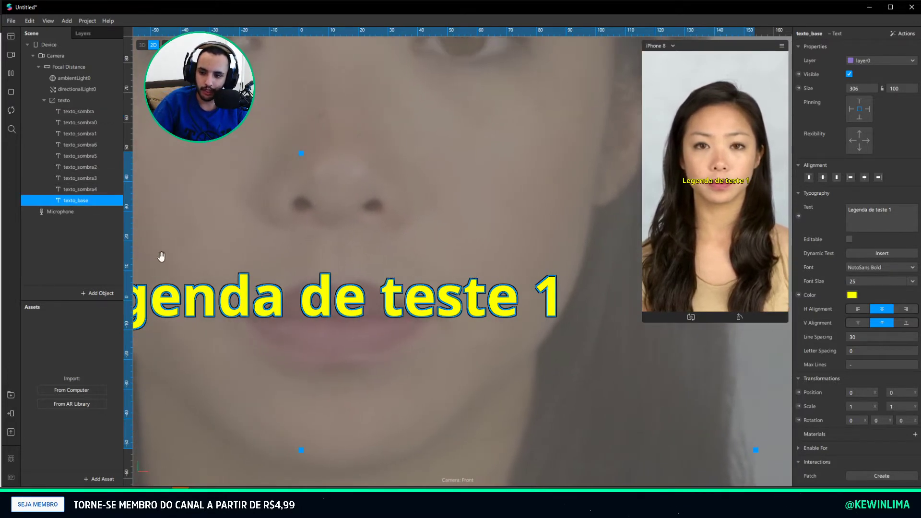
pyautogui.click(189, 153)
pyautogui.scroll(-3, 189, 152)
pyautogui.scroll(2, 342, 283)
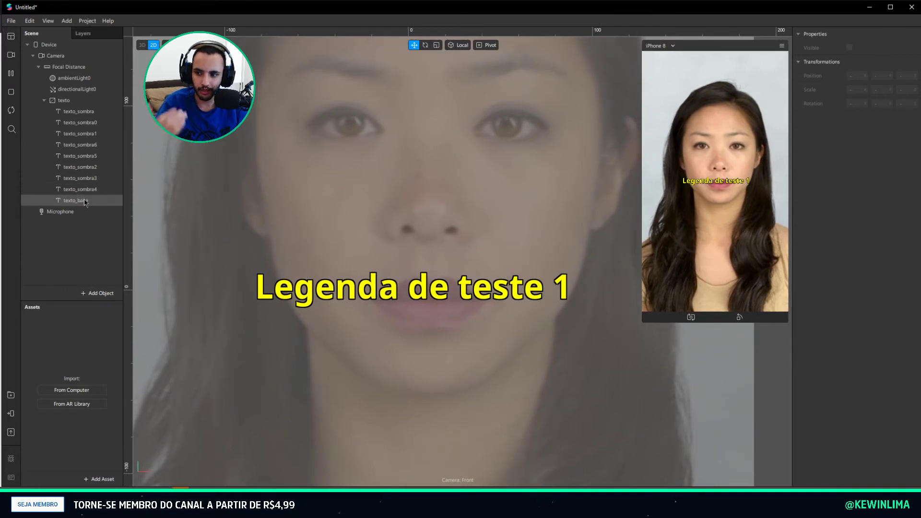
pyautogui.click(105, 201)
pyautogui.scroll(-5, 220, 193)
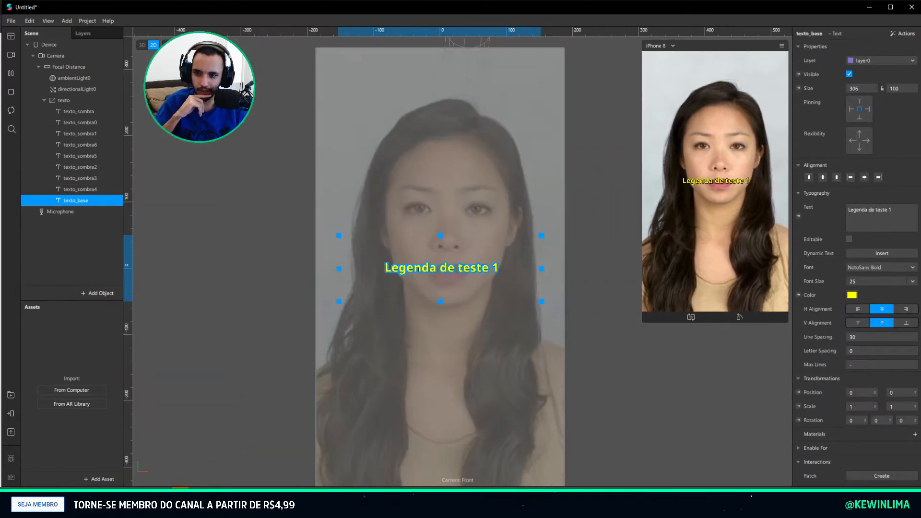
# Switch the viewport to 3D and view the caption plane from an angle
pyautogui.click(142, 45)
pyautogui.click(307, 210)
pyautogui.scroll(6, 307, 226)
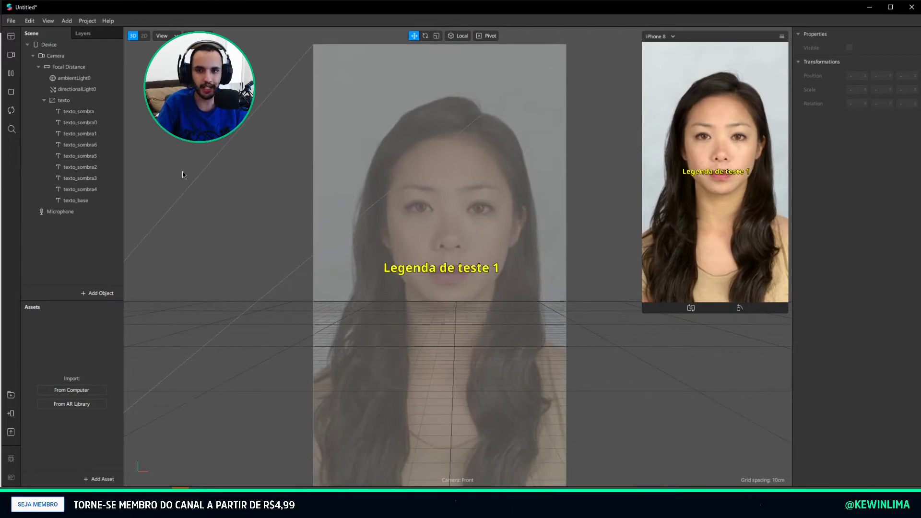
pyautogui.scroll(-6, 464, 307)
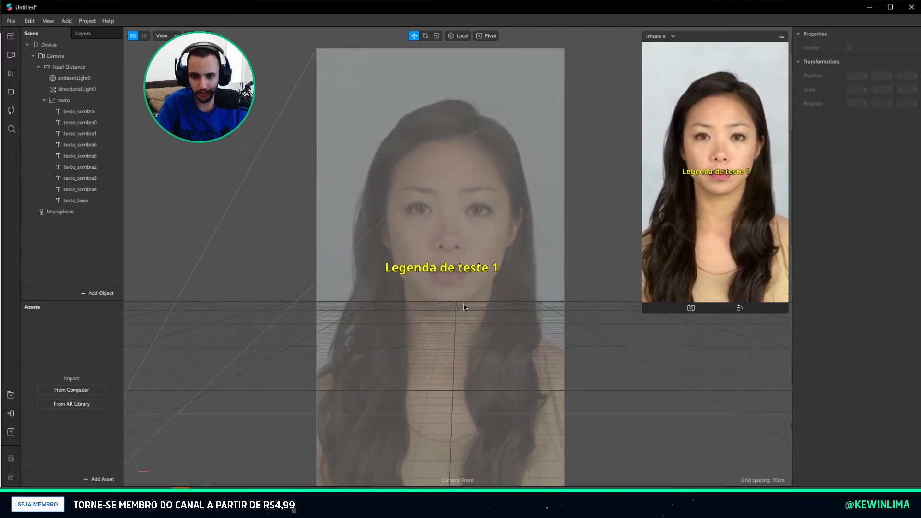
pyautogui.moveTo(348, 256); pyautogui.dragTo(355, 340, button='right')
pyautogui.scroll(4, 502, 304)
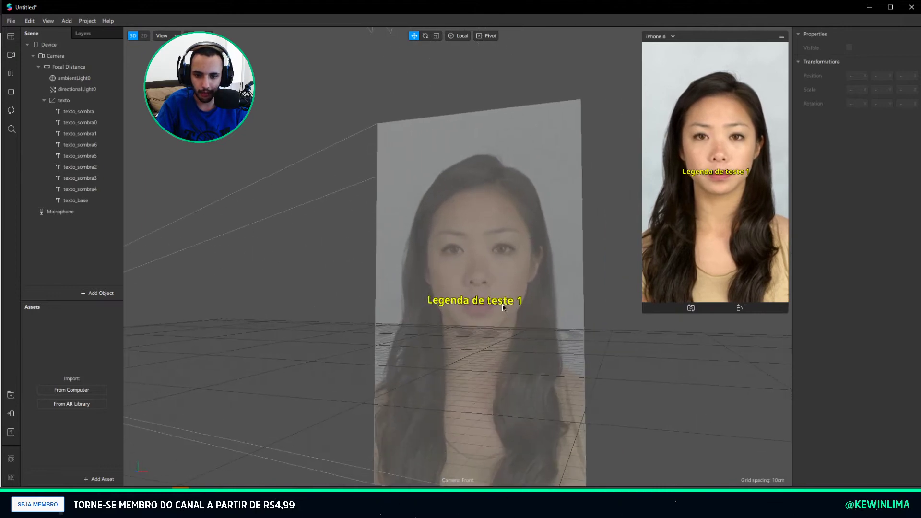
# Create Text property patches for texto_base and all eight shadow texts together, and enlarge the Patch Editor
pyautogui.click(76, 202)
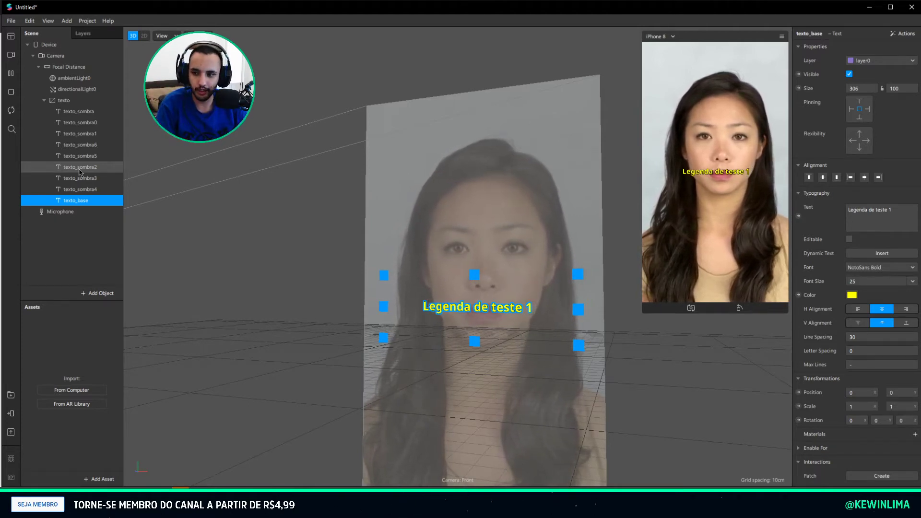
pyautogui.keyDown('shift'); pyautogui.click(77, 111); pyautogui.keyUp('shift')
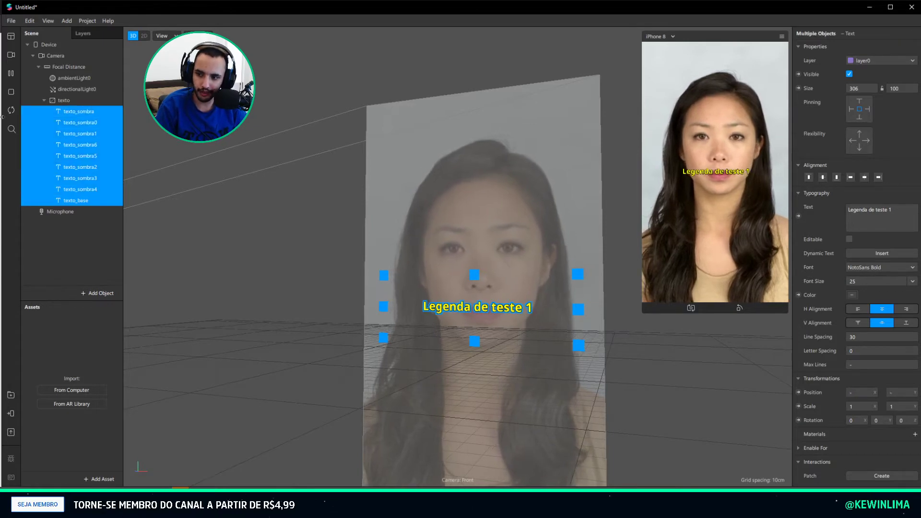
pyautogui.click(798, 217)
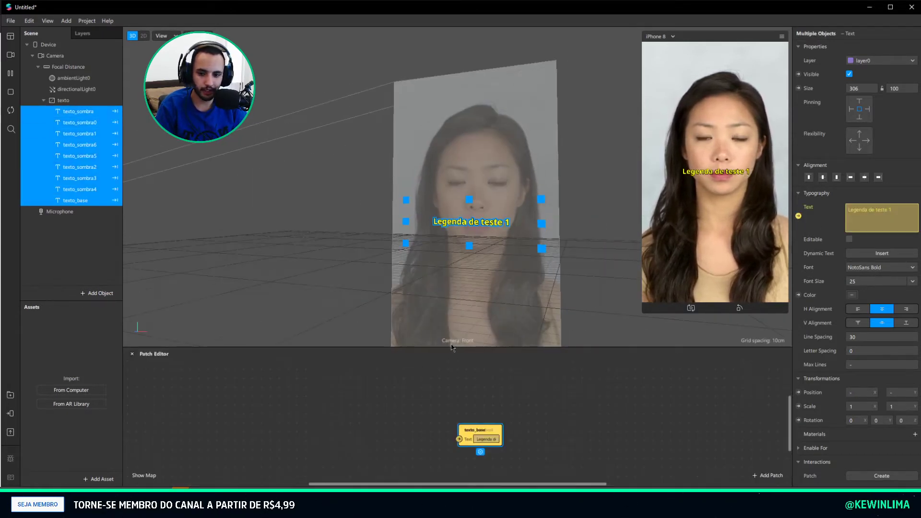
pyautogui.moveTo(451, 345); pyautogui.dragTo(456, 119)
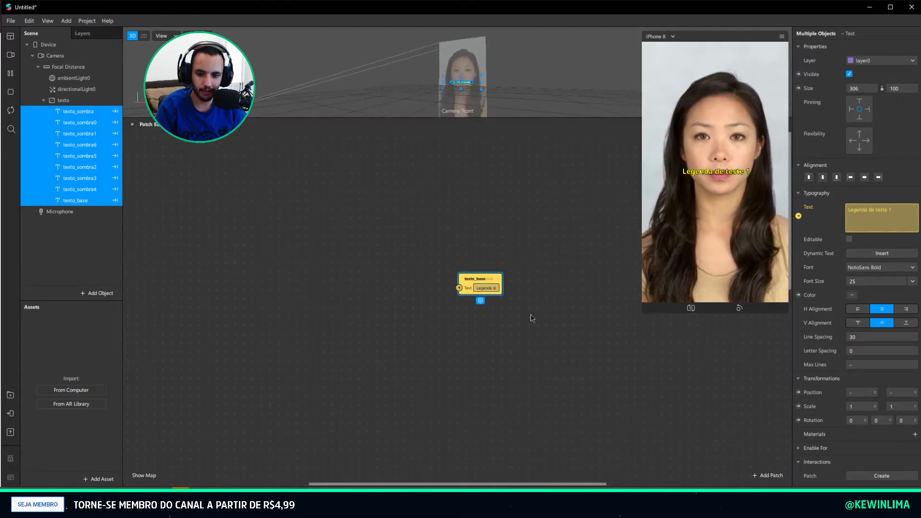
# Separate the stacked text patches into one vertical column so each can be reached individually
pyautogui.moveTo(467, 289); pyautogui.dragTo(465, 252)
pyautogui.moveTo(466, 290); pyautogui.dragTo(465, 232)
pyautogui.moveTo(471, 278); pyautogui.dragTo(471, 180)
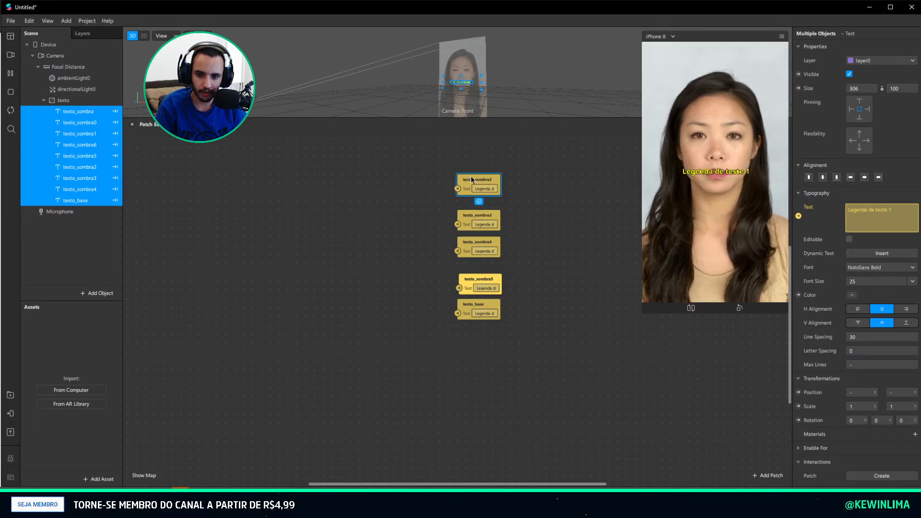
pyautogui.moveTo(469, 282); pyautogui.dragTo(468, 147)
pyautogui.scroll(2, 470, 331)
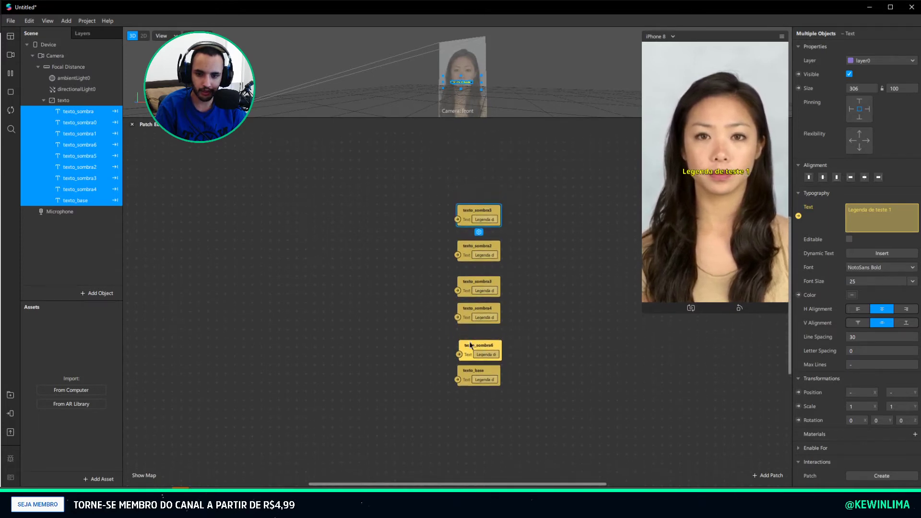
pyautogui.moveTo(471, 218); pyautogui.dragTo(467, 178)
pyautogui.moveTo(472, 351); pyautogui.dragTo(466, 158)
pyautogui.moveTo(467, 352); pyautogui.dragTo(465, 246)
pyautogui.moveTo(470, 300); pyautogui.dragTo(470, 140)
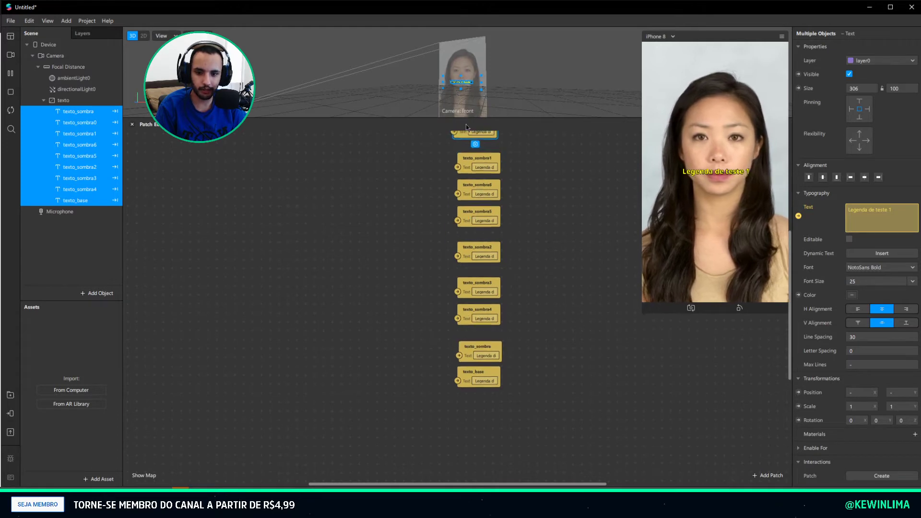
# Rearrange the nine text patches into a compact group of two staggered columns, with texto_base at the lower end
pyautogui.scroll(1, 487, 196)
pyautogui.moveTo(486, 185); pyautogui.dragTo(547, 194)
pyautogui.moveTo(480, 251); pyautogui.dragTo(532, 225)
pyautogui.moveTo(468, 283); pyautogui.dragTo(529, 256)
pyautogui.moveTo(464, 319); pyautogui.dragTo(473, 247)
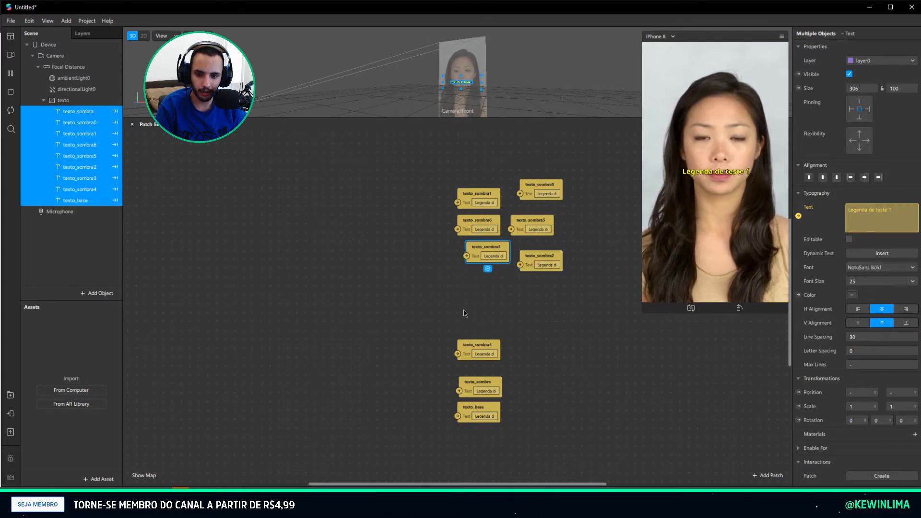
pyautogui.moveTo(475, 345); pyautogui.dragTo(546, 283)
pyautogui.moveTo(479, 382); pyautogui.dragTo(482, 351)
pyautogui.moveTo(478, 317); pyautogui.dragTo(479, 315)
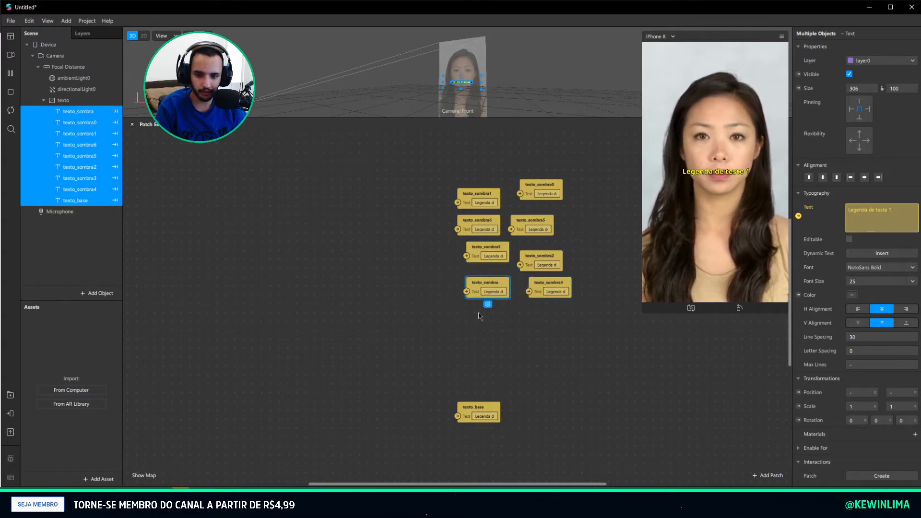
pyautogui.moveTo(470, 413); pyautogui.dragTo(541, 318)
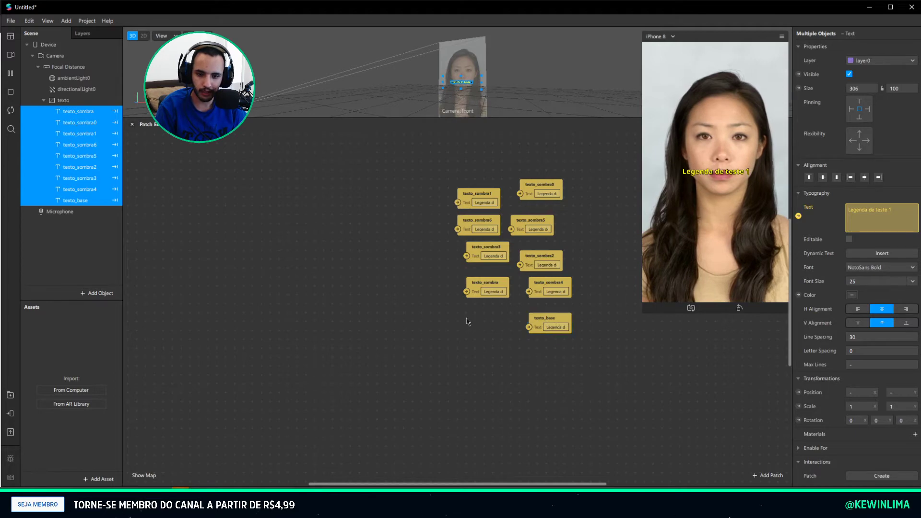
# Add a Text-type Value patch containing "Teste" and connect its output to the Text input of all nine text patches
pyautogui.rightClick(363, 259)
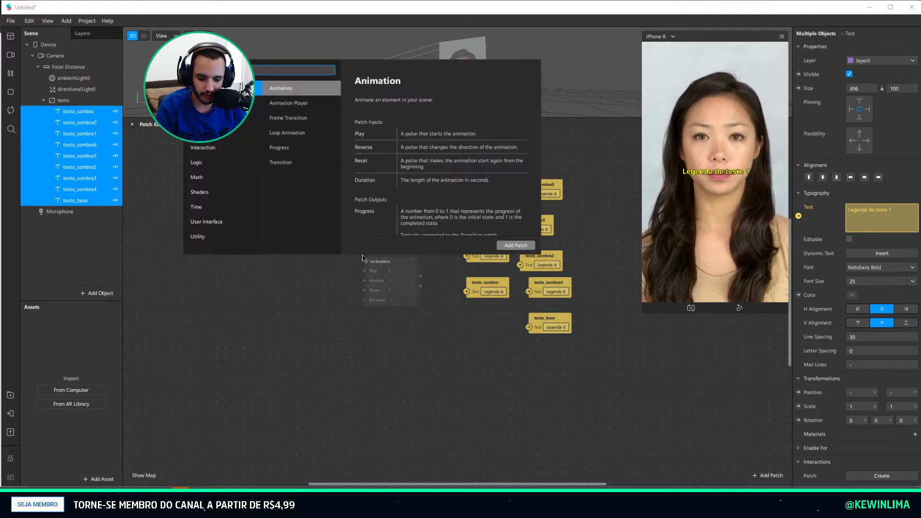
pyautogui.write('v')
pyautogui.press('Return')
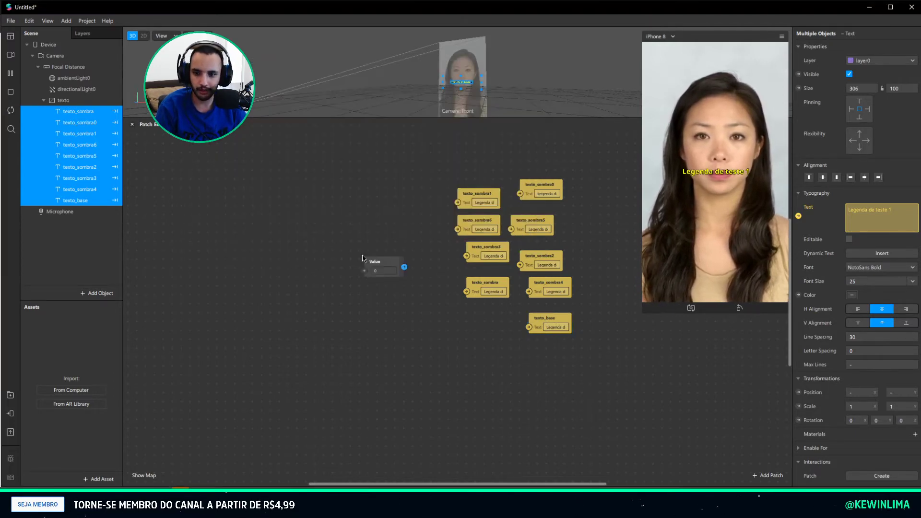
pyautogui.click(388, 265)
pyautogui.click(382, 286)
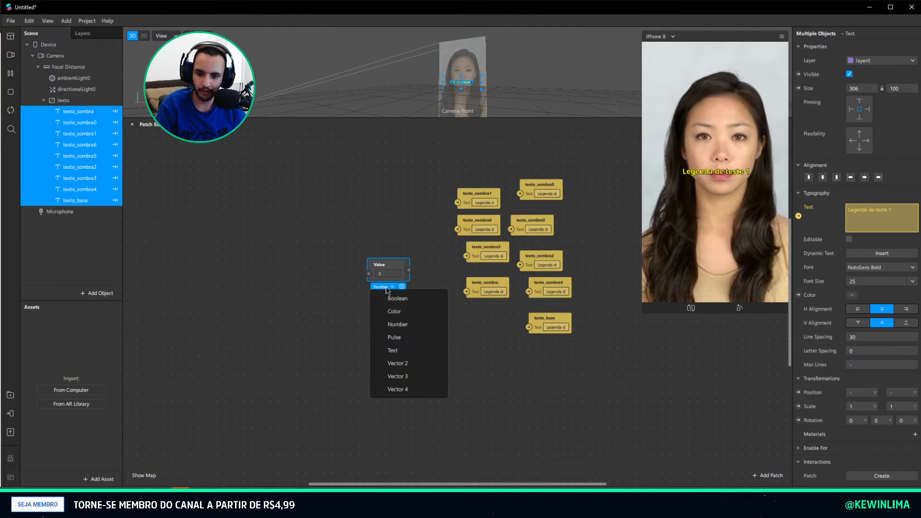
pyautogui.click(398, 350)
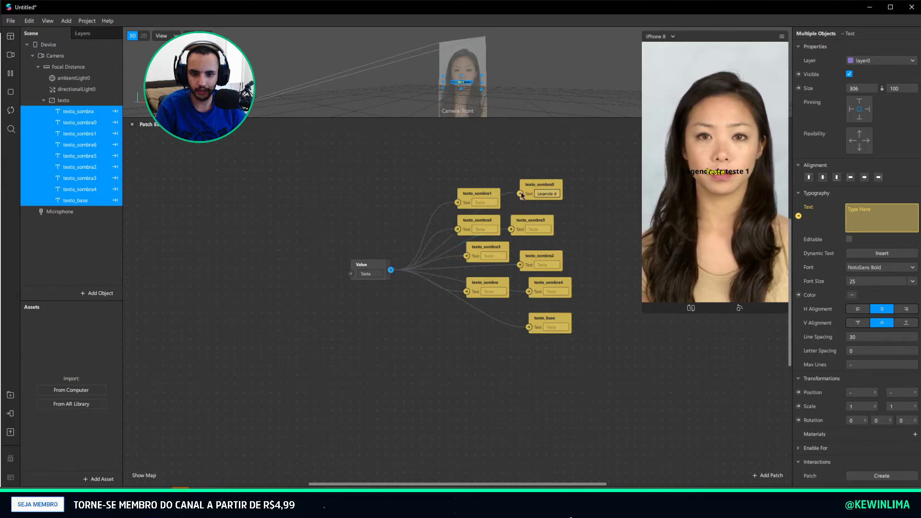
pyautogui.moveTo(521, 195); pyautogui.dragTo(521, 195)
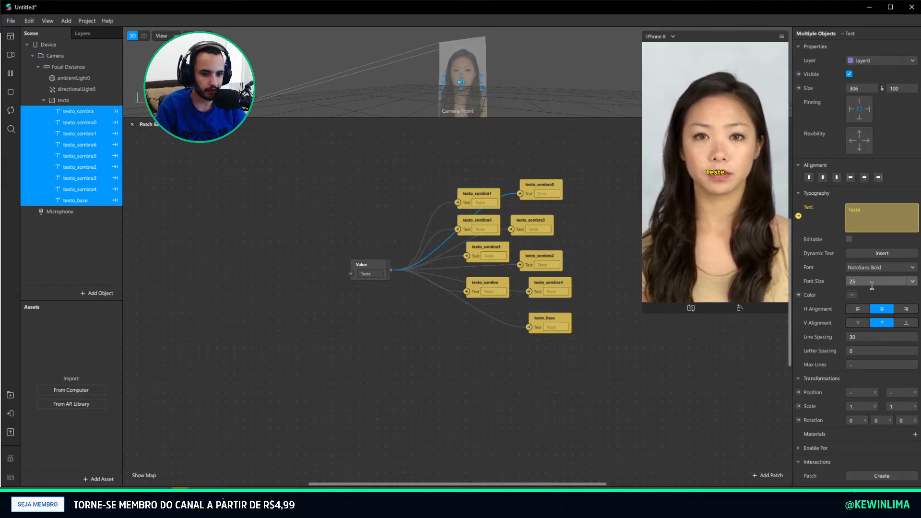
# Set the font size of texto_base and all eight shadow texts to 30
pyautogui.click(911, 283)
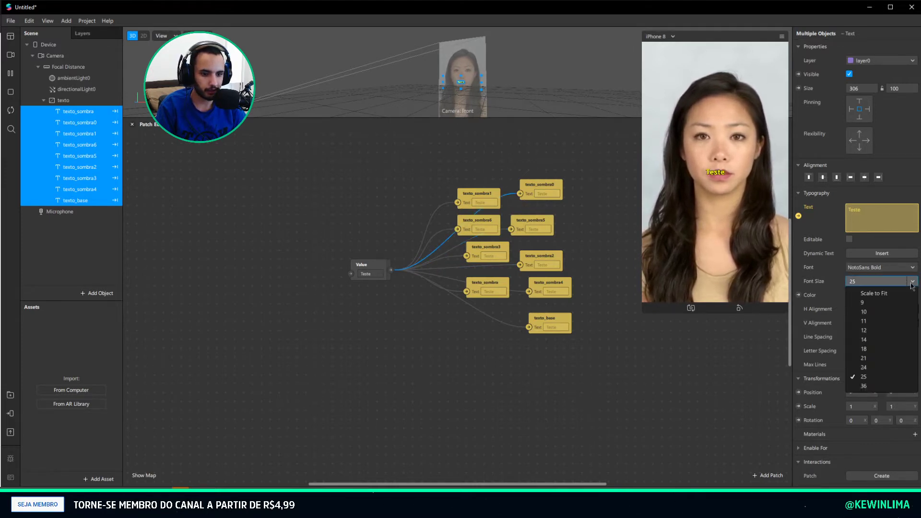
pyautogui.click(879, 387)
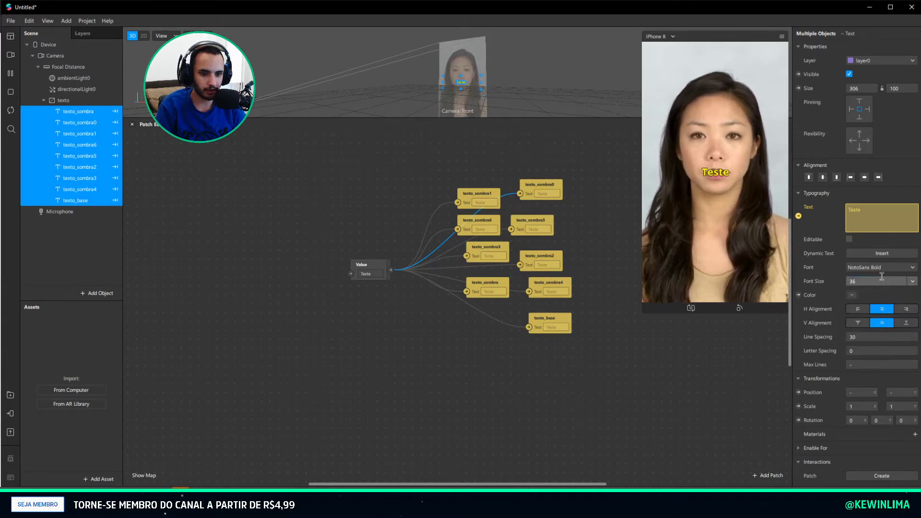
pyautogui.click(863, 281)
pyautogui.write('0')
pyautogui.press('Return')
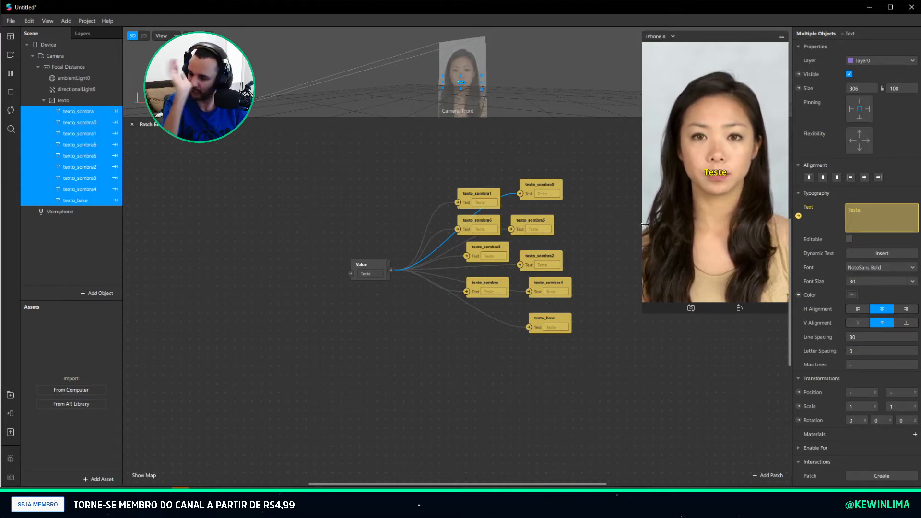
# Group the nine text patches into a single patch and name the group text-input
pyautogui.moveTo(597, 176); pyautogui.dragTo(455, 325)
pyautogui.rightClick(486, 287)
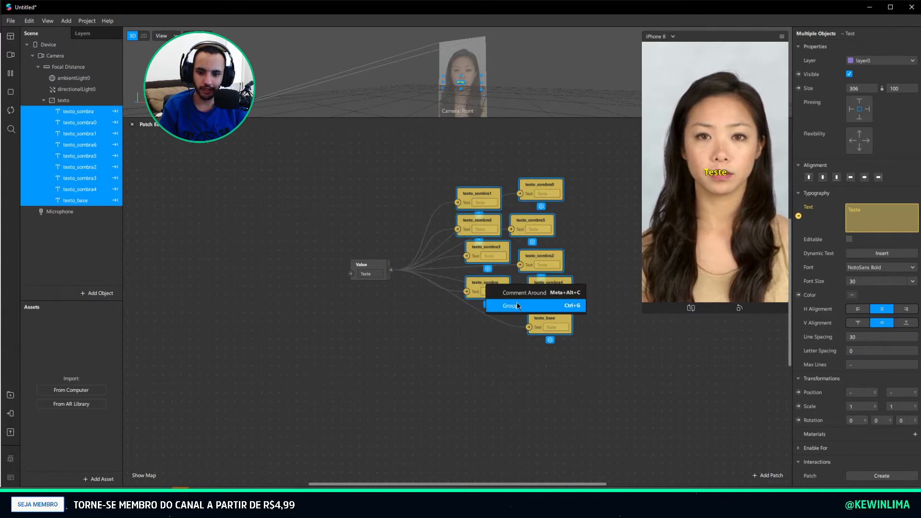
pyautogui.click(517, 305)
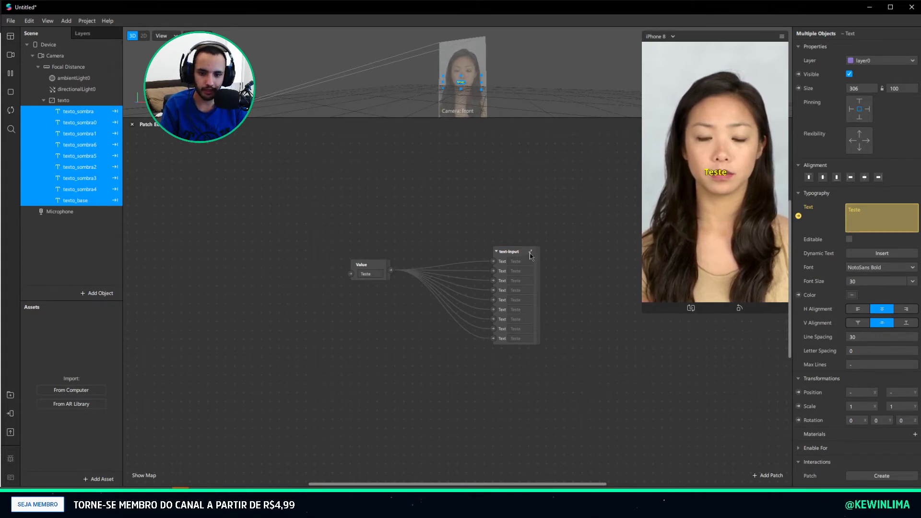
# Inside the text-input group, delete all the Text input ports except one
pyautogui.click(530, 252)
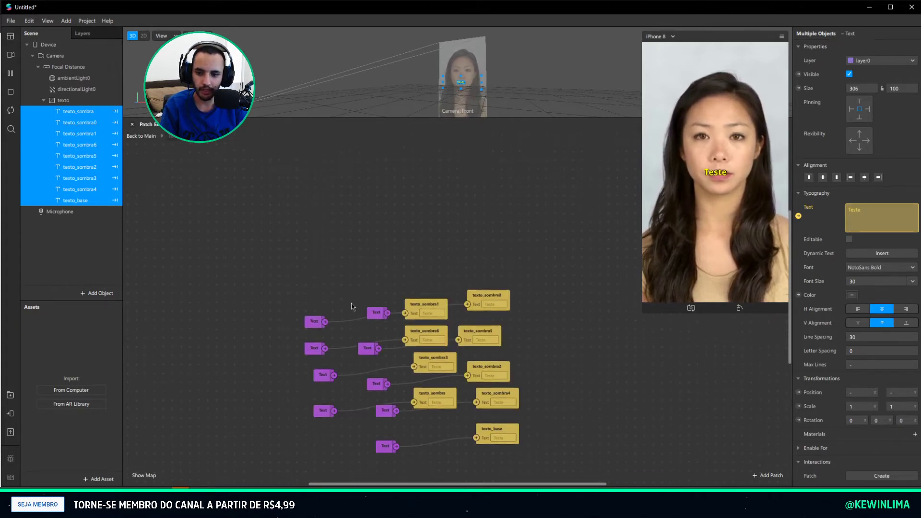
pyautogui.moveTo(352, 259); pyautogui.dragTo(388, 439)
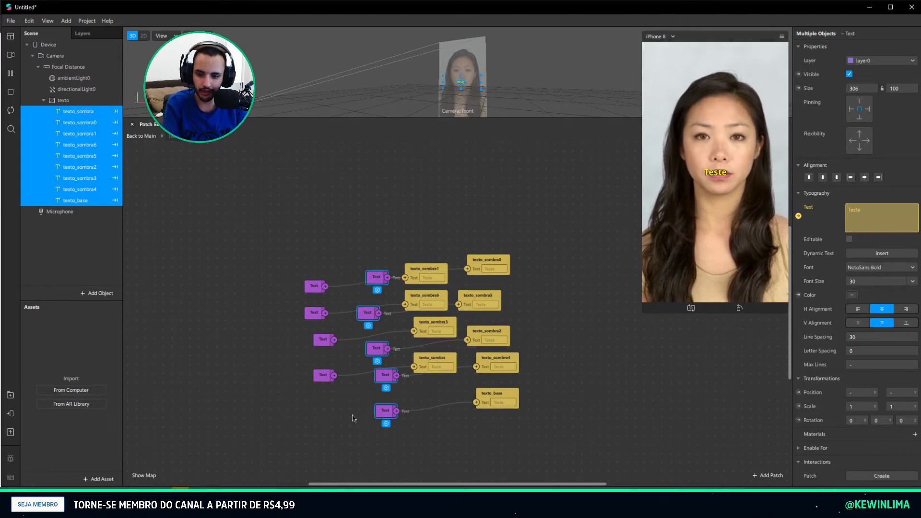
pyautogui.press('Delete')
pyautogui.moveTo(335, 393); pyautogui.dragTo(299, 307)
pyautogui.press('Delete')
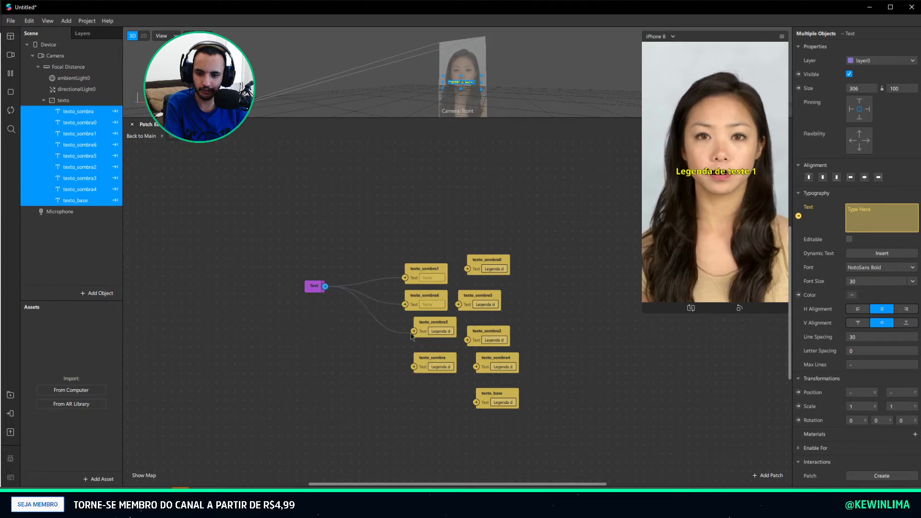
# Connect the single remaining Text port to all nine text patches and tidy the layout of the second column
pyautogui.moveTo(322, 289); pyautogui.dragTo(465, 271)
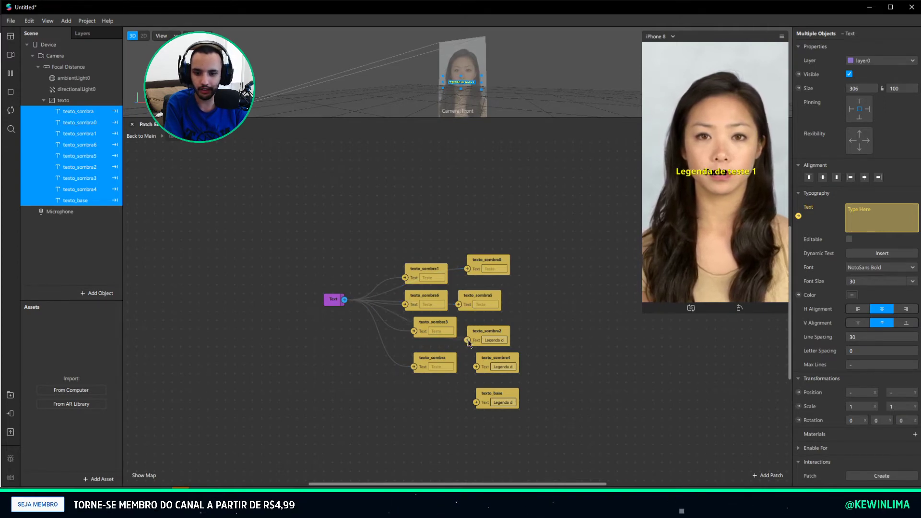
pyautogui.moveTo(468, 341); pyautogui.dragTo(468, 341)
pyautogui.moveTo(487, 333); pyautogui.dragTo(496, 327)
pyautogui.moveTo(485, 360)
pyautogui.mouseDown()
pyautogui.moveTo(484, 343)
pyautogui.moveTo(486, 370)
pyautogui.mouseUp()
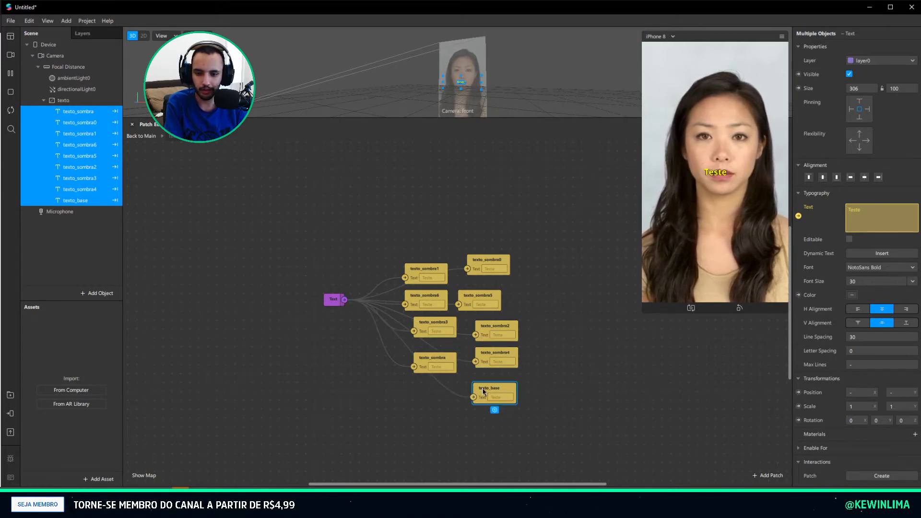
pyautogui.moveTo(483, 391); pyautogui.dragTo(476, 391)
# In the main patch graph, move the text-input group level with the Value patch's output, and delete the Value patch
pyautogui.moveTo(517, 262); pyautogui.dragTo(512, 284)
pyautogui.click(526, 237)
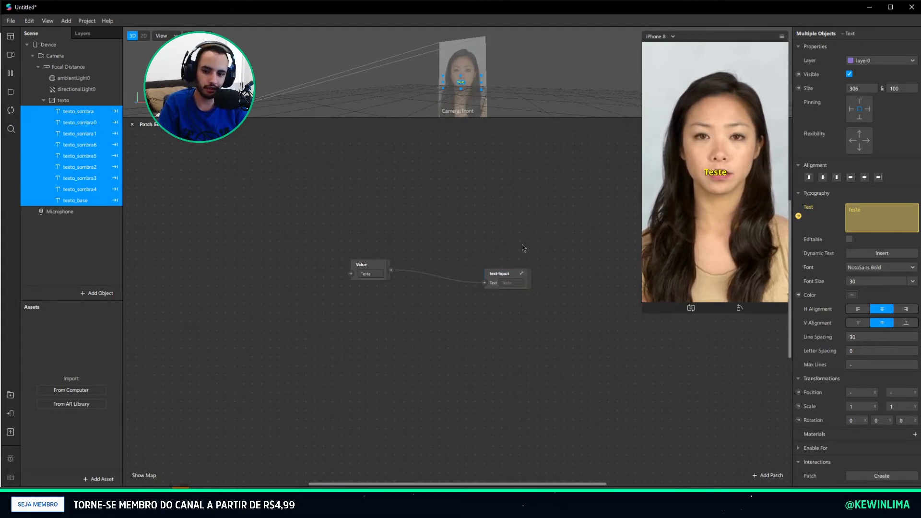
pyautogui.click(509, 274)
pyautogui.moveTo(510, 274); pyautogui.dragTo(500, 256)
pyautogui.click(374, 267)
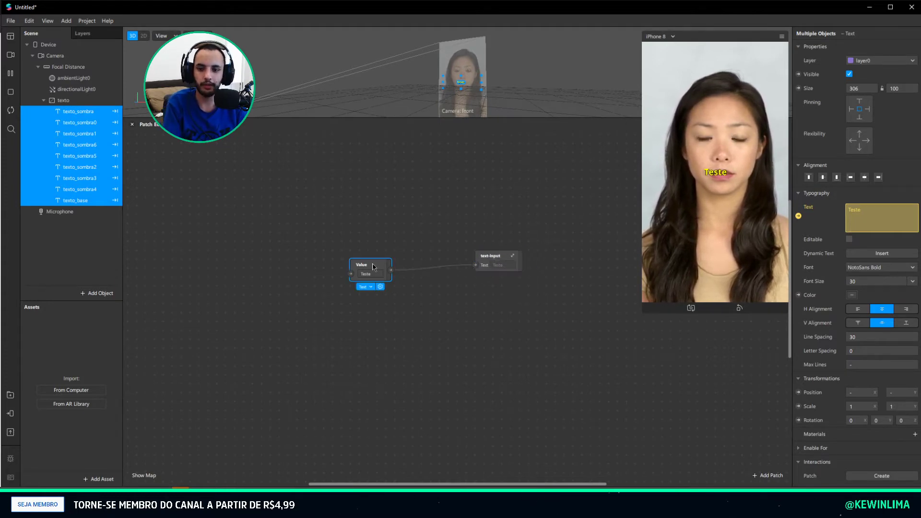
pyautogui.press('Delete')
# Add an Option Picker patch before the text-input group and extend it to ten options
pyautogui.rightClick(383, 247)
pyautogui.write('mouth')
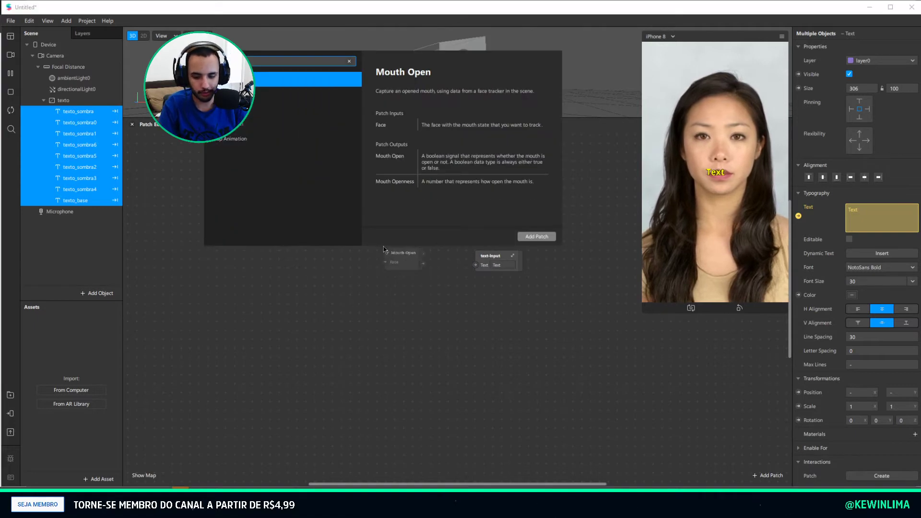
pyautogui.write('t')
pyautogui.press('Return')
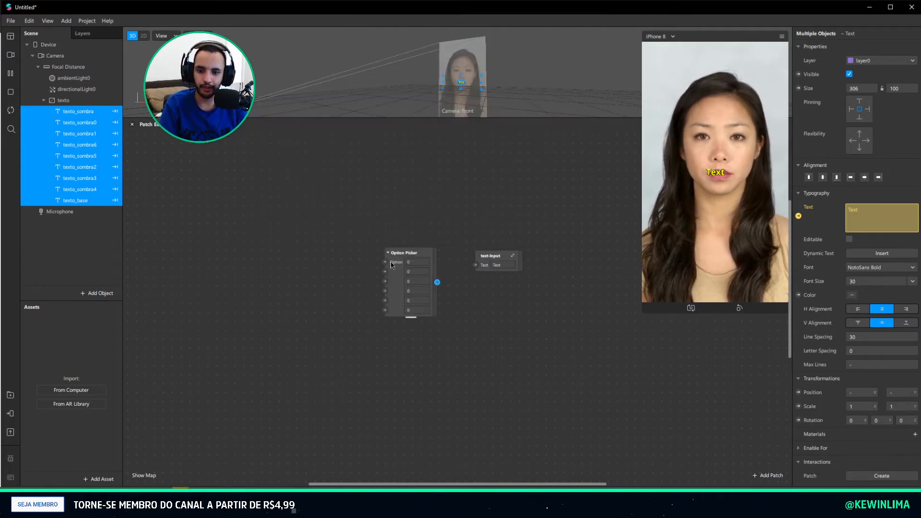
pyautogui.click(402, 269)
pyautogui.moveTo(409, 317); pyautogui.dragTo(434, 365)
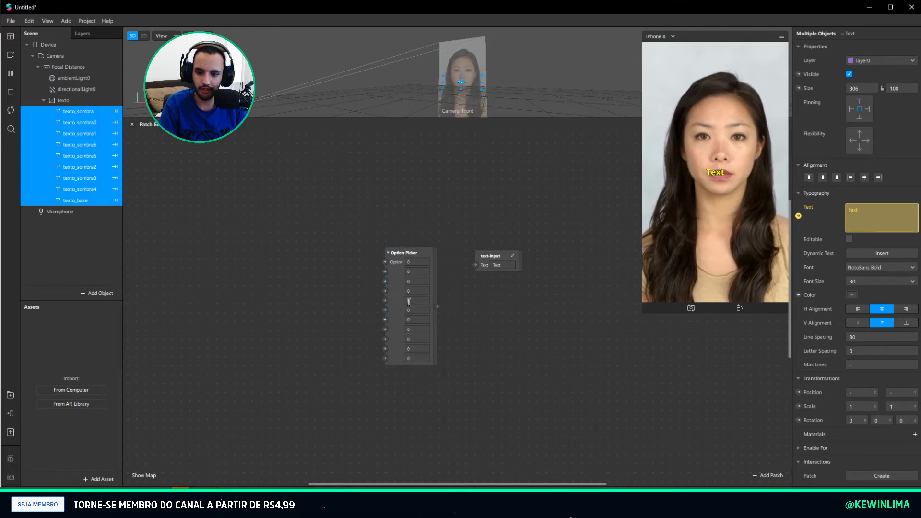
pyautogui.moveTo(403, 302); pyautogui.dragTo(400, 271)
pyautogui.click(481, 321)
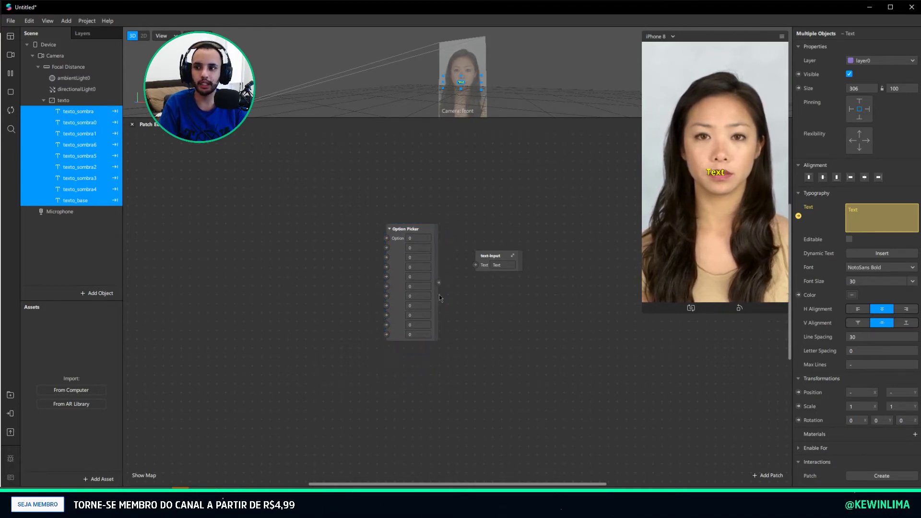
# Save the project as legendas in the templates folder
pyautogui.click(15, 23)
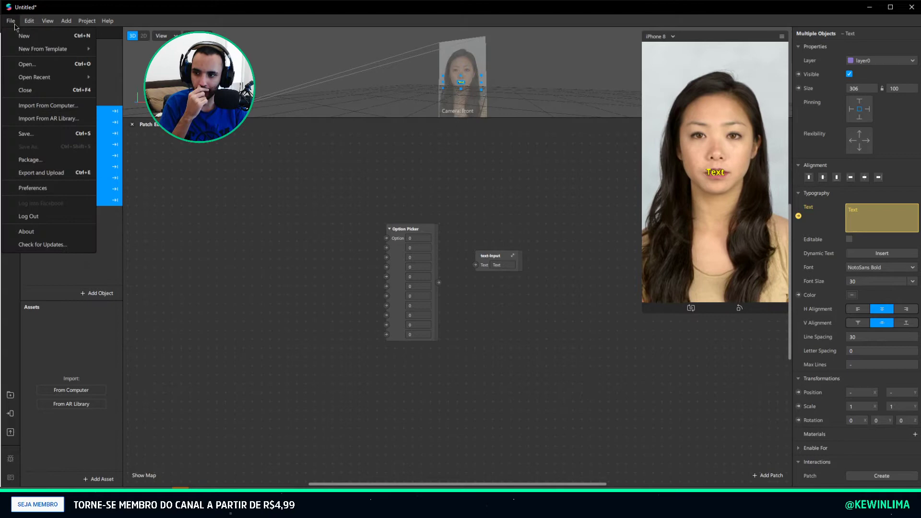
pyautogui.click(15, 135)
pyautogui.click(44, 97)
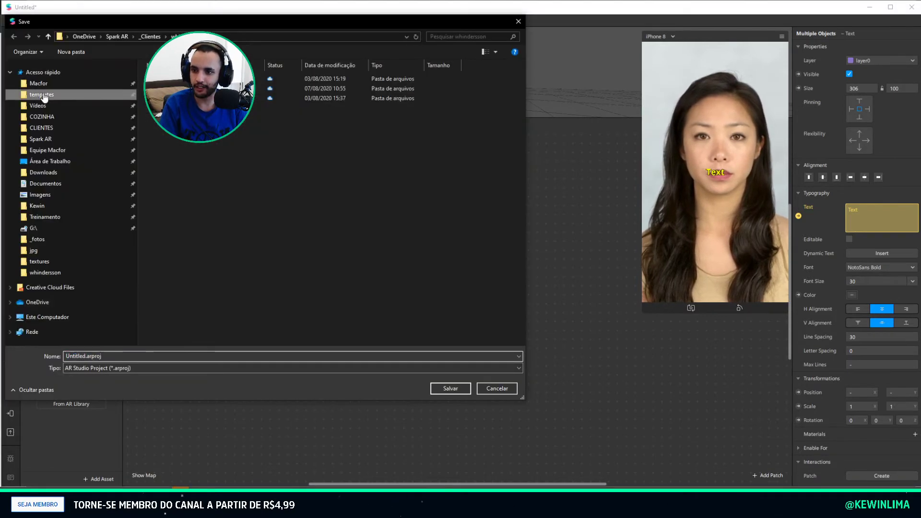
pyautogui.doubleClick(112, 356)
pyautogui.write('legend')
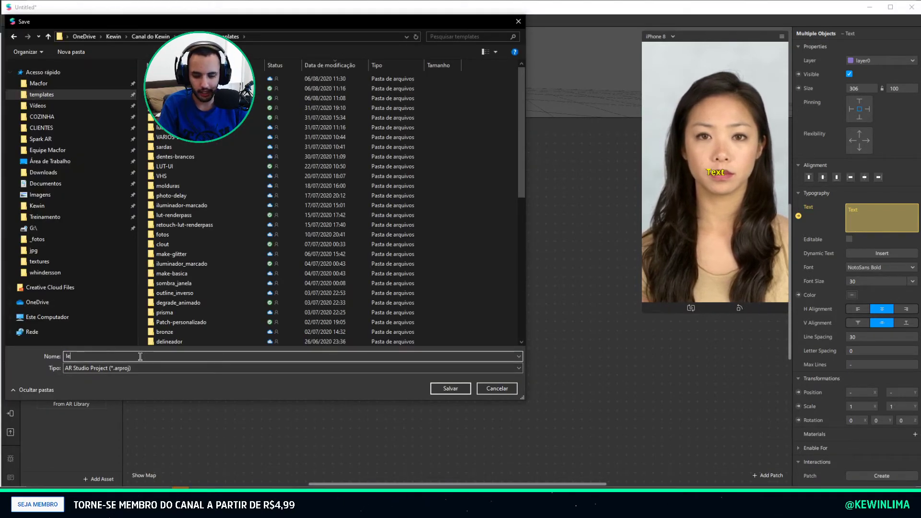
pyautogui.write('as')
pyautogui.click(444, 388)
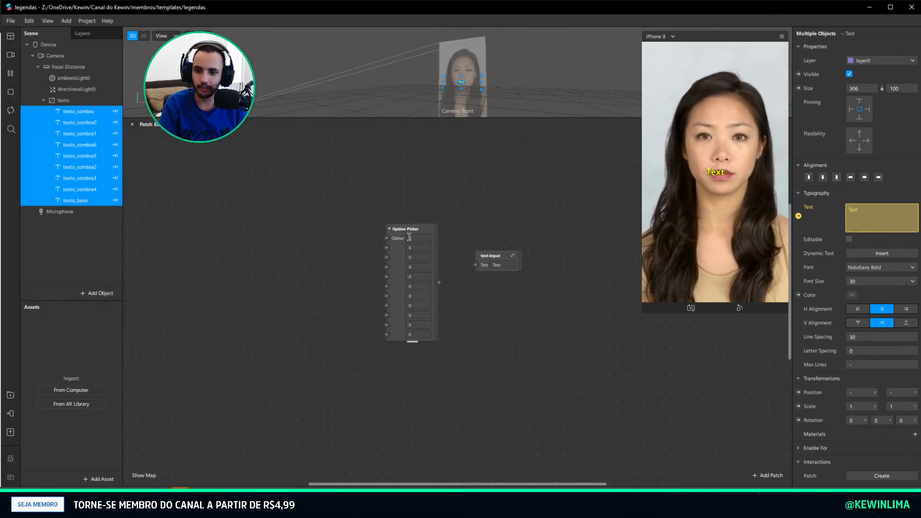
# Change the Option Picker's data type to Text
pyautogui.click(411, 339)
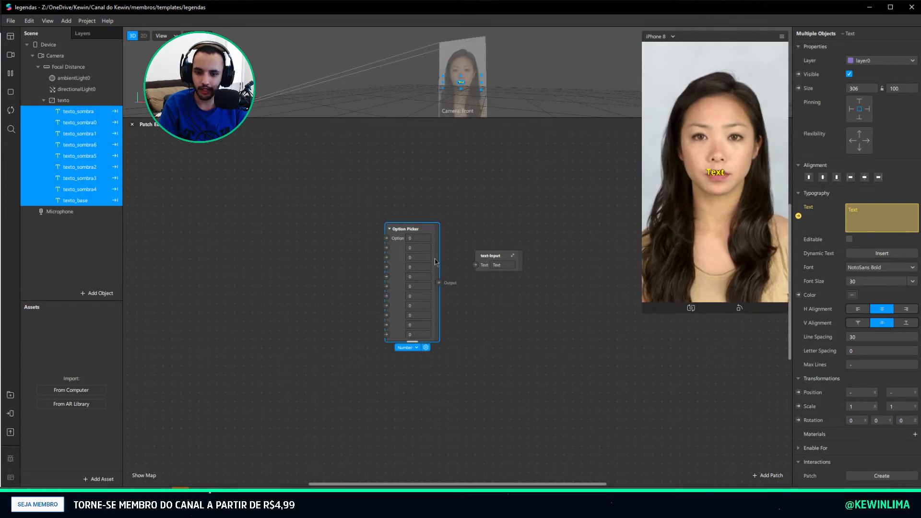
pyautogui.click(410, 348)
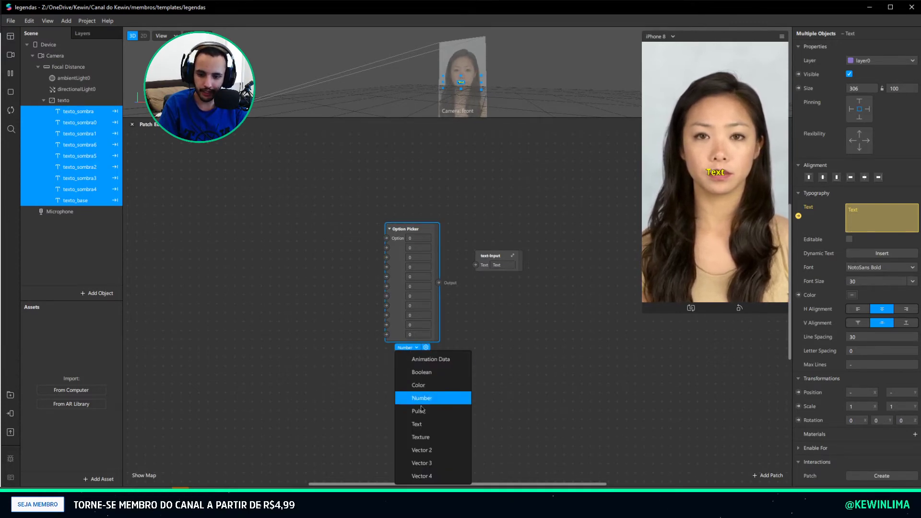
pyautogui.click(417, 424)
# Fill the Option Picker's ten options with the texts Legenda 1 through Legenda 10 and connect its output to the text-input group
pyautogui.click(414, 248)
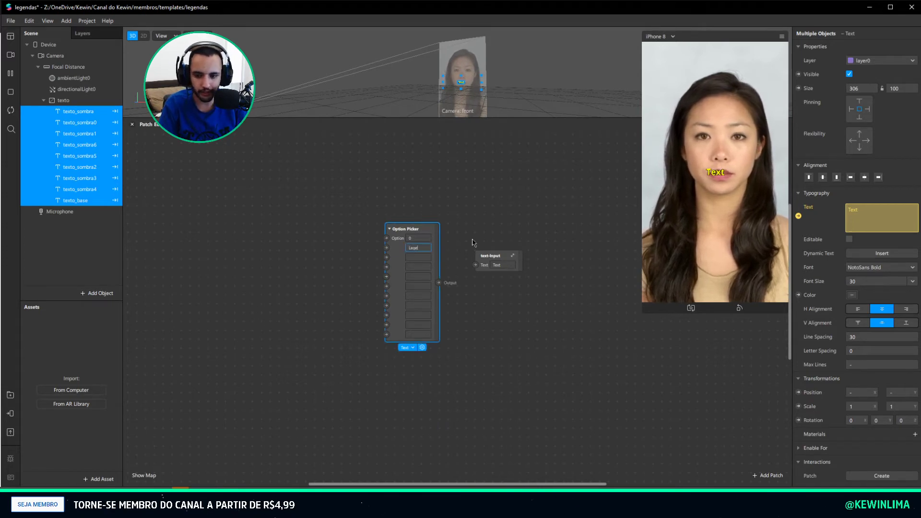
pyautogui.press('Tab')
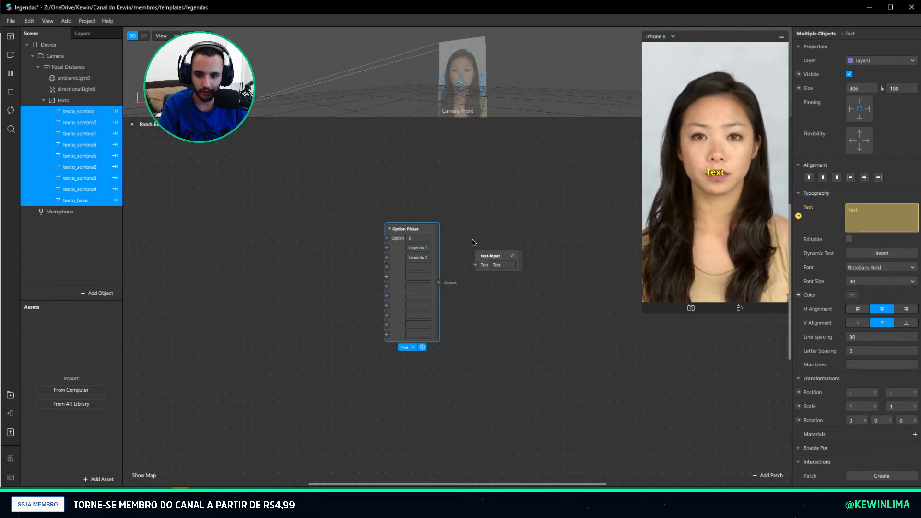
pyautogui.click(420, 267)
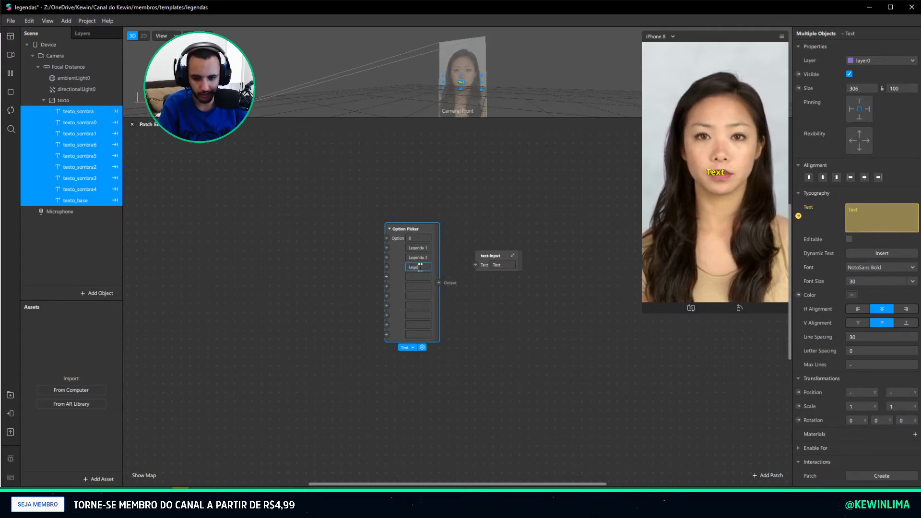
pyautogui.press('Tab')
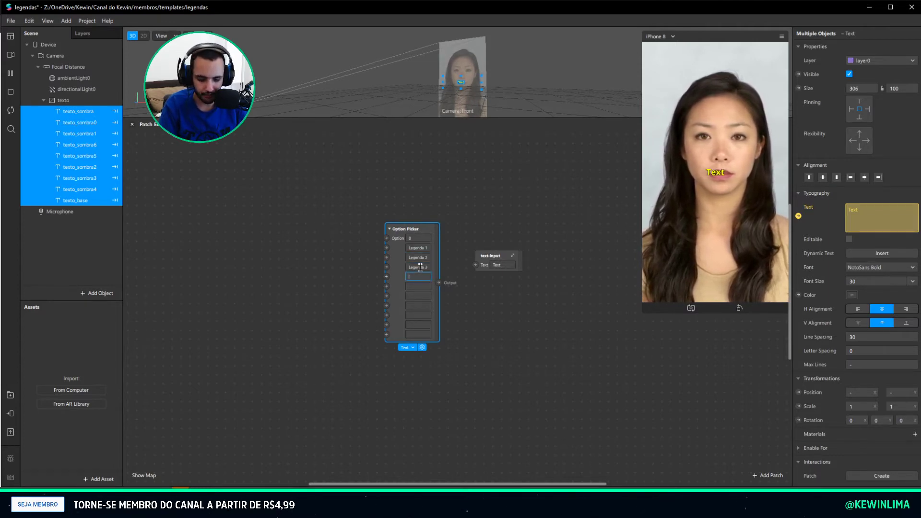
pyautogui.write('Legenda 4')
pyautogui.press('Tab')
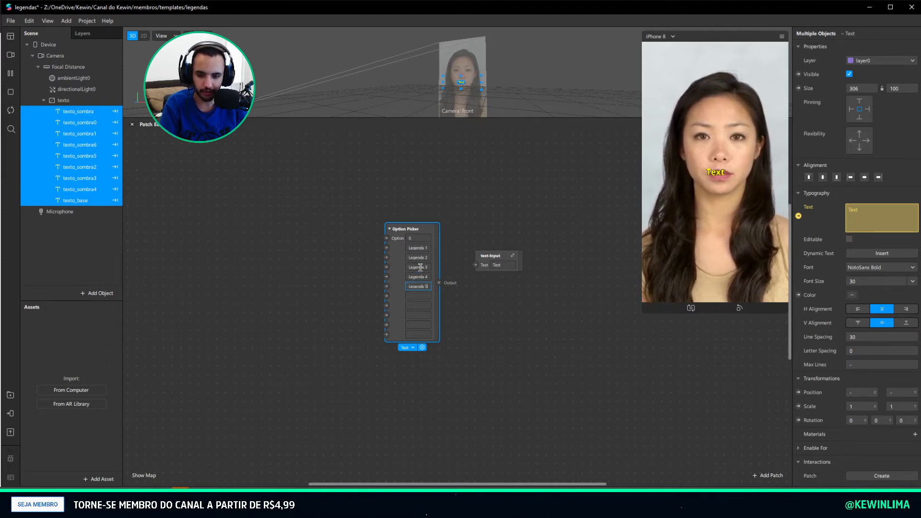
pyautogui.press('Tab')
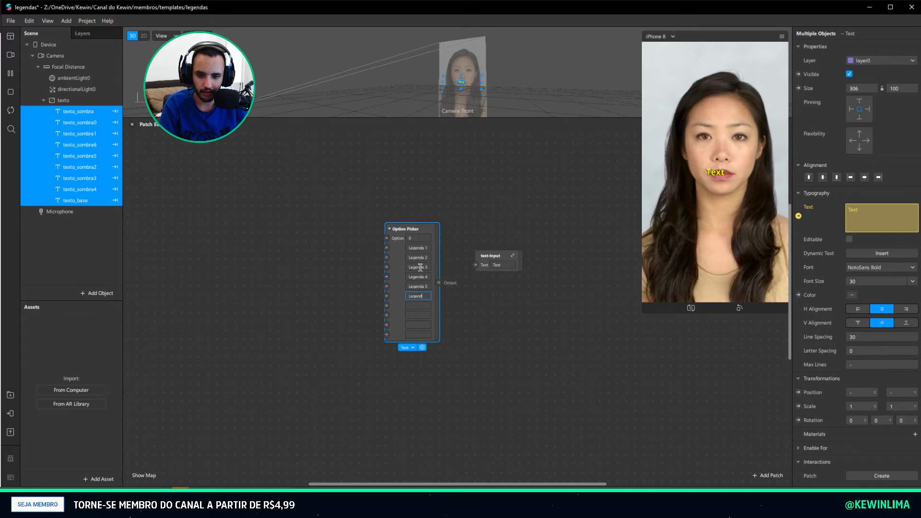
pyautogui.write('Legenda 6')
pyautogui.press('Tab')
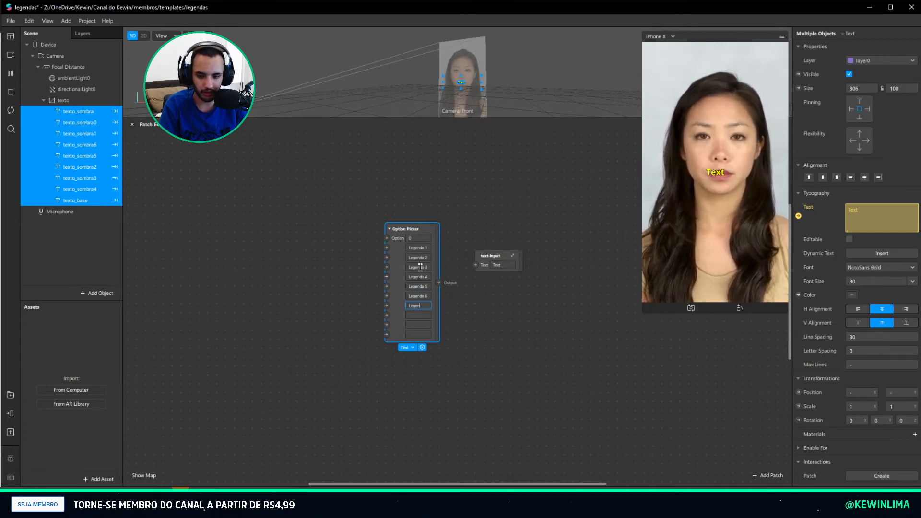
pyautogui.press('Tab')
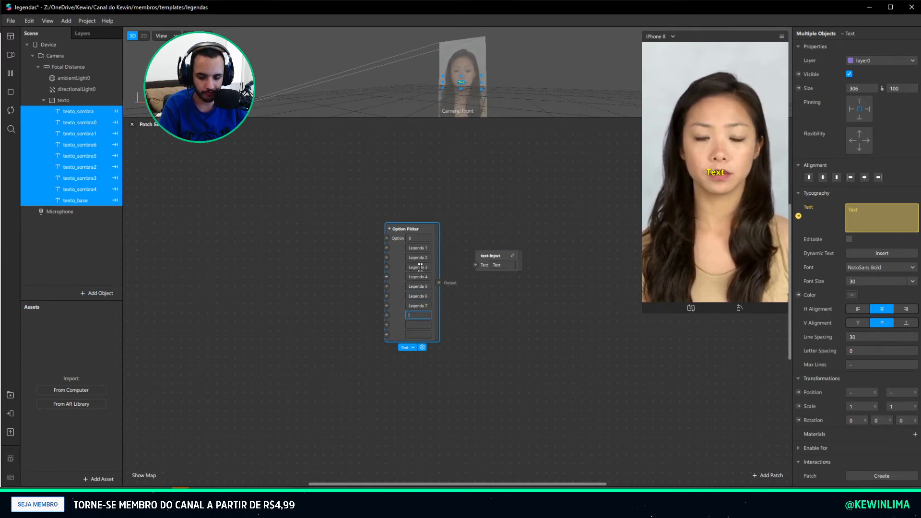
pyautogui.press('Tab')
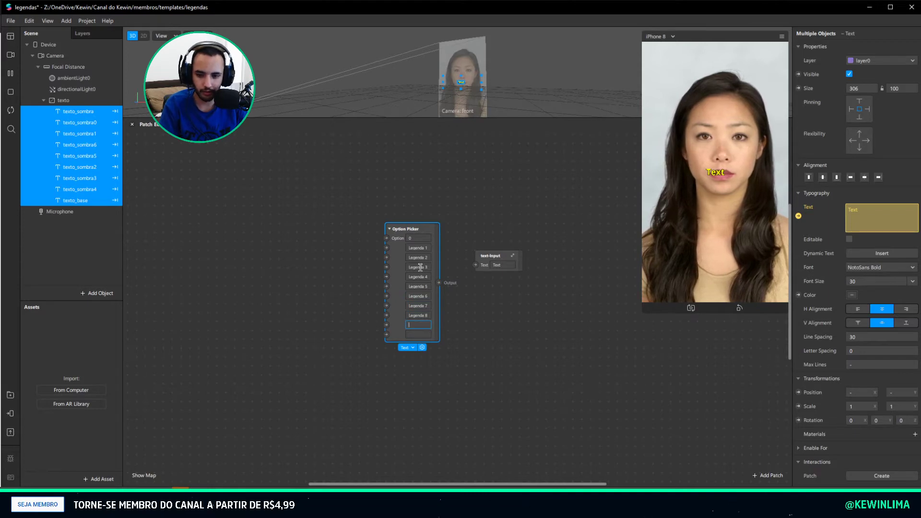
pyautogui.write('Legenda 9')
pyautogui.press('Tab')
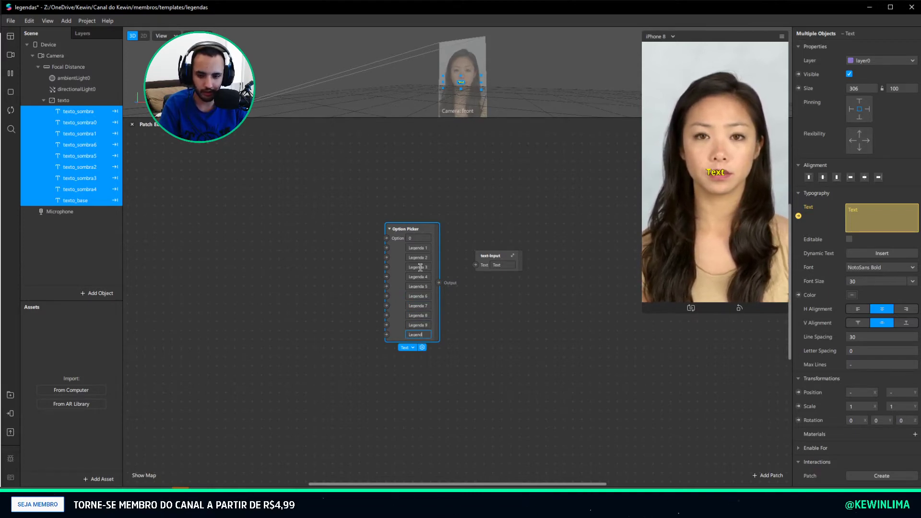
pyautogui.write('Legenda 10')
pyautogui.press('Return')
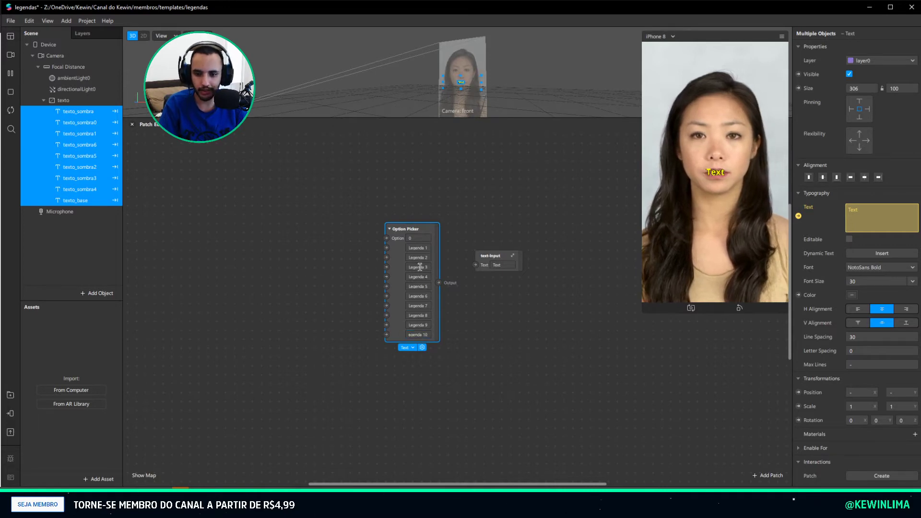
pyautogui.moveTo(438, 283); pyautogui.dragTo(473, 274)
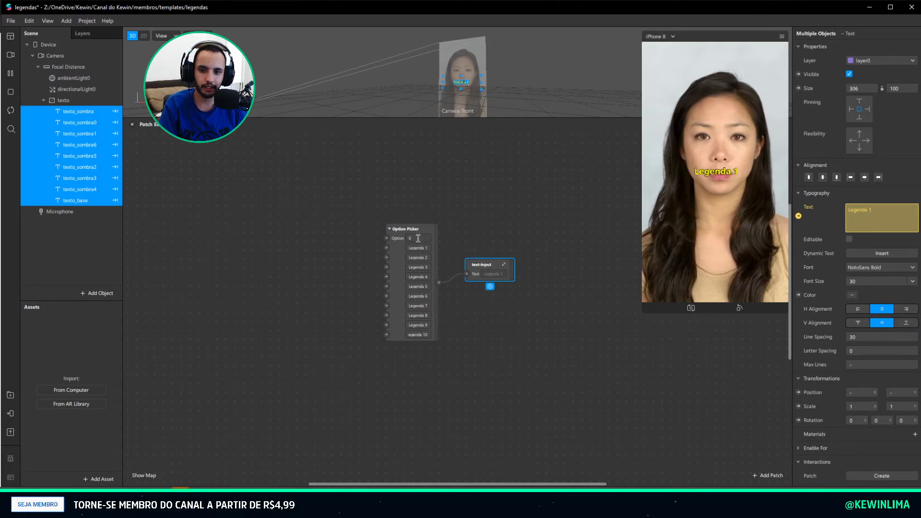
# Test caption switching by trying several option numbers in the Option Picker, including 5, and set the option back to 0
pyautogui.click(420, 239)
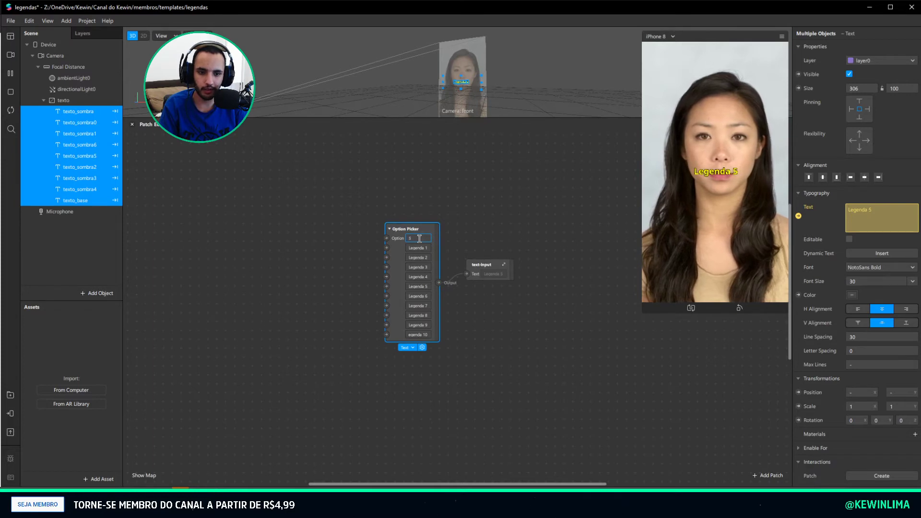
pyautogui.press('Return')
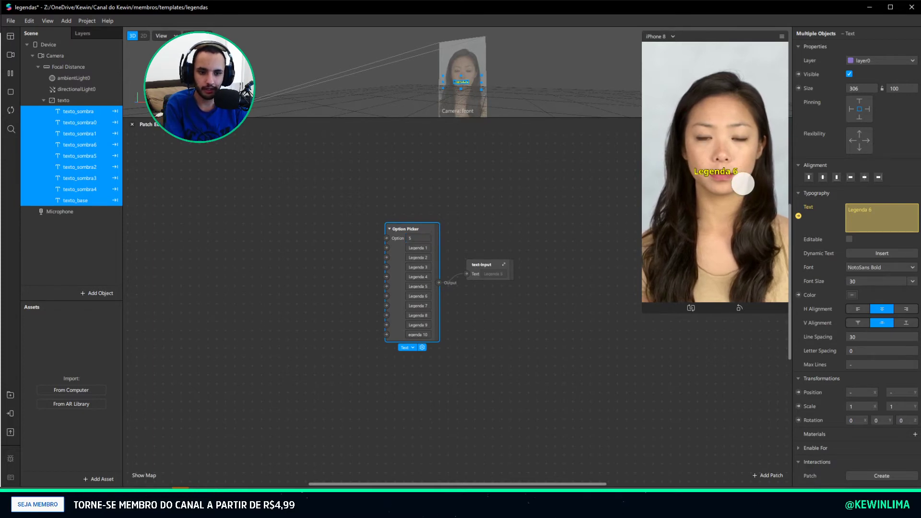
pyautogui.click(410, 238)
pyautogui.write('6')
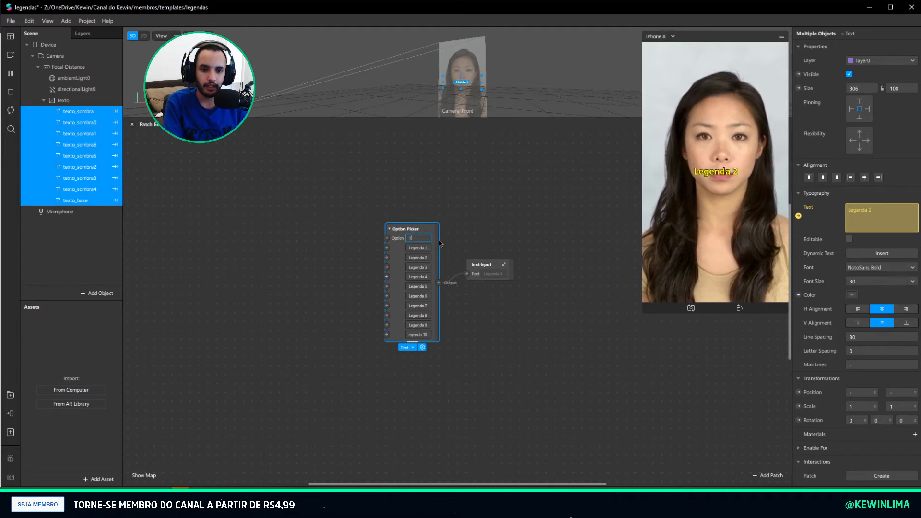
pyautogui.press('BackSpace')
pyautogui.press('BackSpace')
pyautogui.write('0')
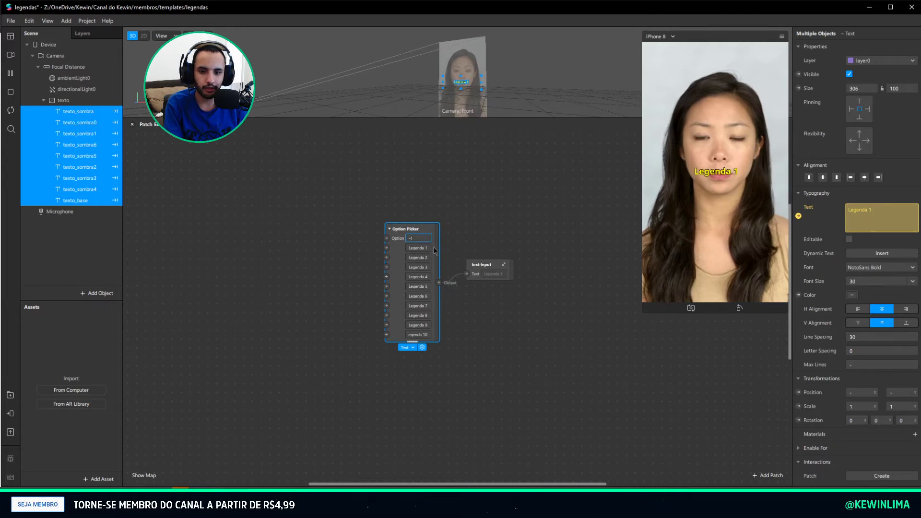
pyautogui.write('0')
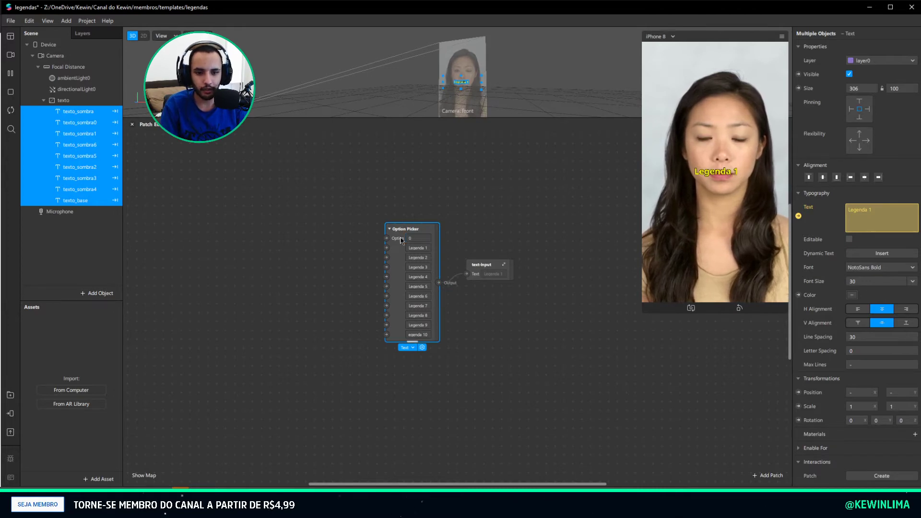
# Add a Picker UI patch, make it visible, and connect its Selected Option Index output to the Option Picker's Option input
pyautogui.click(203, 304)
pyautogui.rightClick(198, 298)
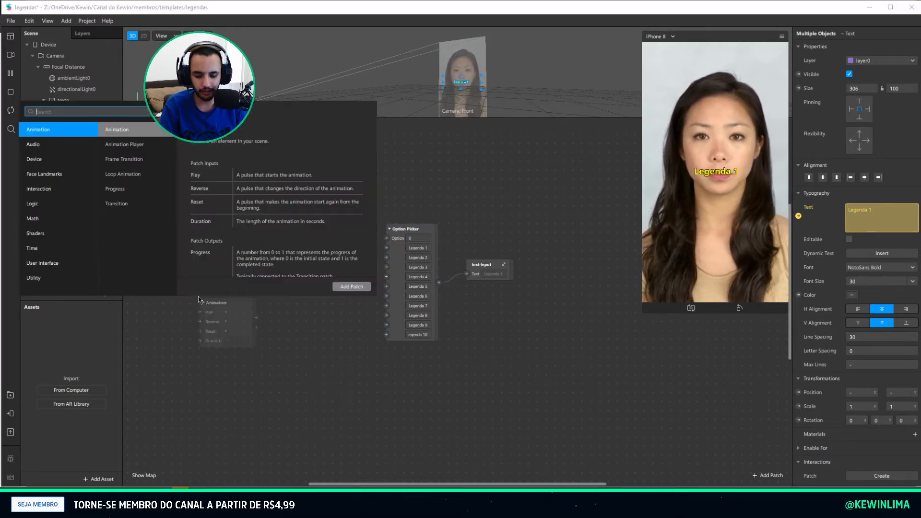
pyautogui.write('picker')
pyautogui.press('Return')
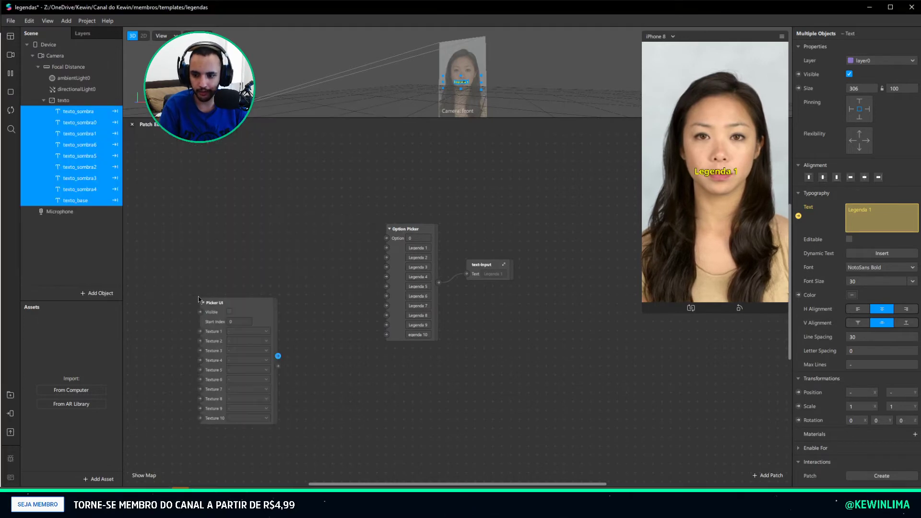
pyautogui.click(230, 312)
pyautogui.moveTo(259, 307); pyautogui.dragTo(250, 260)
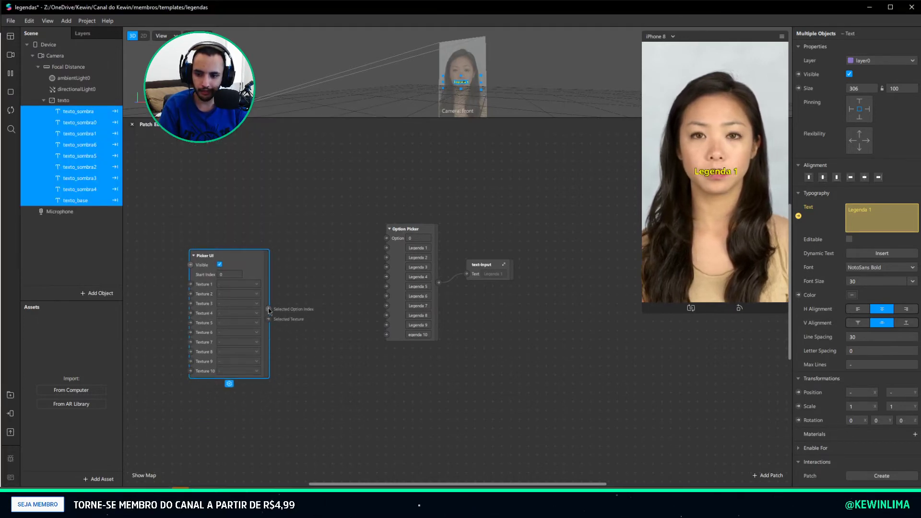
pyautogui.moveTo(268, 308); pyautogui.dragTo(393, 230)
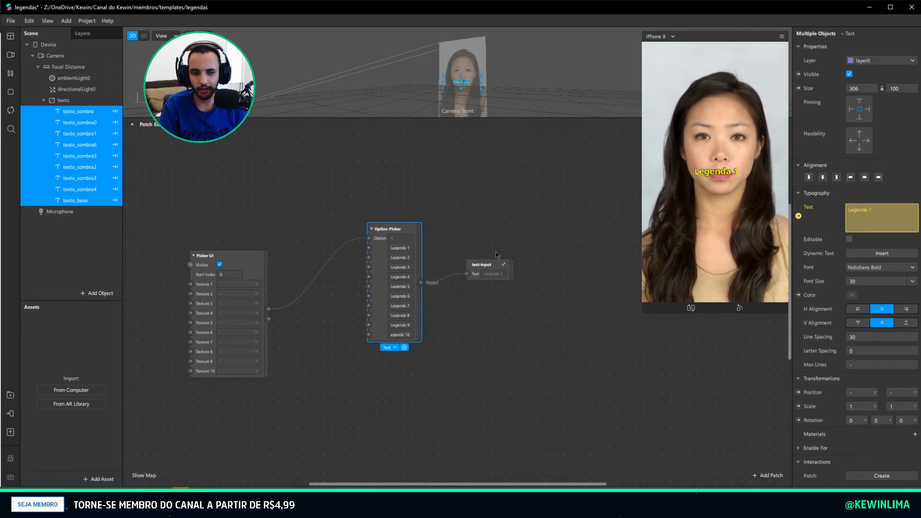
pyautogui.click(330, 373)
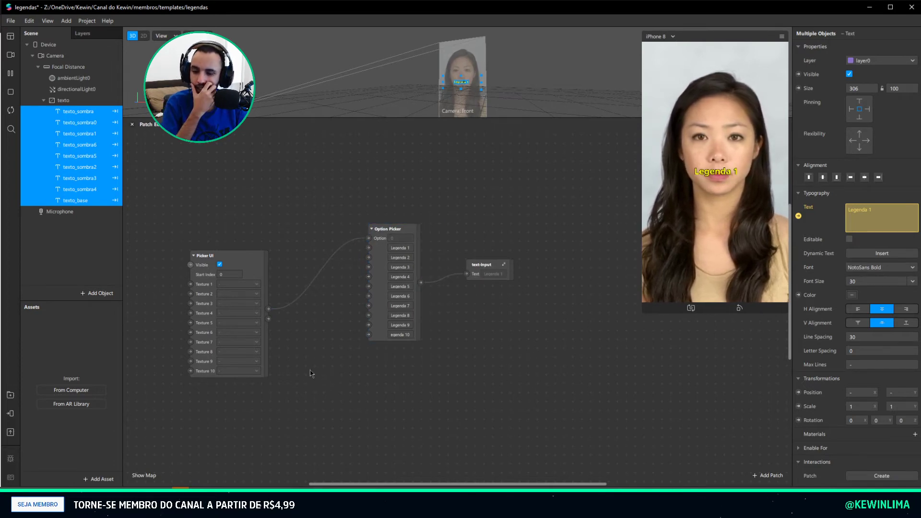
# Start importing assets from the computer and check the _Aprovação, _assets and botões folders under OneDrive's Spark AR folder for picker images
pyautogui.click(100, 477)
pyautogui.click(139, 337)
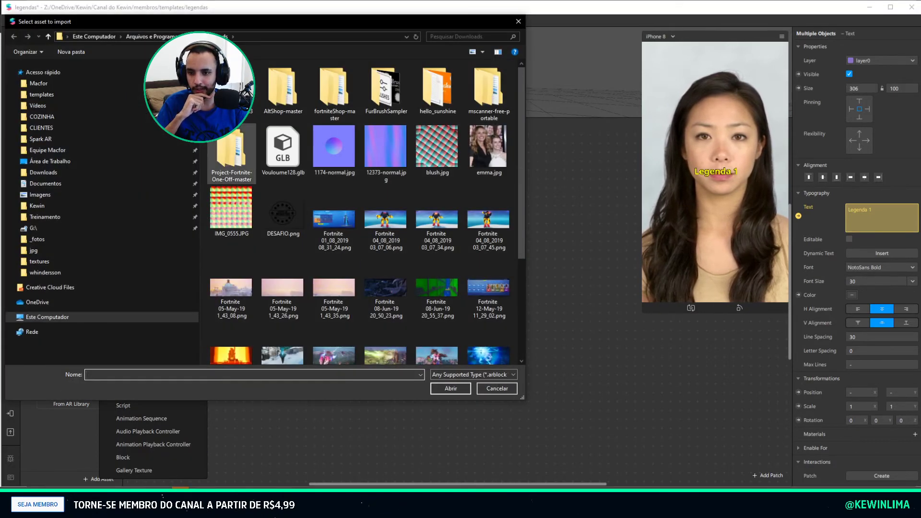
pyautogui.click(37, 302)
pyautogui.doubleClick(235, 147)
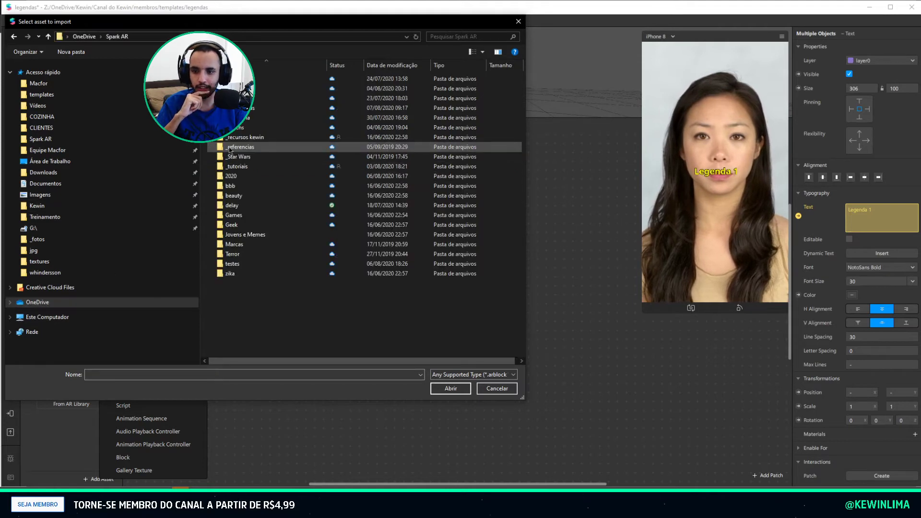
pyautogui.doubleClick(235, 79)
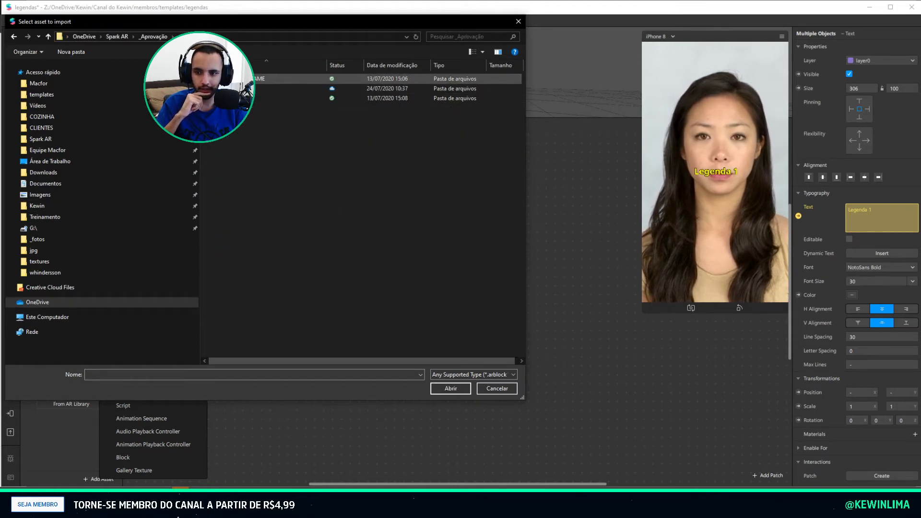
pyautogui.click(121, 37)
pyautogui.doubleClick(243, 89)
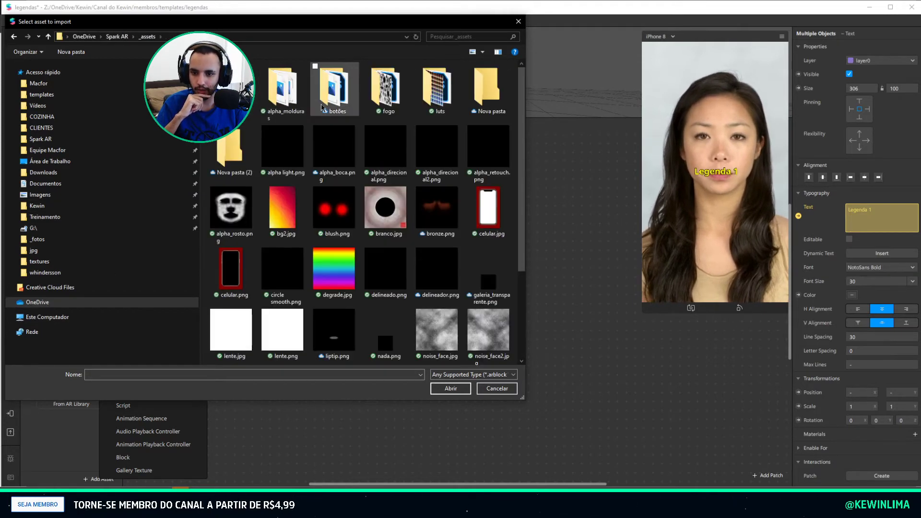
pyautogui.doubleClick(333, 88)
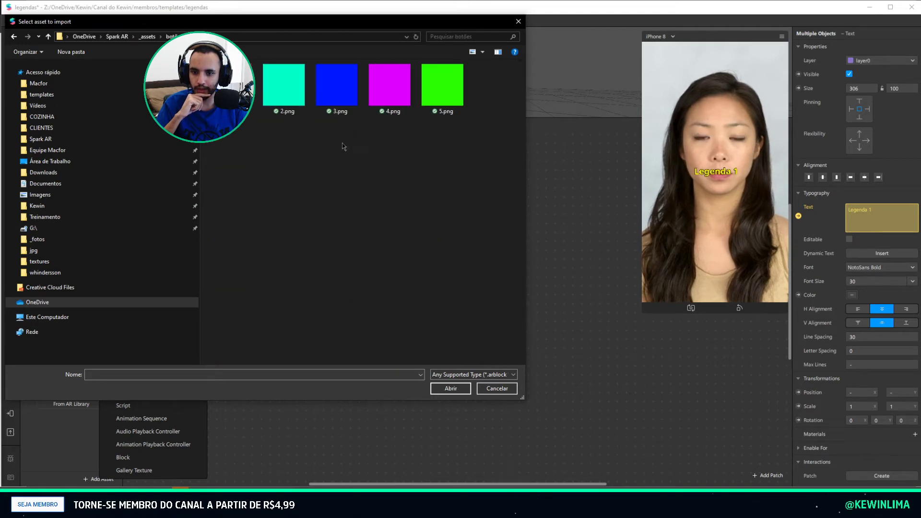
pyautogui.click(148, 37)
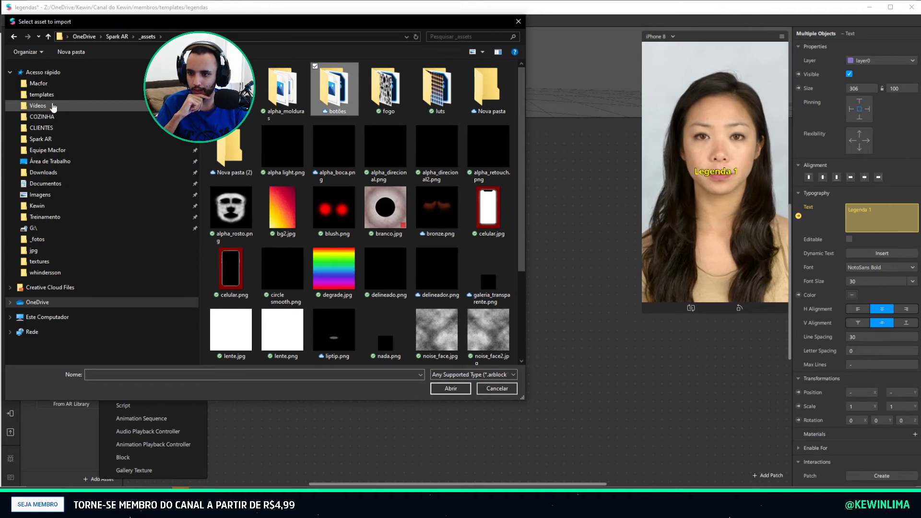
# Import the fifteen number images 1.png through 15.png from the sad frases project's UI folder under OneDrive > Spark AR > 2020
pyautogui.click(62, 303)
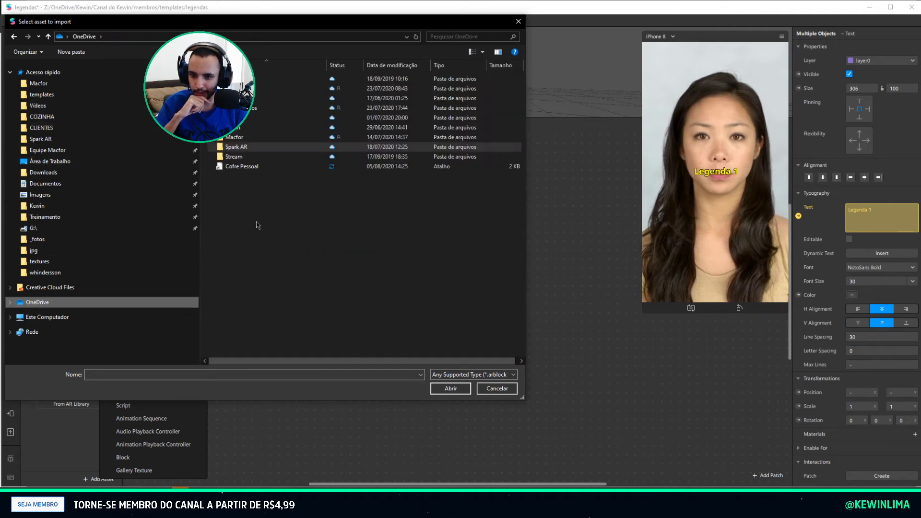
pyautogui.doubleClick(239, 150)
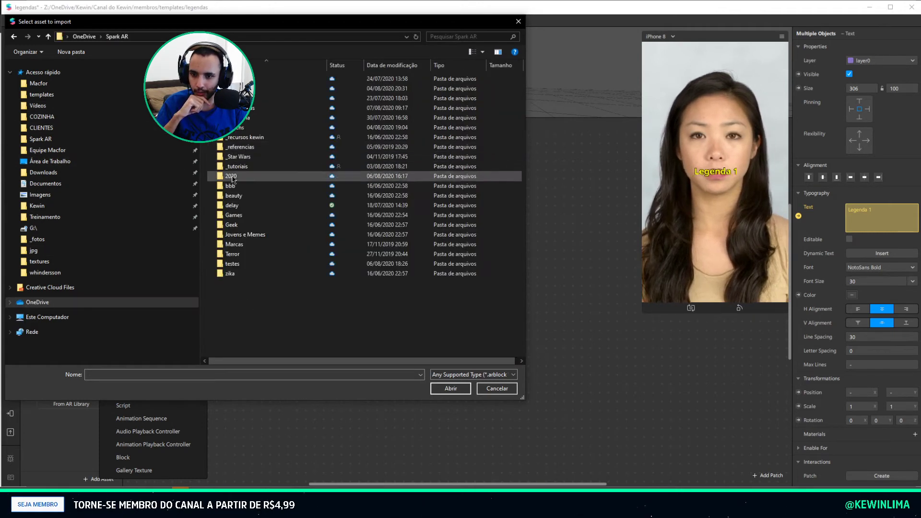
pyautogui.doubleClick(238, 175)
pyautogui.click(255, 90)
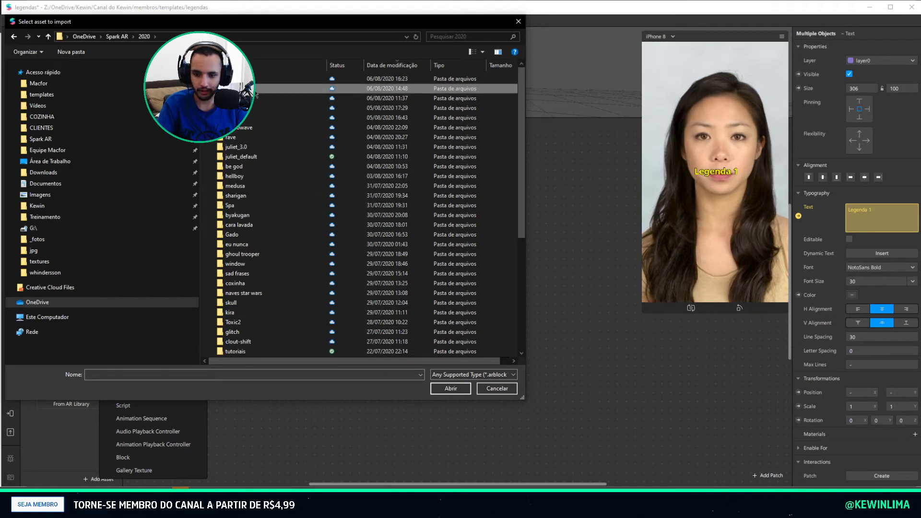
pyautogui.scroll(-5, 283, 181)
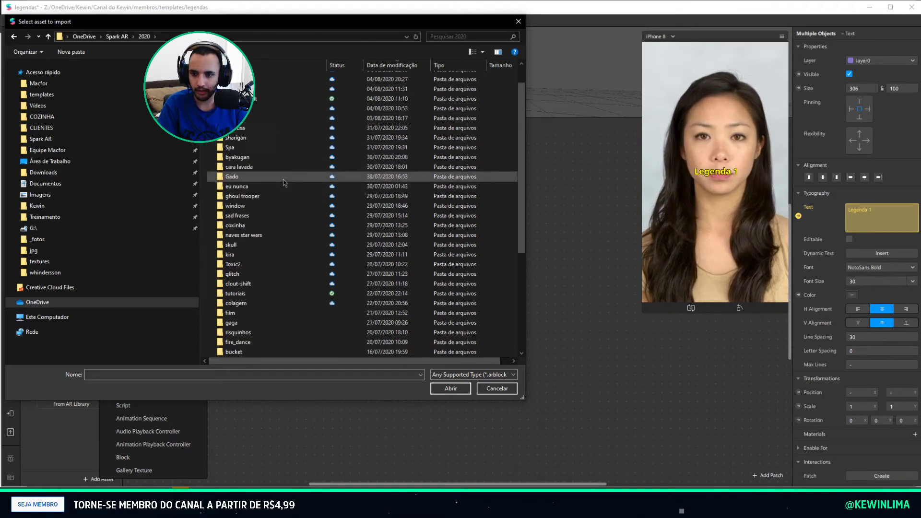
pyautogui.scroll(-1, 273, 158)
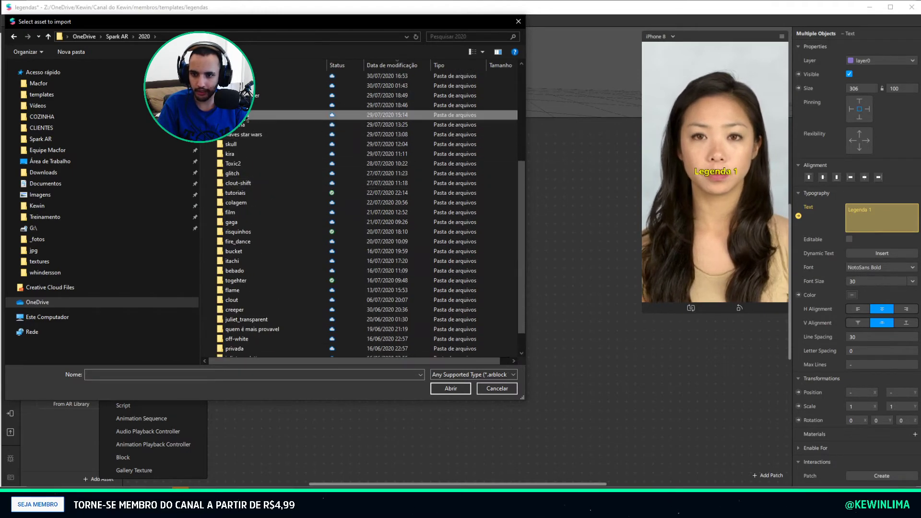
pyautogui.doubleClick(243, 114)
pyautogui.doubleClick(260, 117)
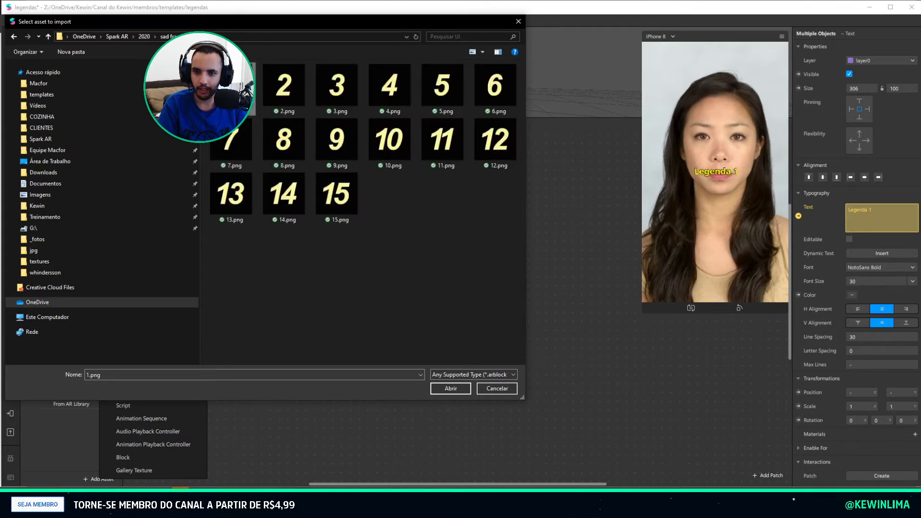
pyautogui.keyDown('shift'); pyautogui.click(336, 195); pyautogui.keyUp('shift')
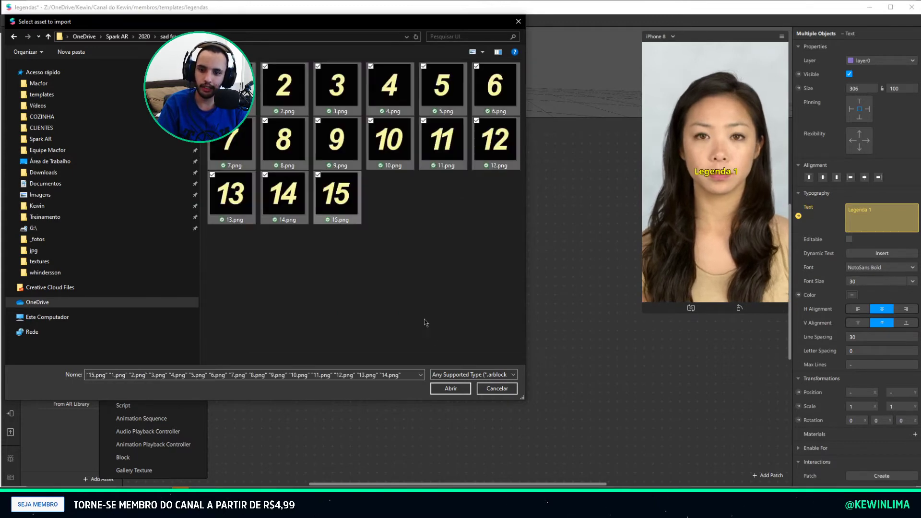
pyautogui.click(451, 388)
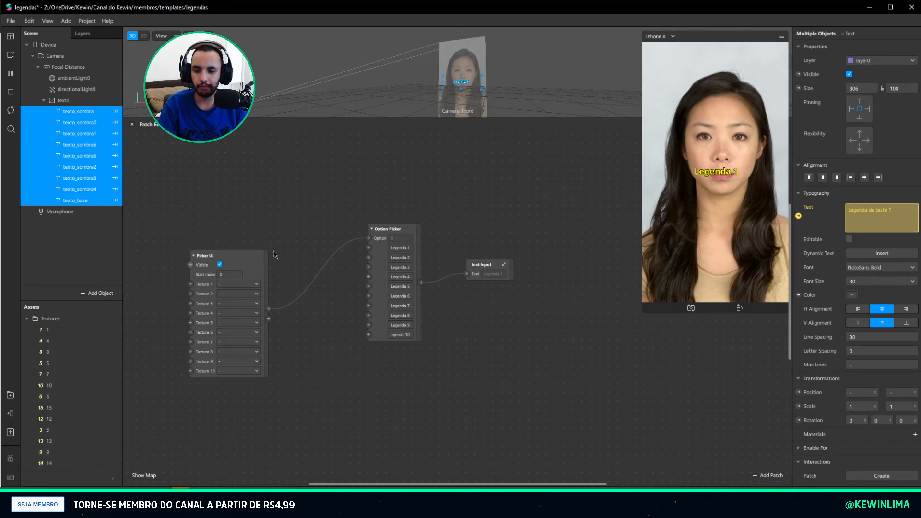
# Enable No compression for all the imported number textures at once
pyautogui.click(52, 335)
pyautogui.scroll(-1, 75, 442)
pyautogui.keyDown('shift'); pyautogui.click(73, 462); pyautogui.keyUp('shift')
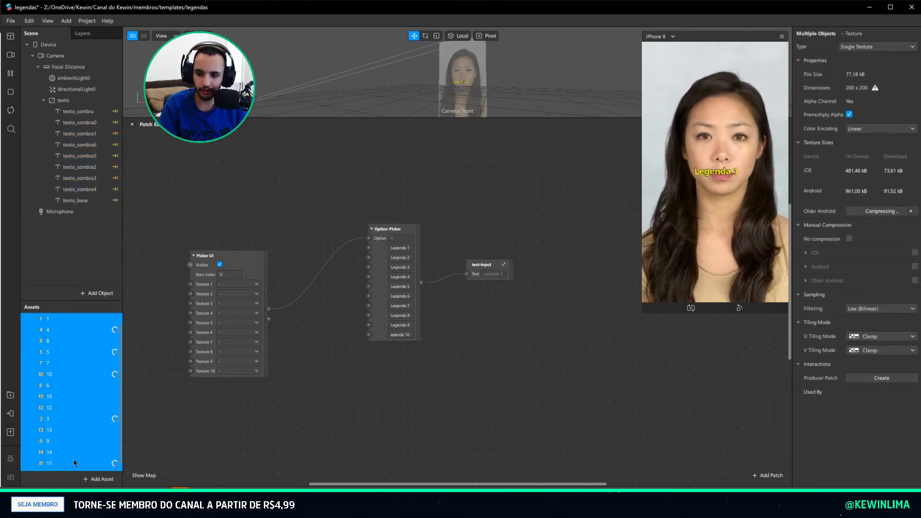
pyautogui.click(849, 238)
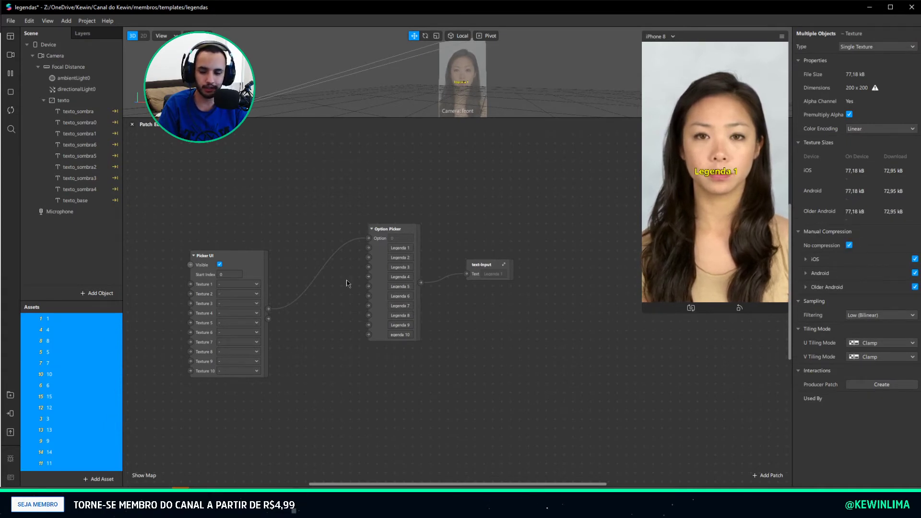
# Assign the number textures 1 to 5 to the Picker UI's Texture 1 to Texture 5 inputs in order
pyautogui.scroll(1, 95, 403)
pyautogui.click(65, 330)
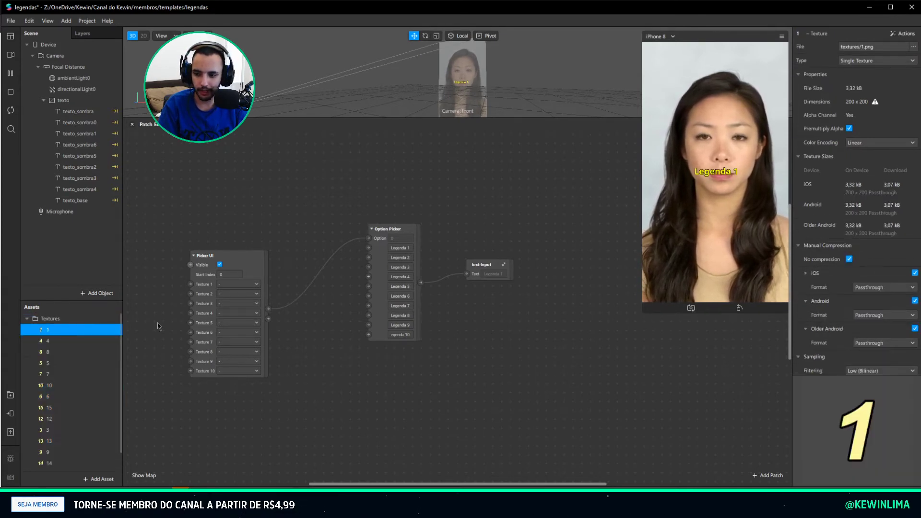
pyautogui.click(235, 284)
pyautogui.click(224, 292)
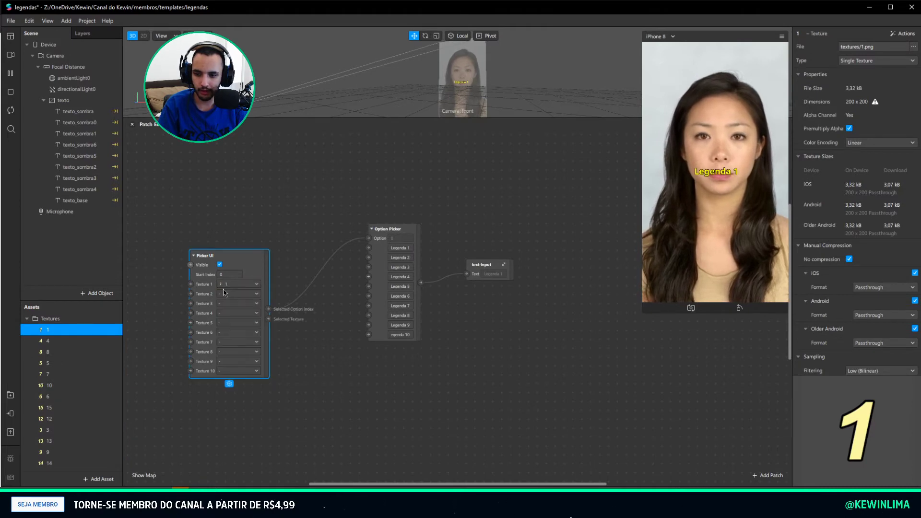
pyautogui.click(224, 294)
pyautogui.click(229, 428)
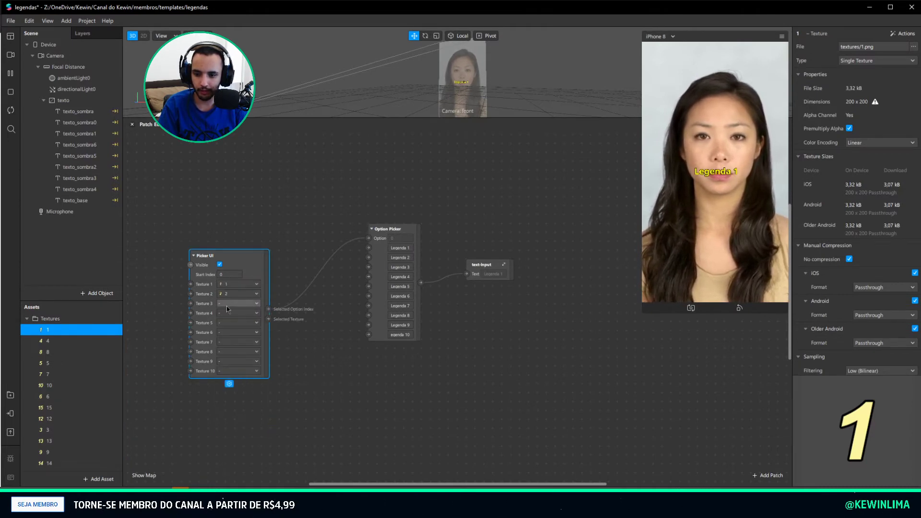
pyautogui.click(227, 306)
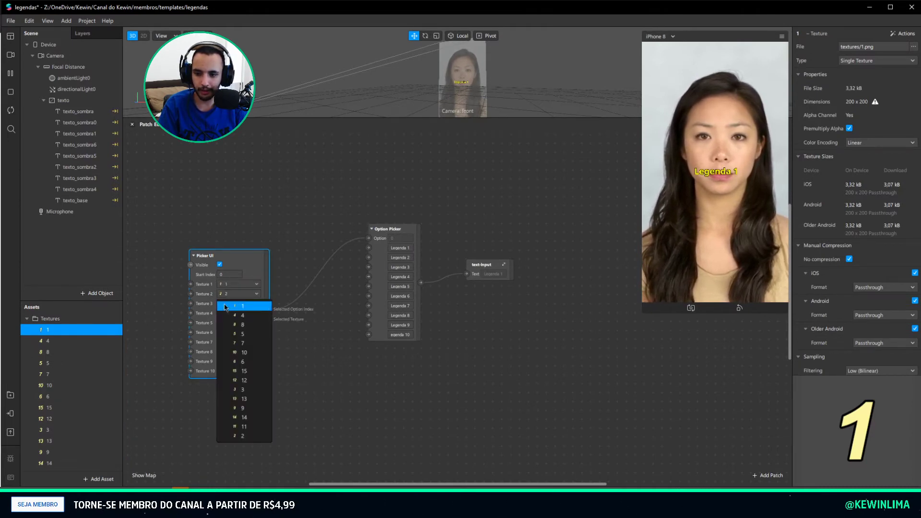
pyautogui.click(243, 391)
pyautogui.click(229, 312)
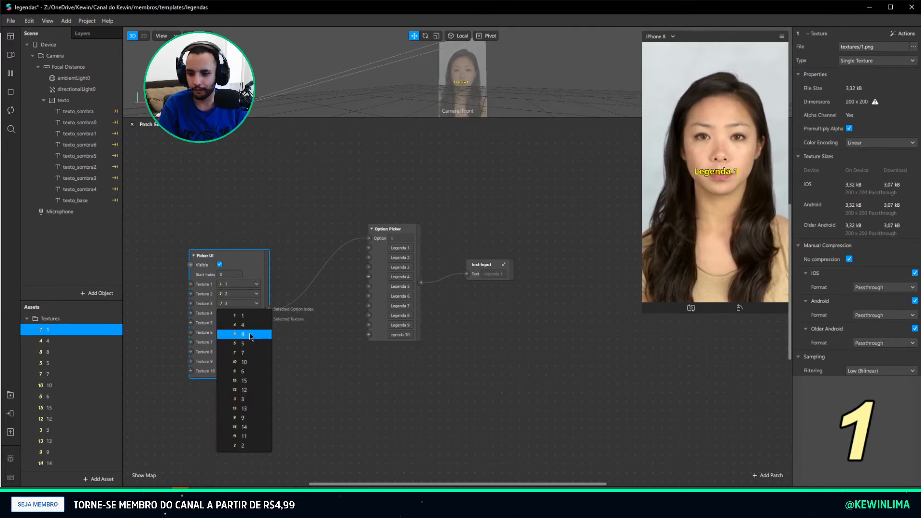
pyautogui.click(242, 324)
pyautogui.click(230, 323)
pyautogui.click(242, 353)
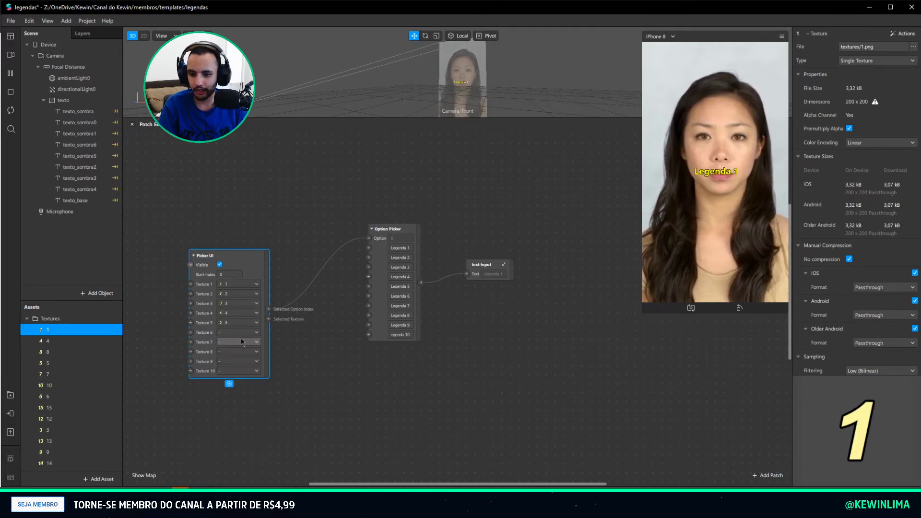
# Assign the number textures 6 to 10 to the Picker UI's Texture 6 to Texture 10 inputs in order
pyautogui.click(230, 332)
pyautogui.click(243, 389)
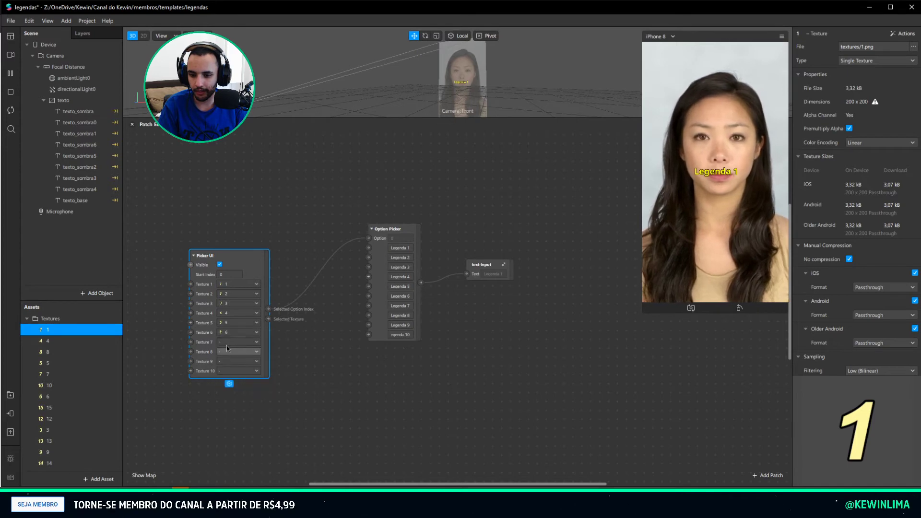
pyautogui.click(229, 341)
pyautogui.click(242, 388)
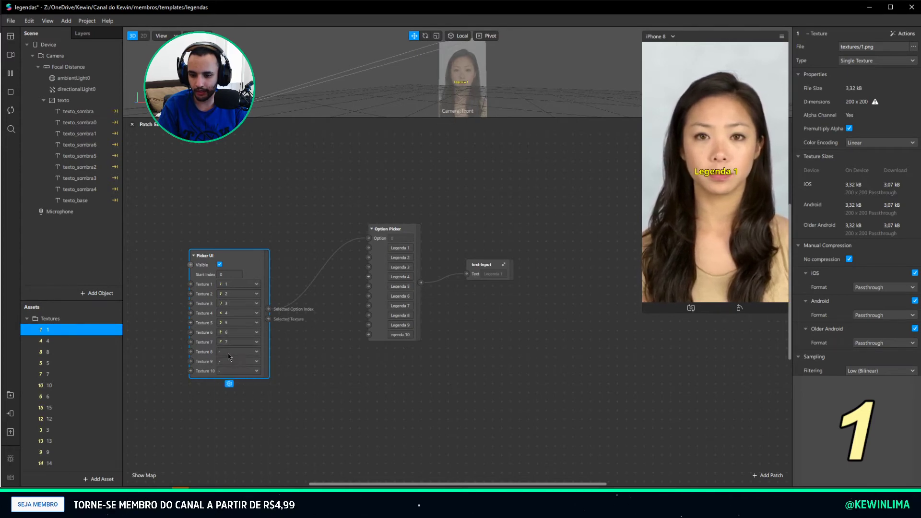
pyautogui.click(229, 353)
pyautogui.click(251, 379)
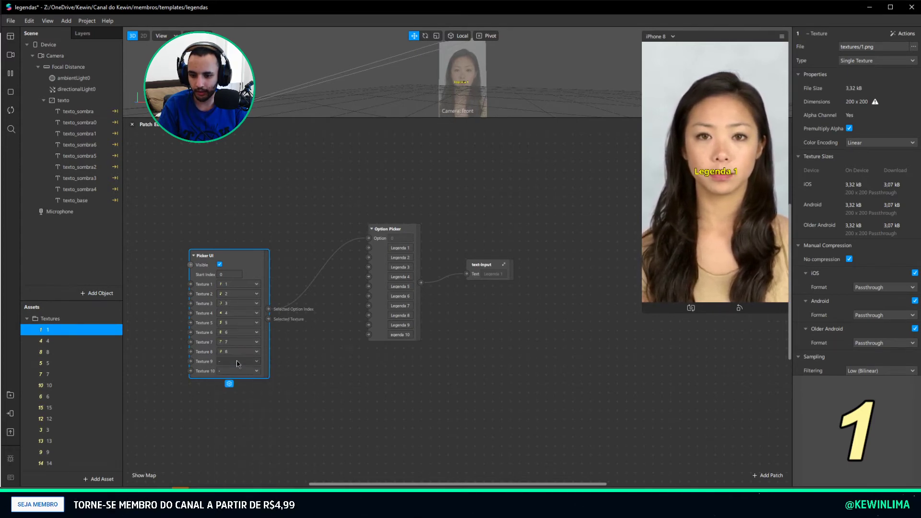
pyautogui.click(238, 362)
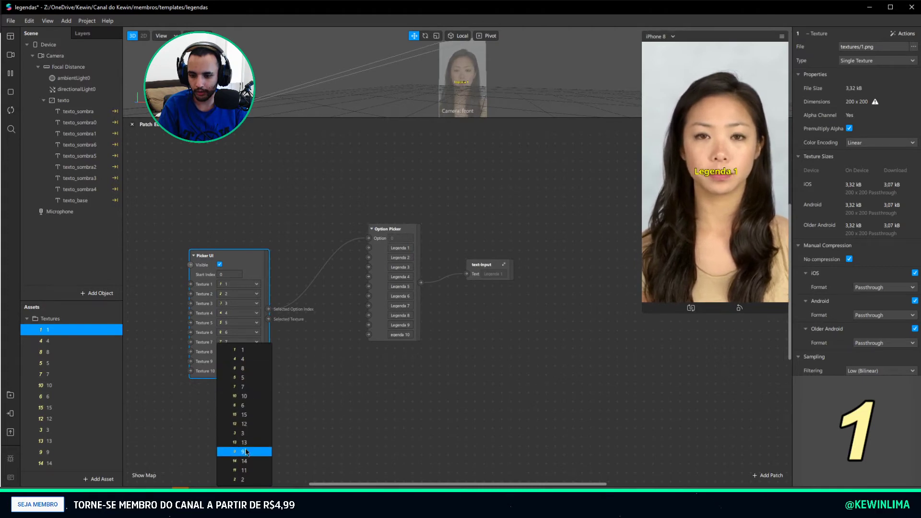
pyautogui.click(245, 452)
pyautogui.click(237, 371)
pyautogui.click(248, 397)
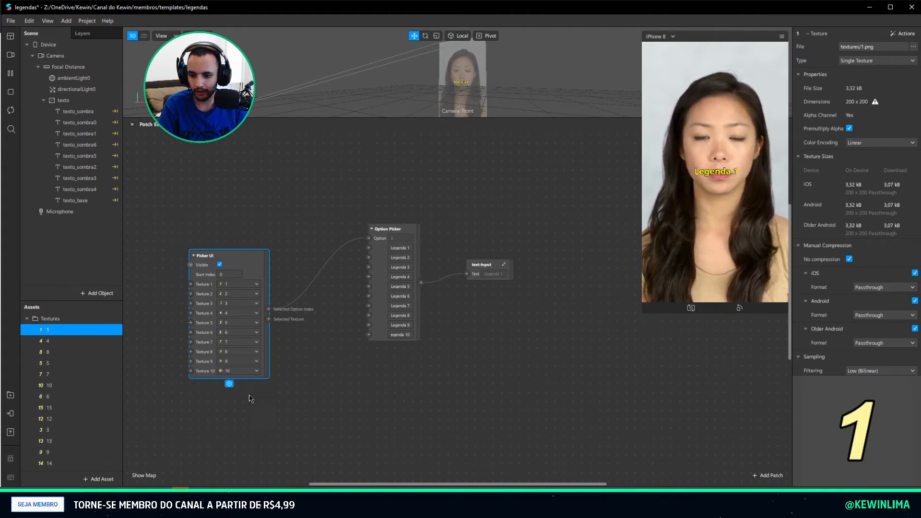
# Restart the preview to test the picker, and arrange the Picker UI, Option Picker and text-input patches closer together
pyautogui.moveTo(253, 272); pyautogui.dragTo(271, 263)
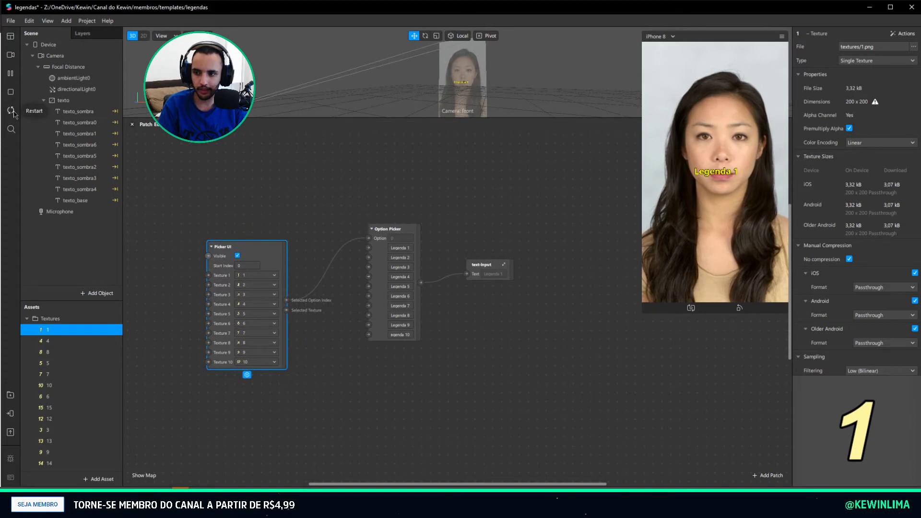
pyautogui.click(12, 110)
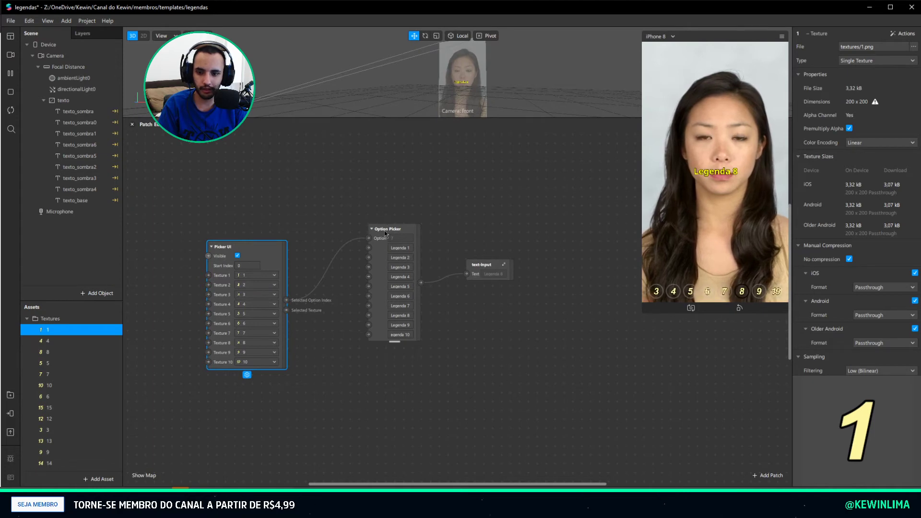
pyautogui.moveTo(378, 235); pyautogui.dragTo(333, 253)
pyautogui.moveTo(469, 266); pyautogui.dragTo(407, 296)
pyautogui.click(487, 245)
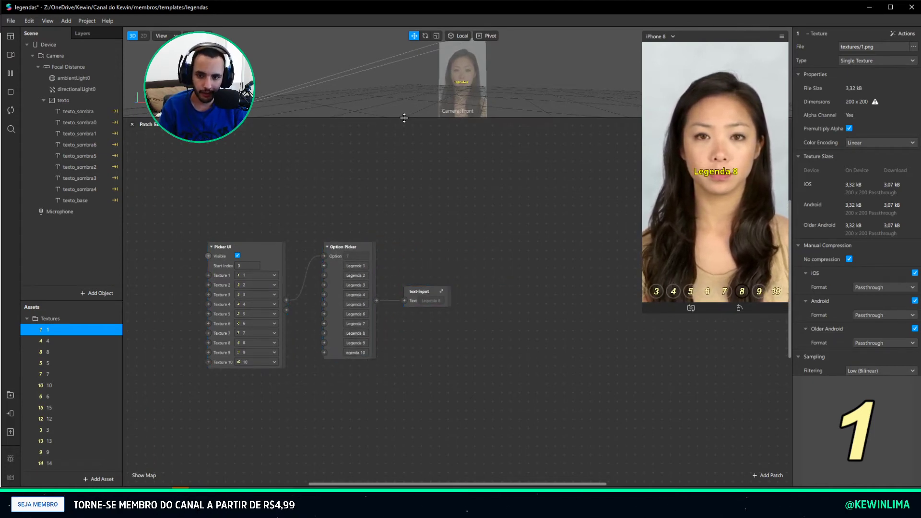
# Enlarge the 3D viewport, collapse the texto canvas and set its mode to World space
pyautogui.moveTo(403, 119); pyautogui.dragTo(411, 401)
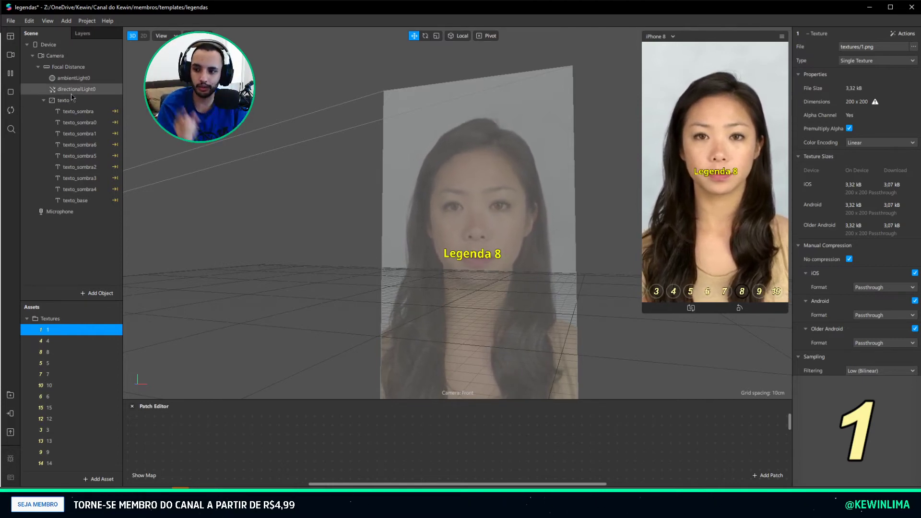
pyautogui.click(43, 100)
pyautogui.click(55, 100)
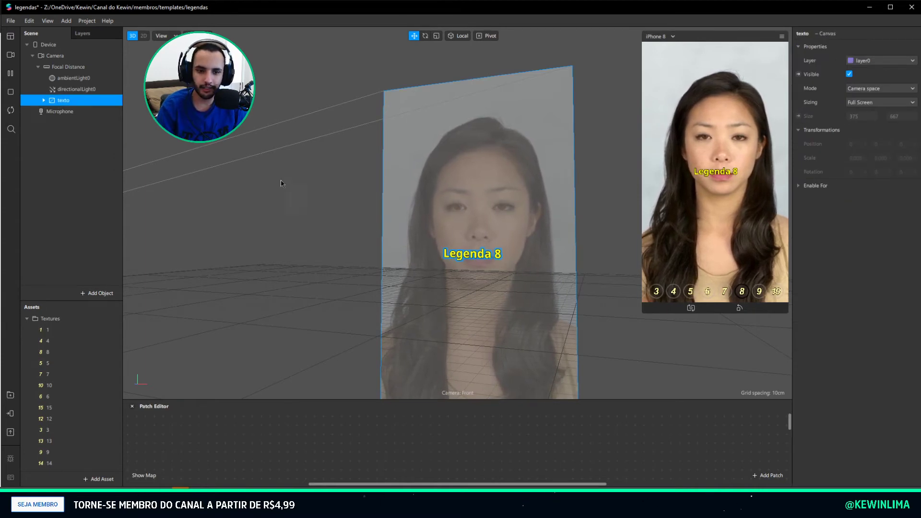
pyautogui.moveTo(282, 183); pyautogui.dragTo(305, 99)
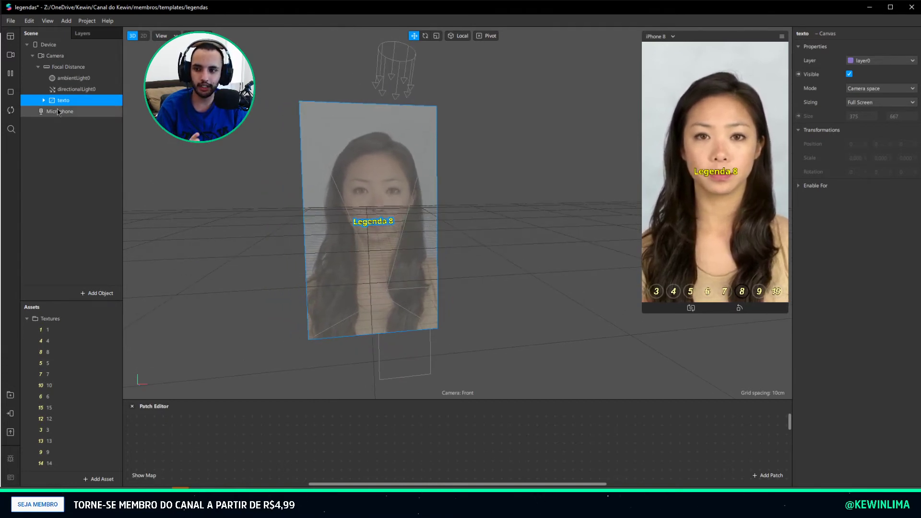
pyautogui.click(866, 88)
pyautogui.click(866, 99)
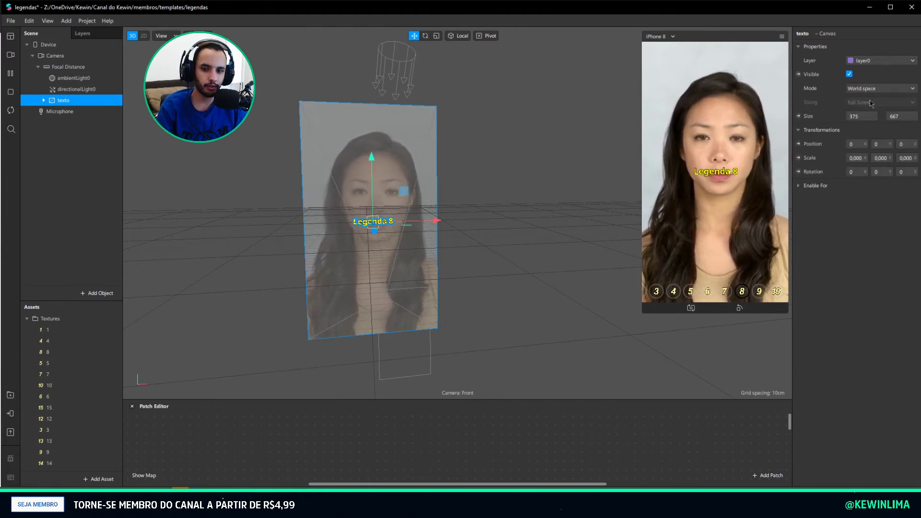
# Try moving the texto canvas along its depth axis toward the camera, and undo the move
pyautogui.moveTo(499, 130); pyautogui.dragTo(442, 179, button='right')
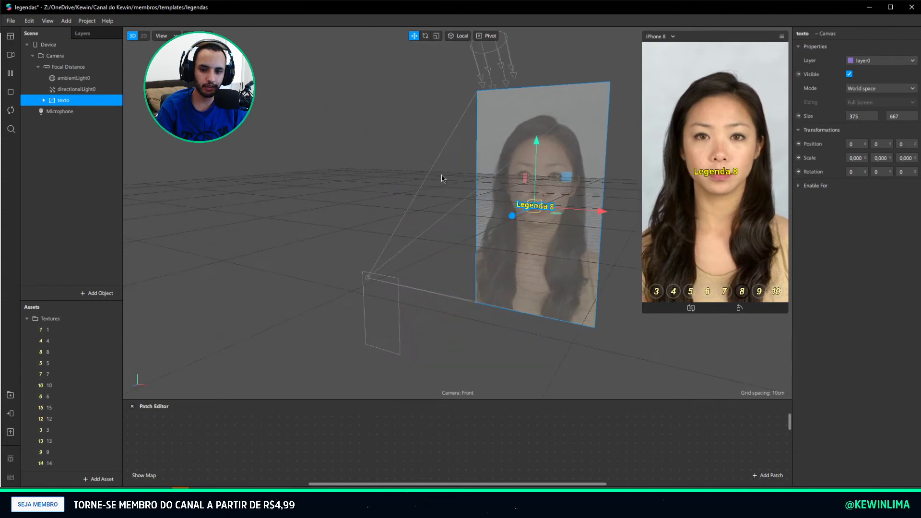
pyautogui.moveTo(512, 216); pyautogui.dragTo(411, 259)
pyautogui.hotkey('ctrl', 'z')
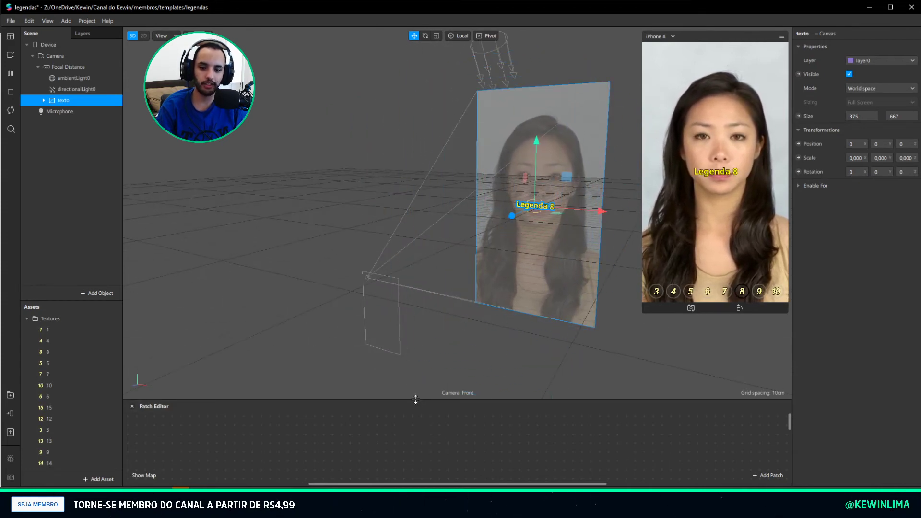
# Enlarge the Patch Editor again, add a Face Tracker to the scene and nest the texto canvas inside it
pyautogui.moveTo(416, 400); pyautogui.dragTo(411, 125)
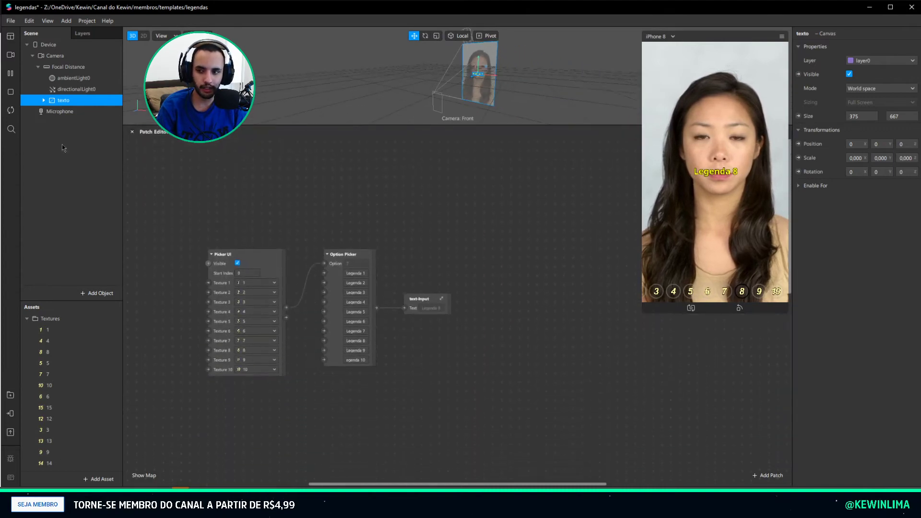
pyautogui.rightClick(59, 154)
pyautogui.moveTo(72, 160)
pyautogui.click(153, 156)
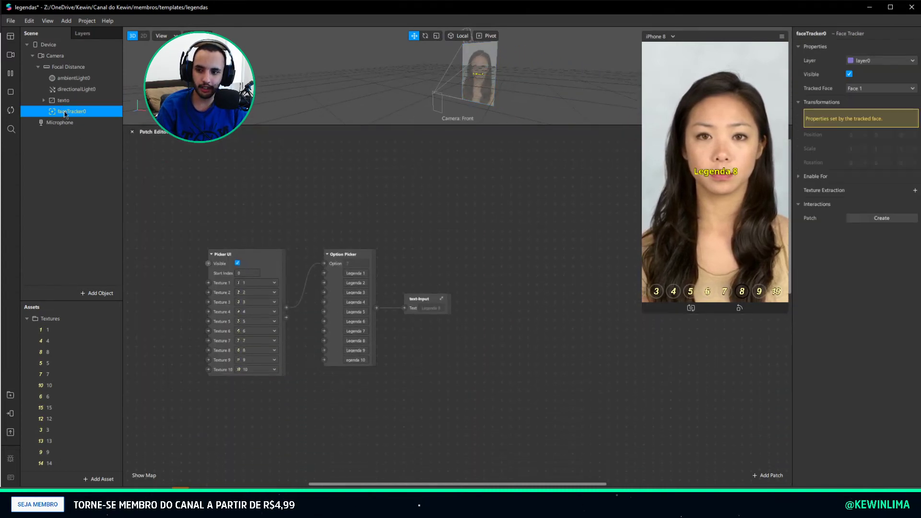
pyautogui.moveTo(59, 100); pyautogui.dragTo(70, 111)
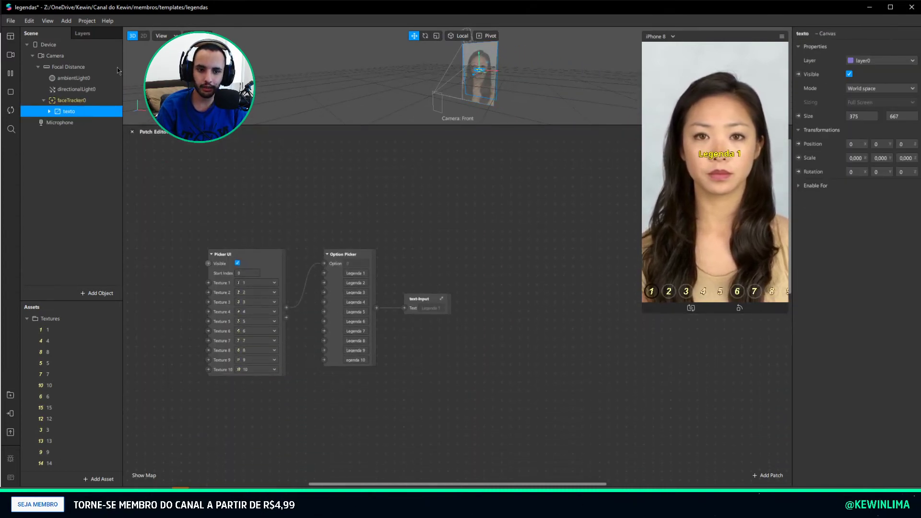
# Switch the preview to the real-time simulation video of the man wearing glasses
pyautogui.click(10, 55)
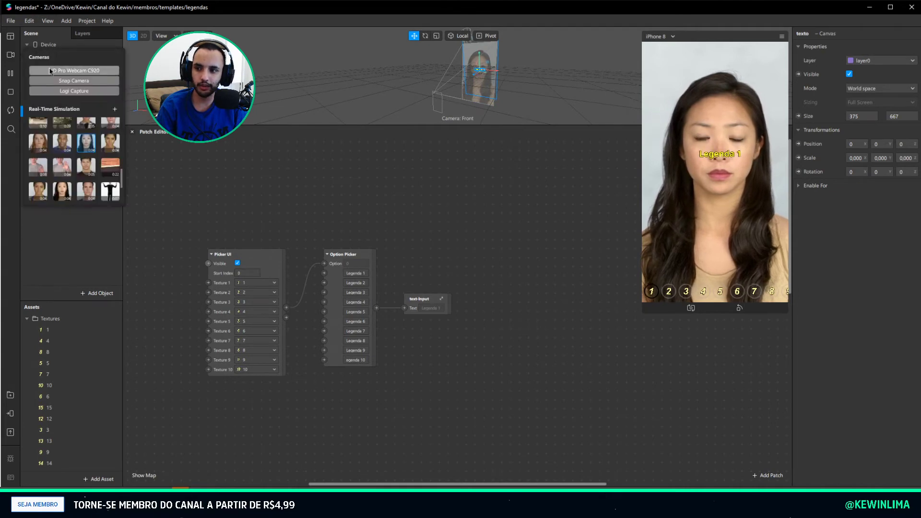
pyautogui.scroll(5, 85, 145)
pyautogui.click(86, 151)
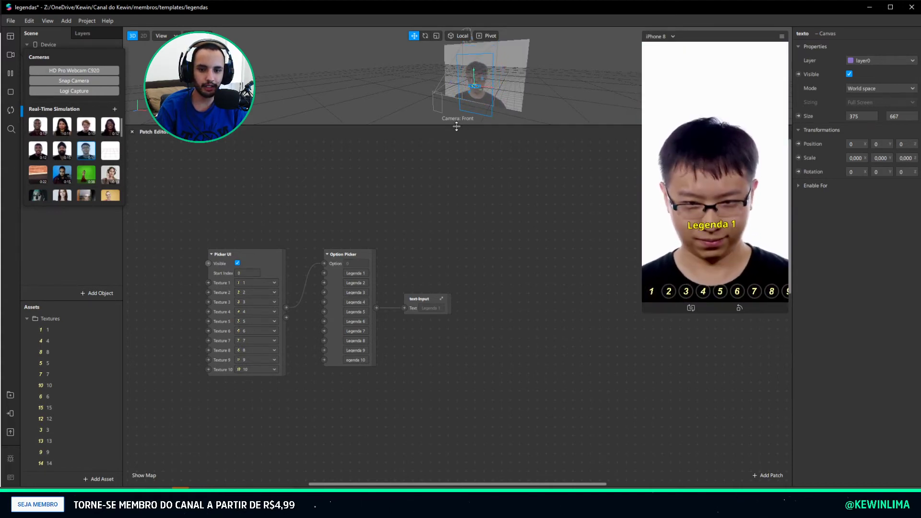
# Move the texto canvas out of the face tracker so it sits directly under Focal Distance, and enlarge the Patch Editor again
pyautogui.moveTo(452, 126); pyautogui.dragTo(424, 396)
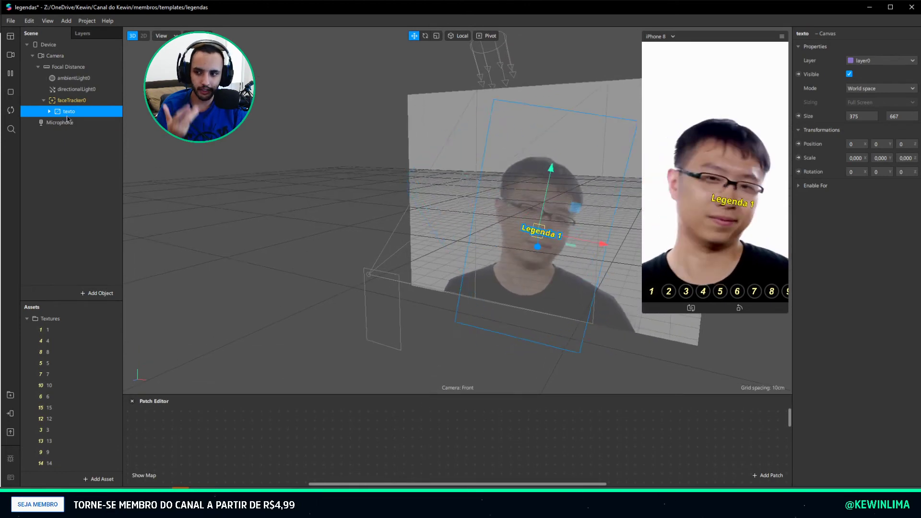
pyautogui.moveTo(69, 112); pyautogui.dragTo(70, 93)
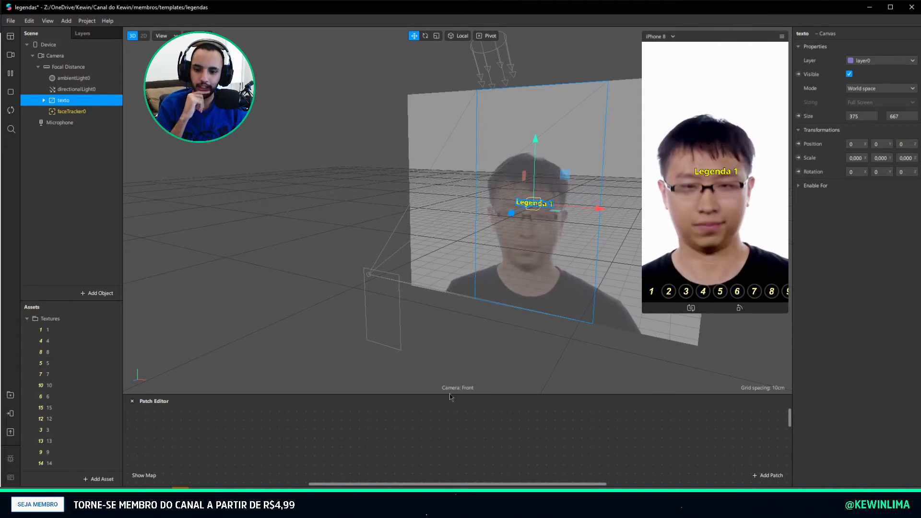
pyautogui.moveTo(448, 394); pyautogui.dragTo(425, 185)
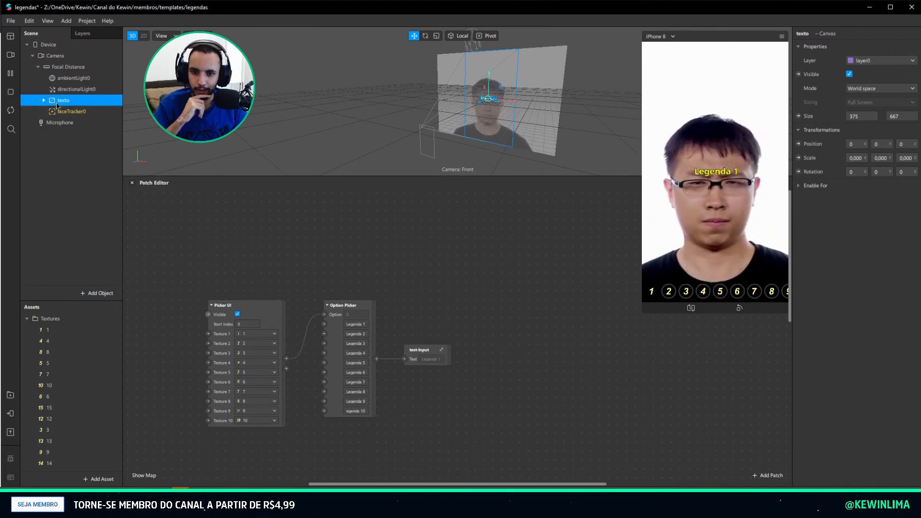
# Add the face tracker's patches to the Patch Editor and place them beside the text-input patch
pyautogui.click(71, 112)
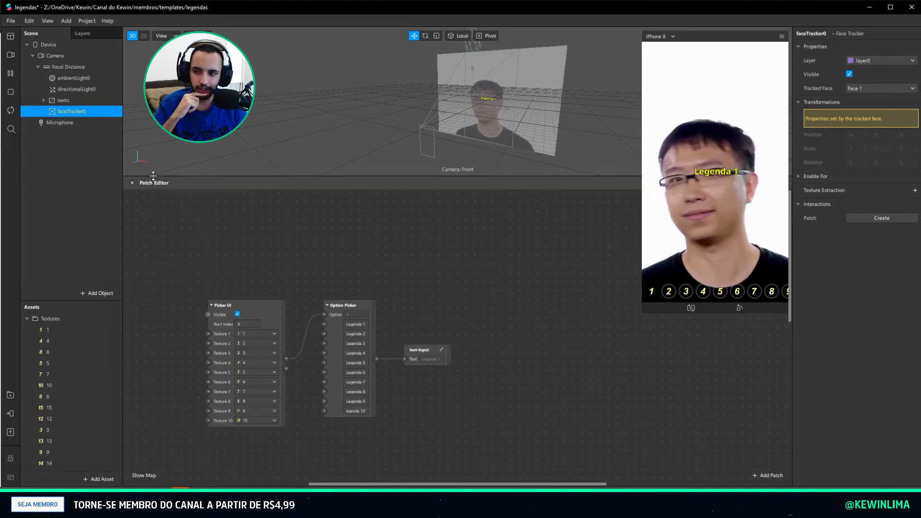
pyautogui.moveTo(90, 116); pyautogui.dragTo(546, 292)
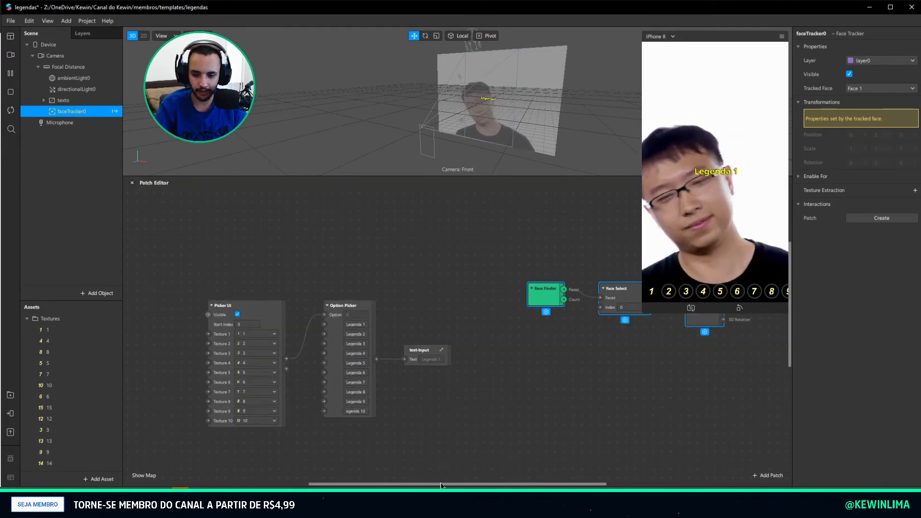
pyautogui.moveTo(437, 483); pyautogui.dragTo(556, 483)
pyautogui.moveTo(483, 398); pyautogui.dragTo(285, 343)
pyautogui.click(457, 409)
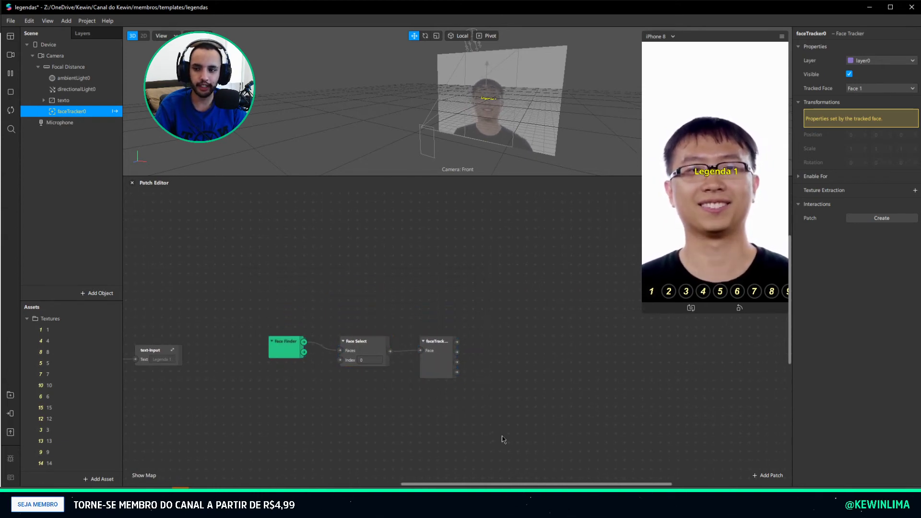
# Create a Position patch for the texto canvas and connect the face tracker's 3D Position output to it
pyautogui.click(454, 368)
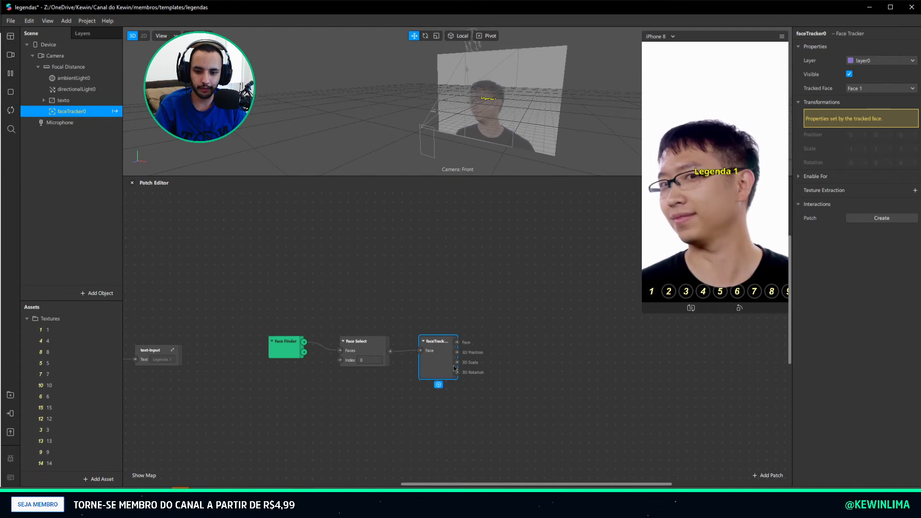
pyautogui.click(448, 353)
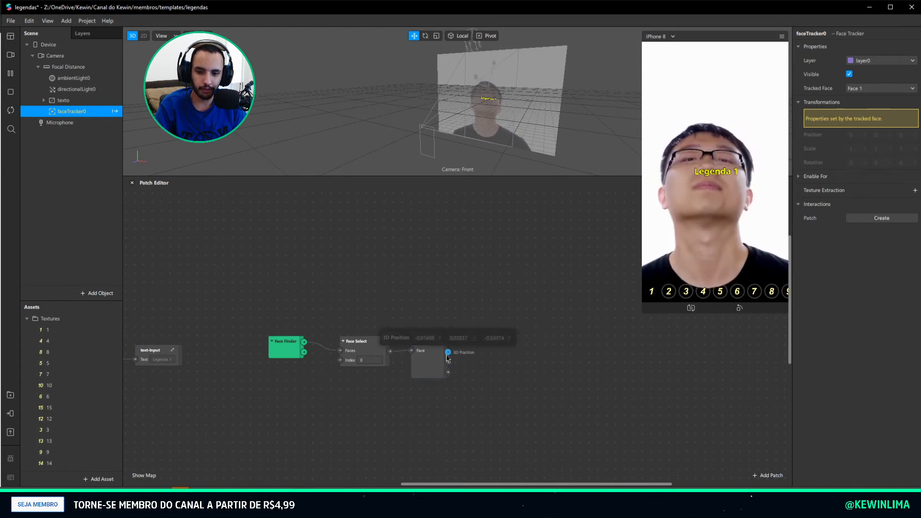
pyautogui.click(416, 360)
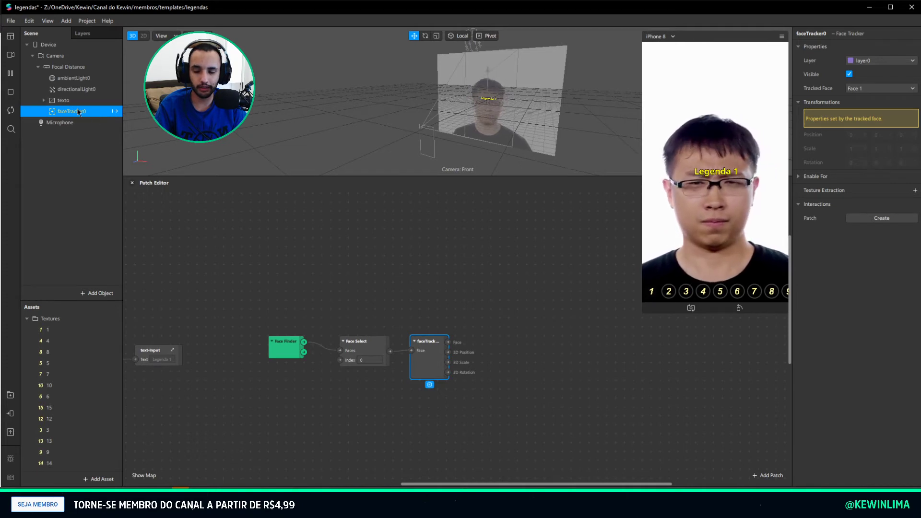
pyautogui.click(448, 354)
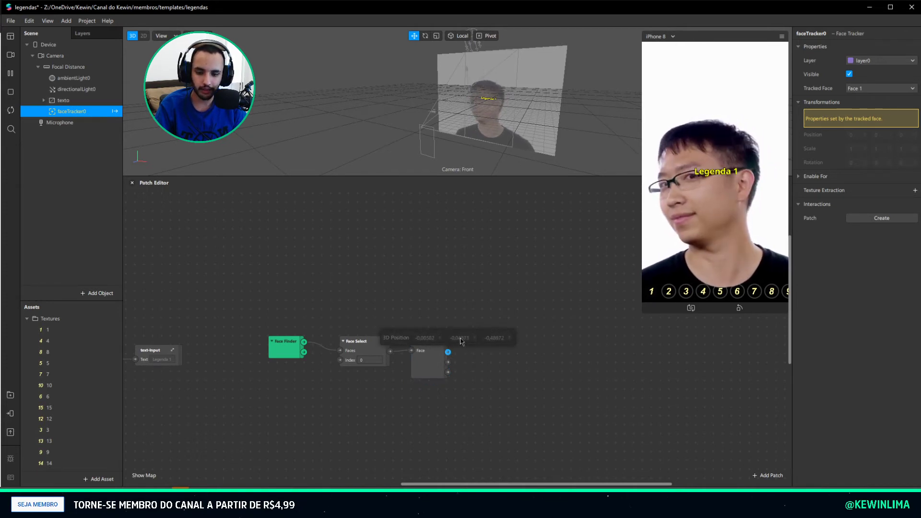
pyautogui.click(67, 100)
pyautogui.click(799, 144)
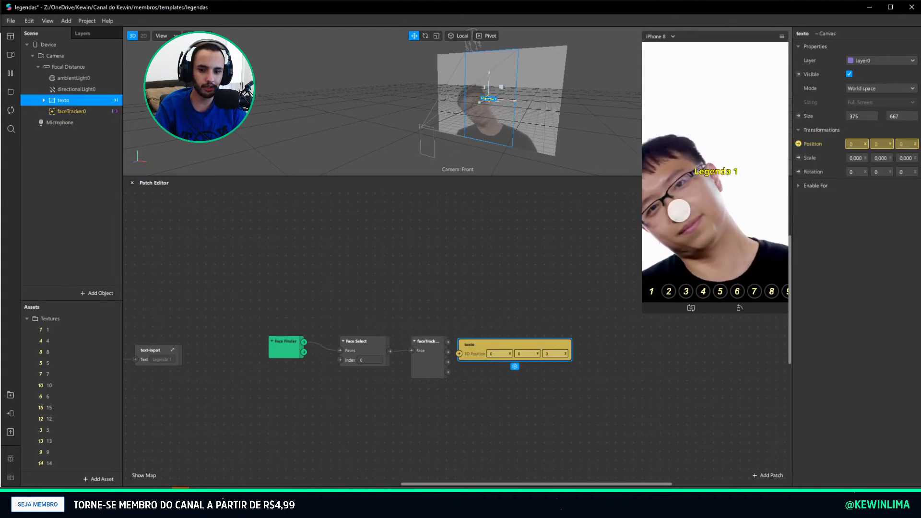
pyautogui.moveTo(528, 351); pyautogui.dragTo(604, 347)
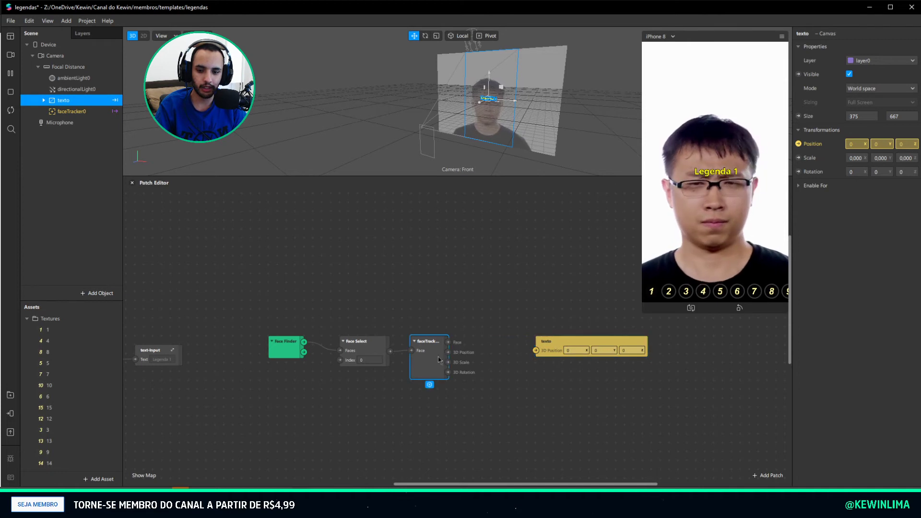
pyautogui.moveTo(448, 352); pyautogui.dragTo(538, 353)
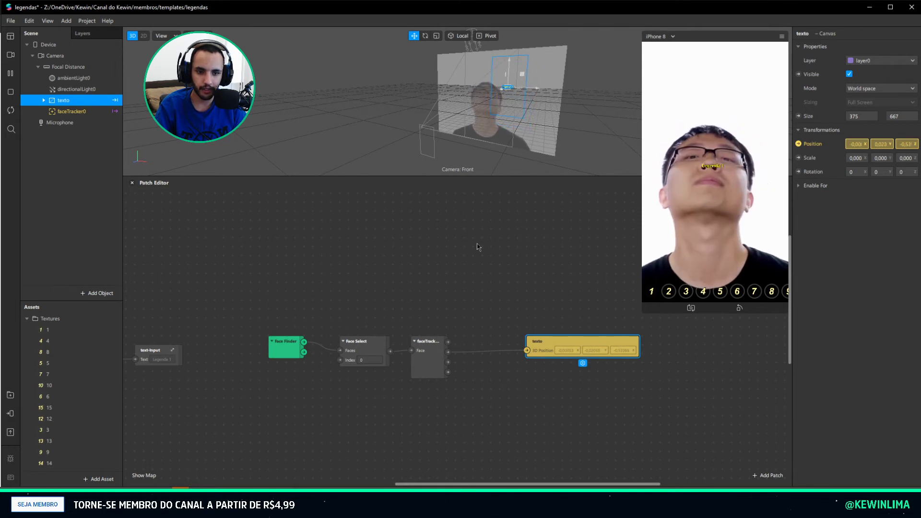
pyautogui.moveTo(544, 352); pyautogui.dragTo(528, 342)
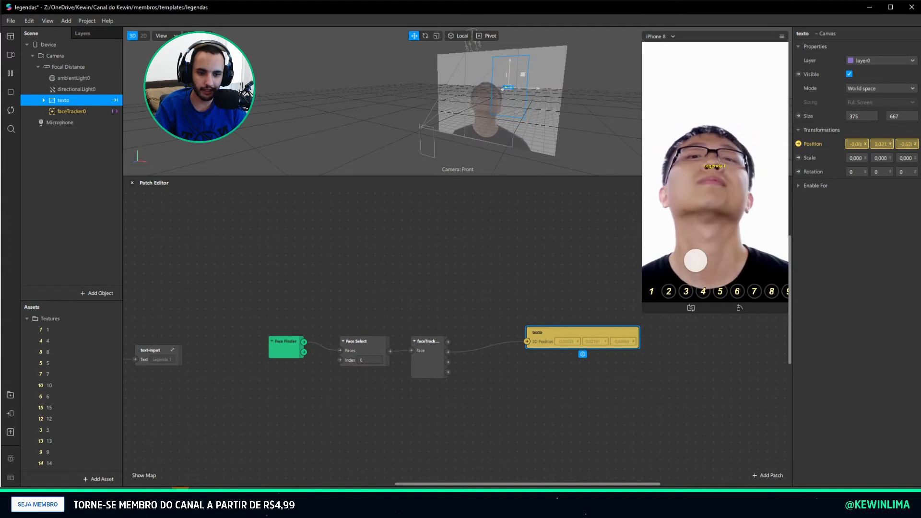
# Insert an Add patch of type Vector 3 between the face tracker's 3D Position and the texto patch, making room for it
pyautogui.moveTo(527, 335); pyautogui.dragTo(599, 345)
pyautogui.click(422, 357)
pyautogui.moveTo(421, 355); pyautogui.dragTo(501, 351)
pyautogui.write('add')
pyautogui.press('Return')
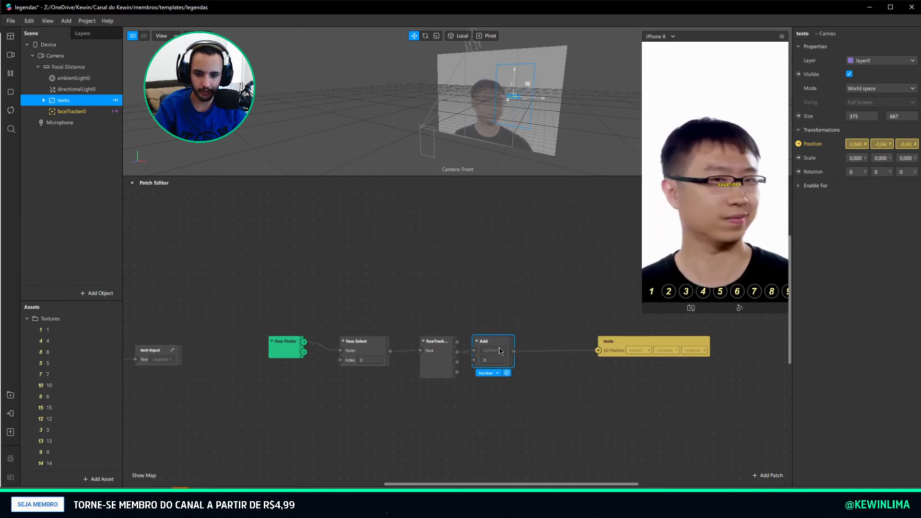
pyautogui.click(491, 373)
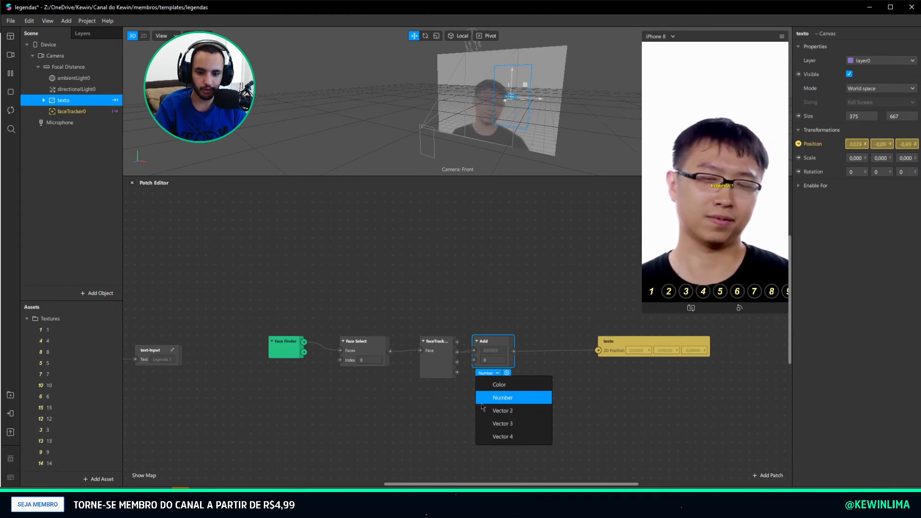
pyautogui.click(494, 423)
pyautogui.moveTo(609, 354); pyautogui.dragTo(626, 354)
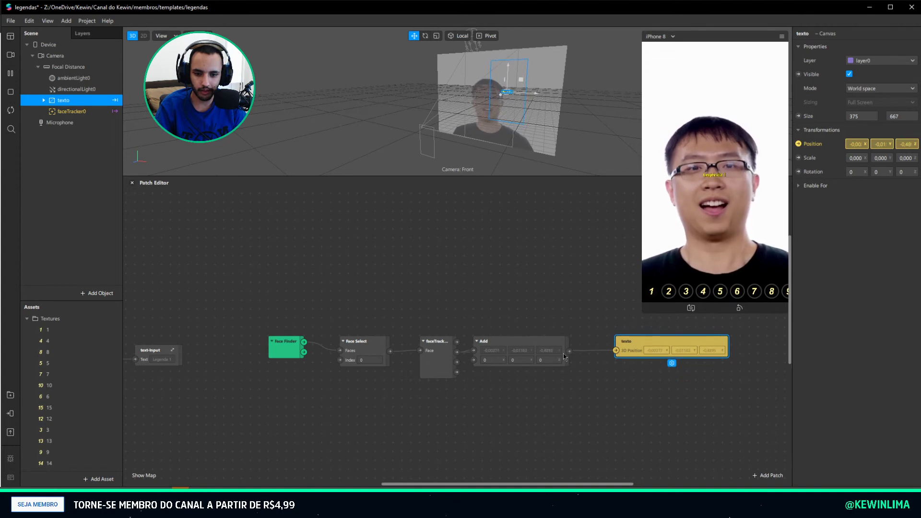
# Offset the caption vertically in the Add patch, trying Y values of 0,1 and -0,1 and settling on -0,2
pyautogui.moveTo(526, 345); pyautogui.dragTo(533, 359)
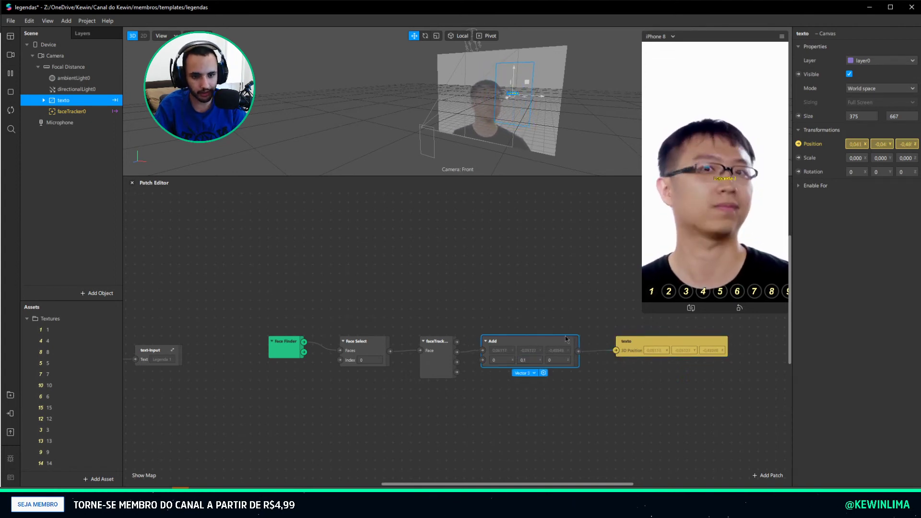
pyautogui.click(527, 360)
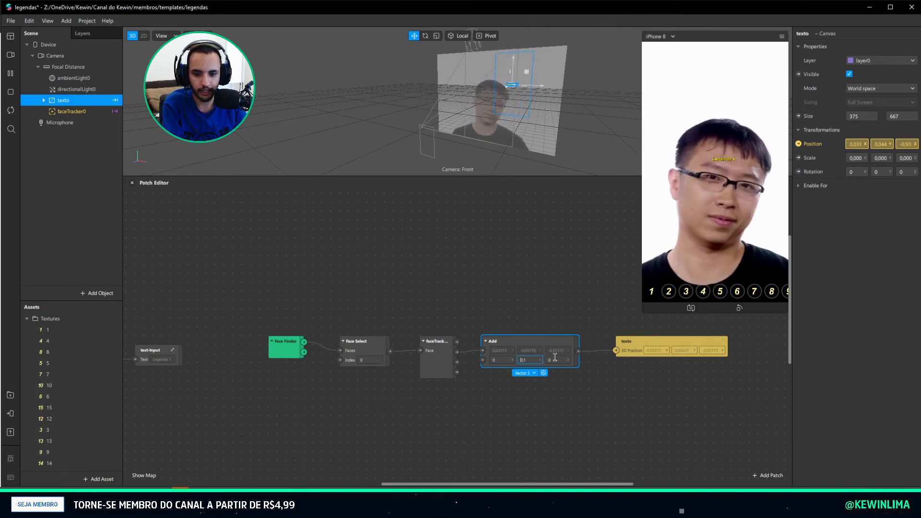
pyautogui.write('-')
pyautogui.press('Return')
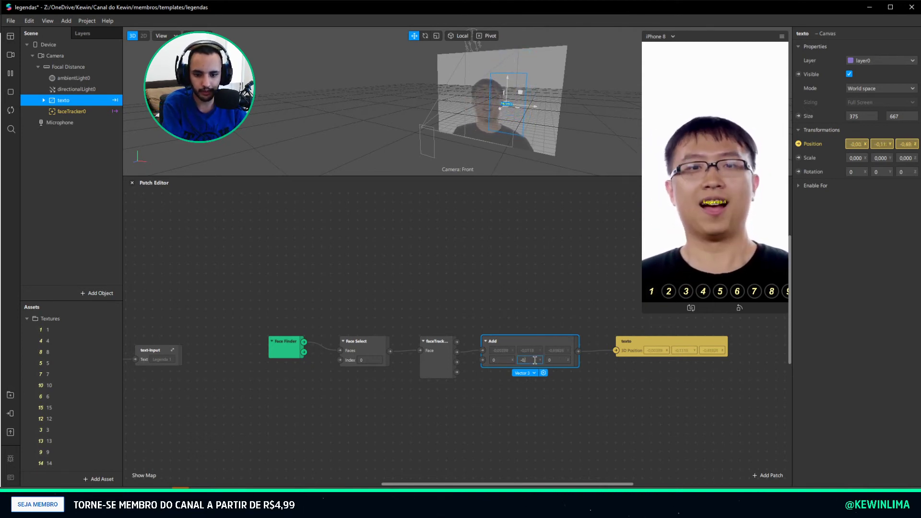
pyautogui.click(534, 360)
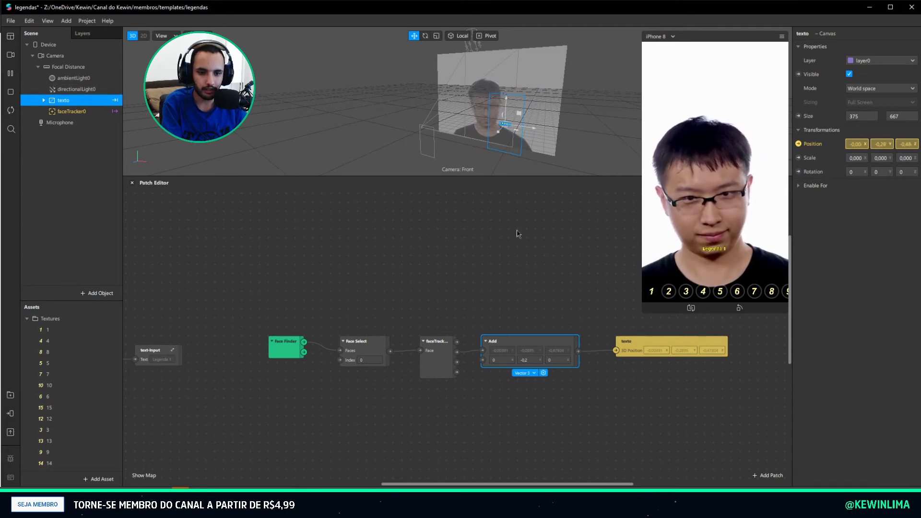
# Scale the texto canvas uniformly, trying 0,002 and settling on 0,0015 for all three axes
pyautogui.moveTo(419, 109); pyautogui.dragTo(378, 136)
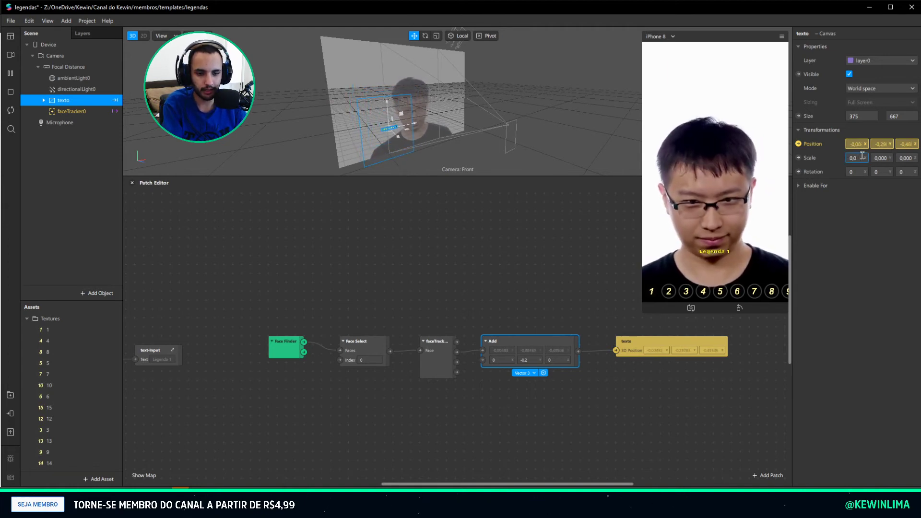
pyautogui.write('1')
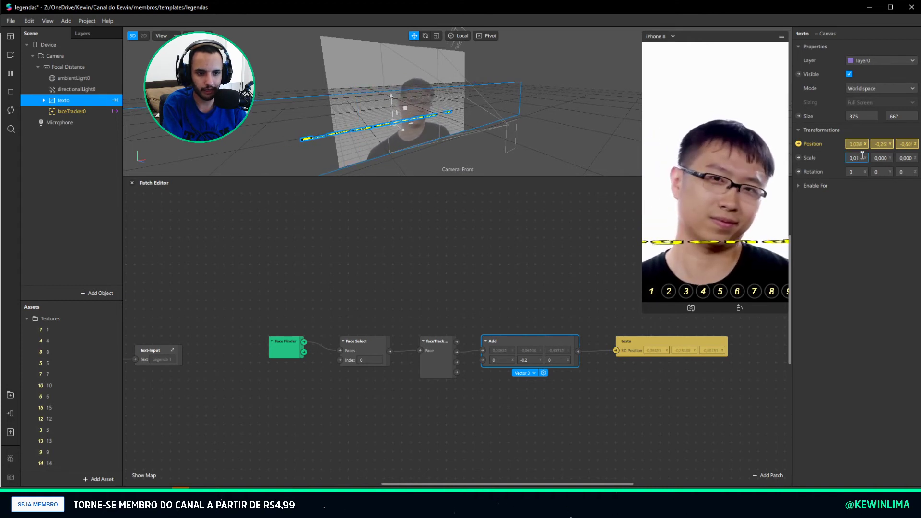
pyautogui.write('05')
pyautogui.press('Return')
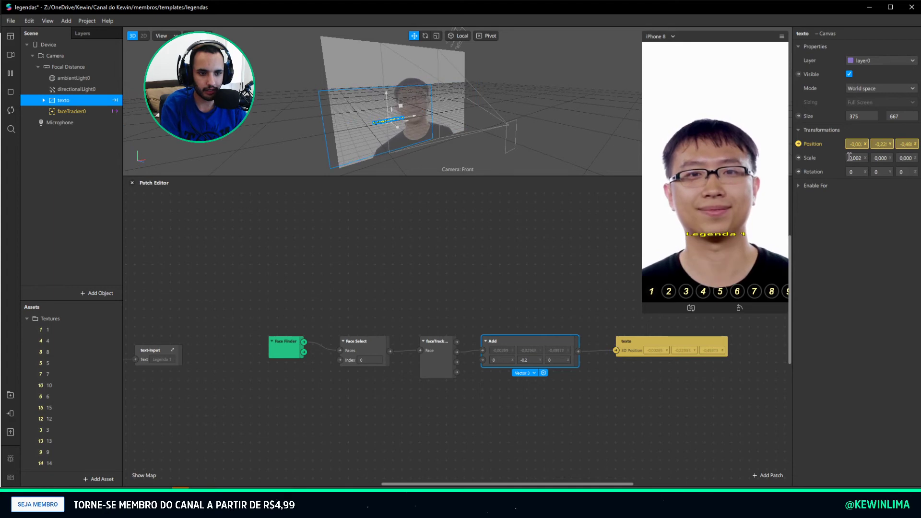
pyautogui.click(849, 157)
pyautogui.click(881, 157)
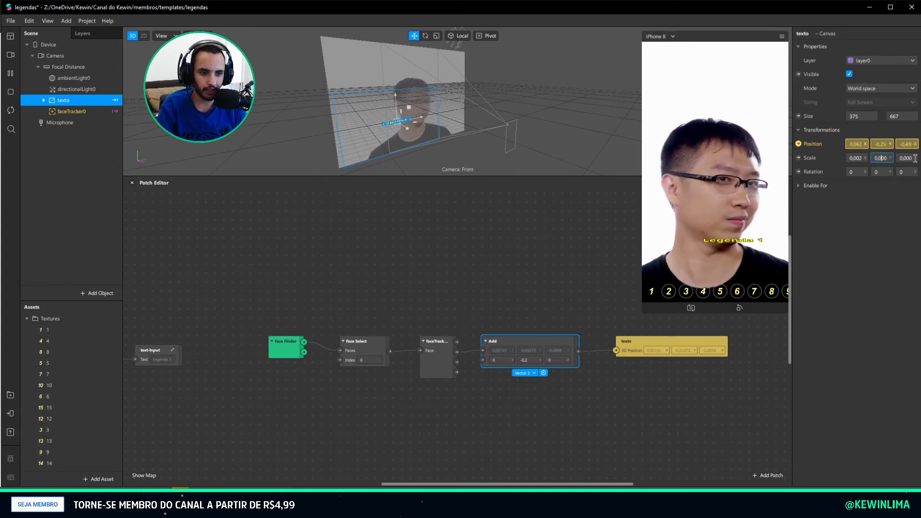
pyautogui.click(906, 158)
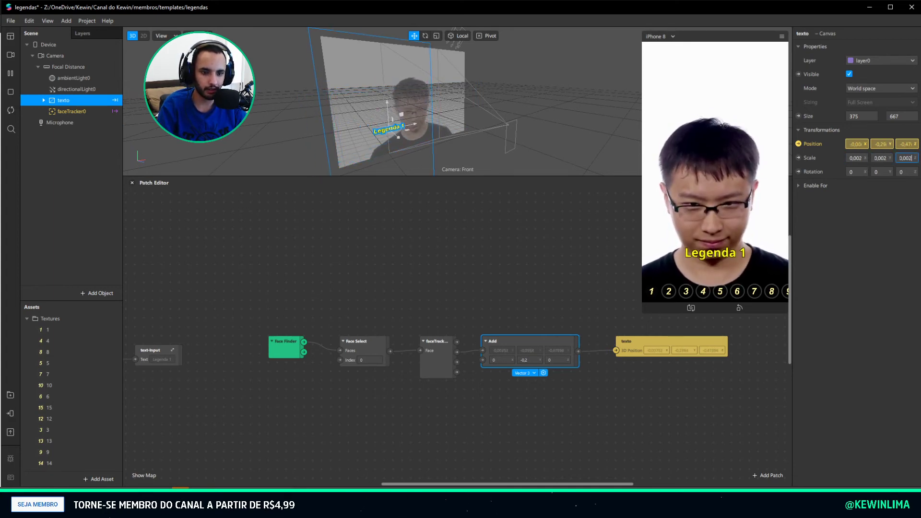
pyautogui.click(859, 158)
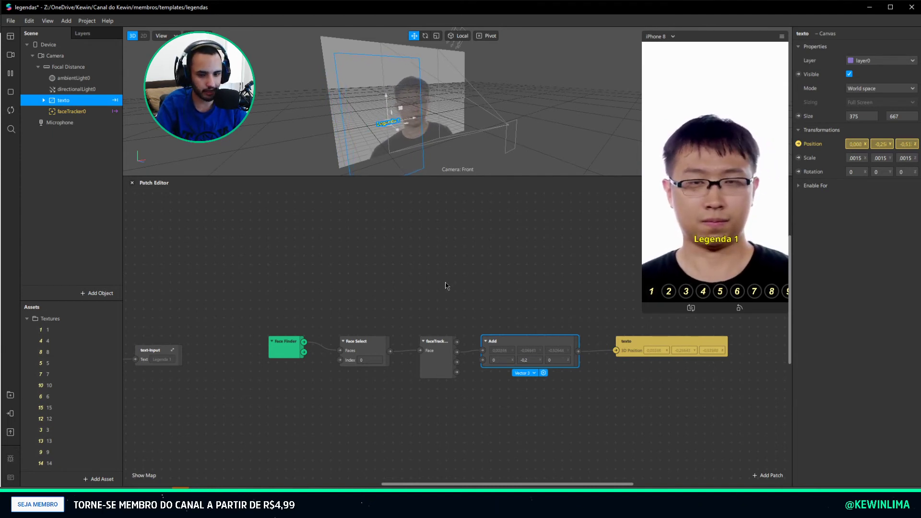
# Lower the caption further by setting the Add patch's Y offset to -0,25 and finally to -0,26
pyautogui.click(538, 262)
pyautogui.click(556, 341)
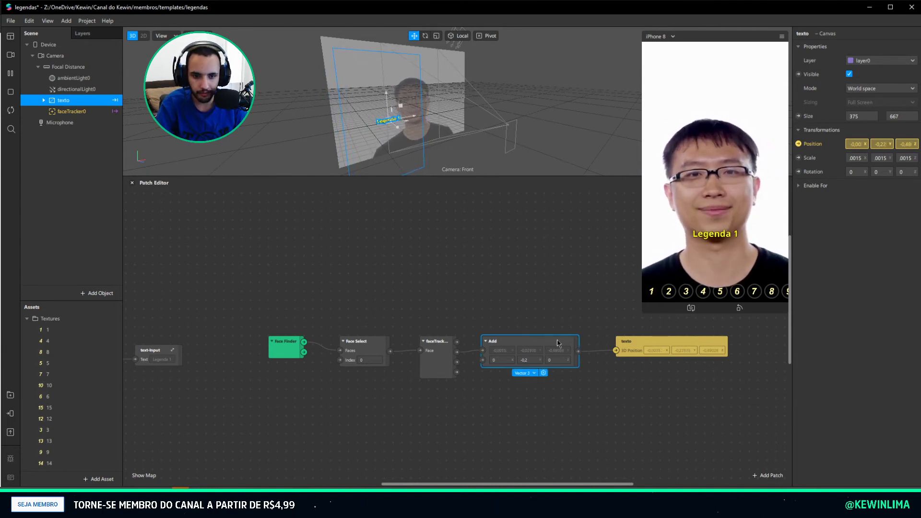
pyautogui.write('5')
pyautogui.press('Return')
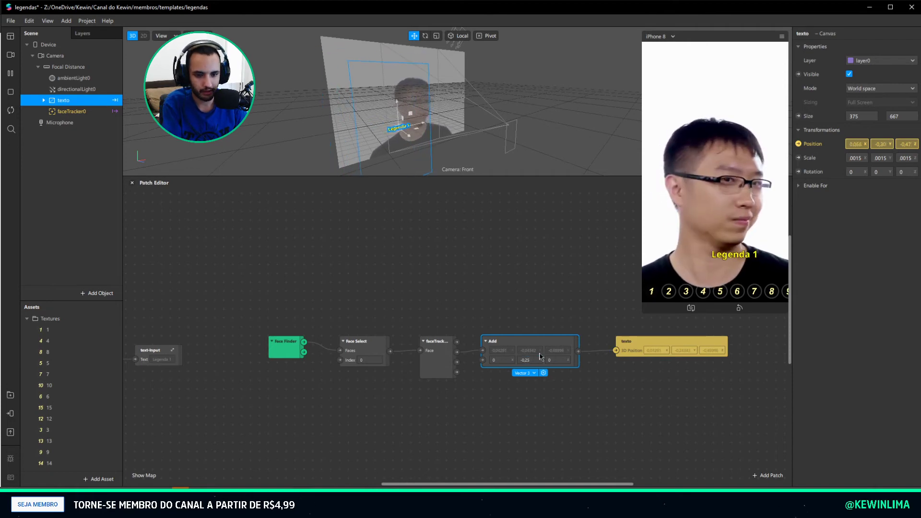
pyautogui.click(533, 359)
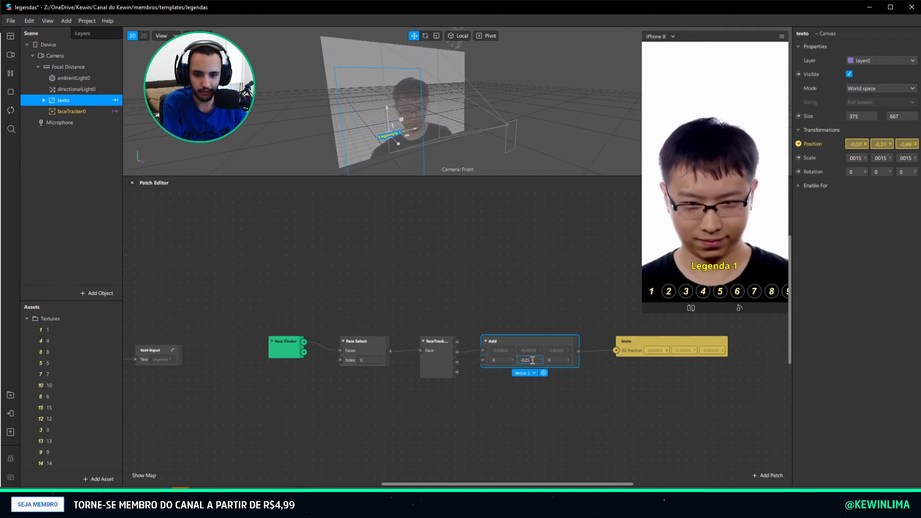
pyautogui.write('6')
pyautogui.press('Return')
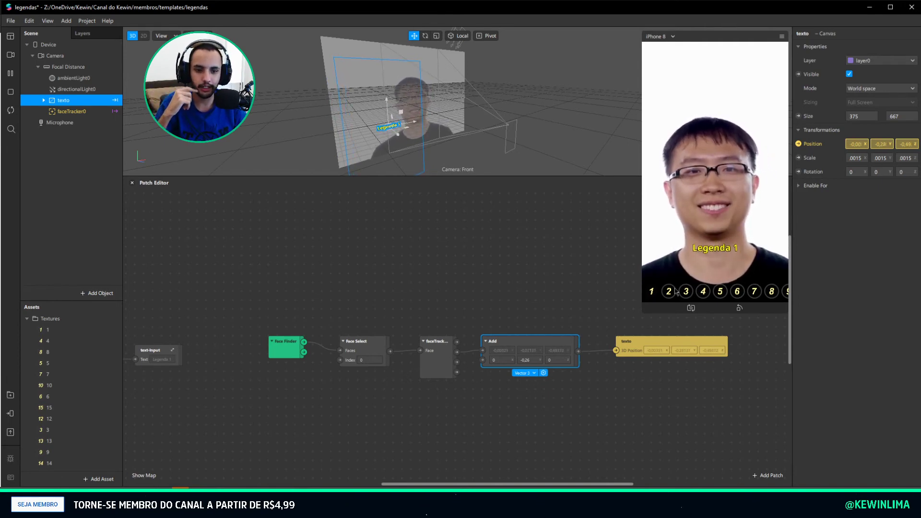
# Test picker icons 3 and 5 in the preview, and even out the spacing of the Add and texto patches
pyautogui.click(692, 292)
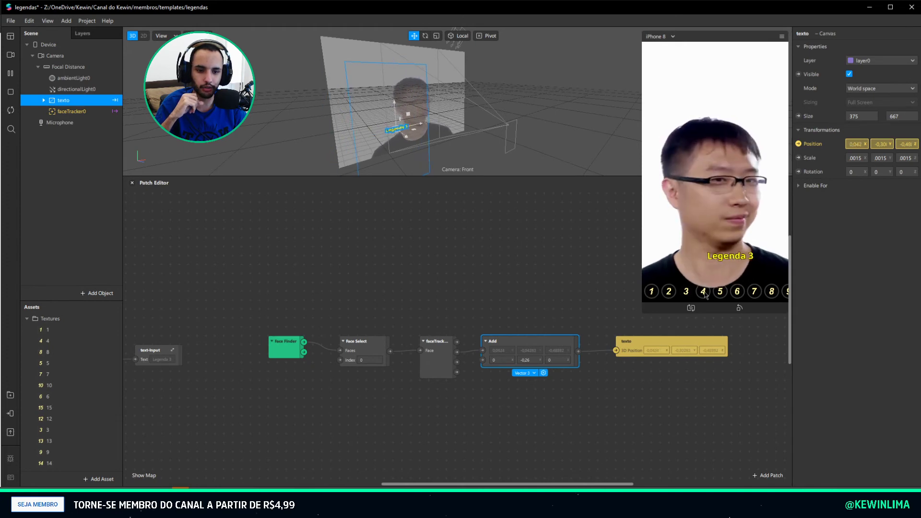
pyautogui.click(704, 292)
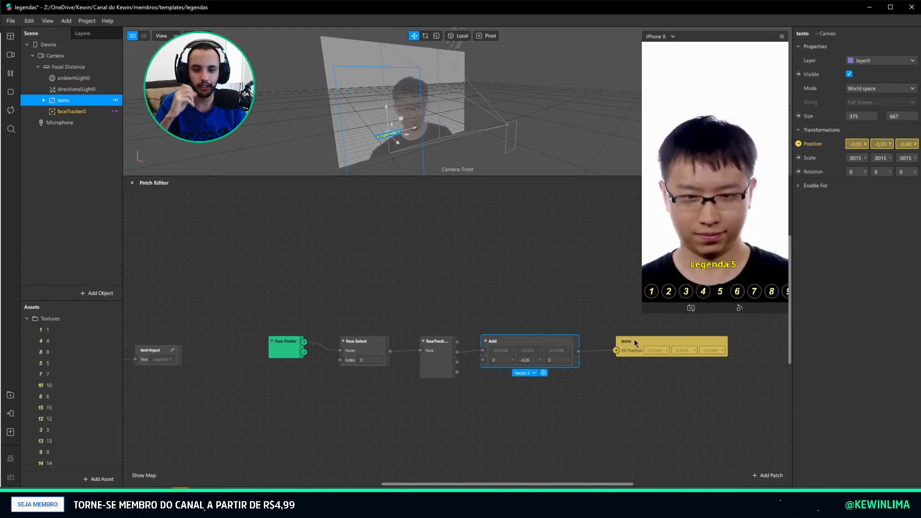
pyautogui.moveTo(546, 342); pyautogui.dragTo(561, 342)
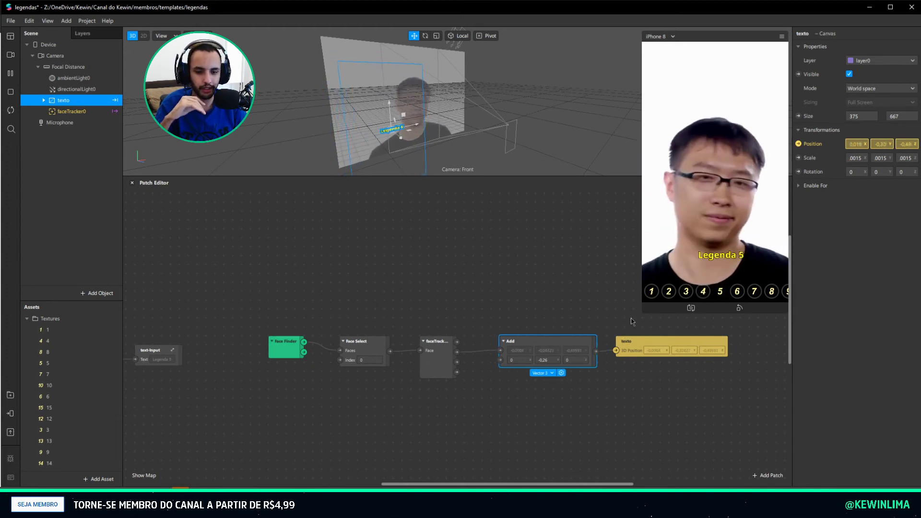
pyautogui.moveTo(631, 319); pyautogui.dragTo(552, 383)
pyautogui.moveTo(551, 342); pyautogui.dragTo(543, 344)
pyautogui.click(675, 397)
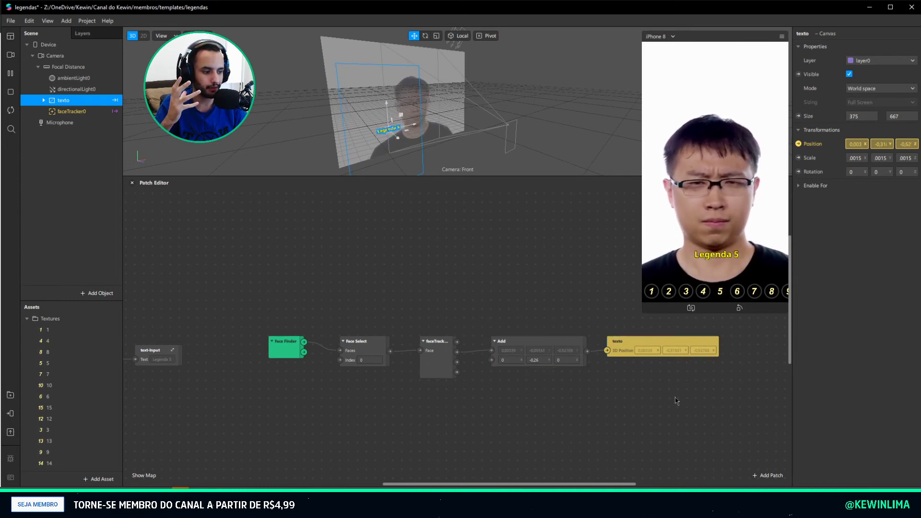
# Make room before the texto patch and add an Exponential Smoothing patch between it and the Add patch
pyautogui.moveTo(626, 350); pyautogui.dragTo(660, 358)
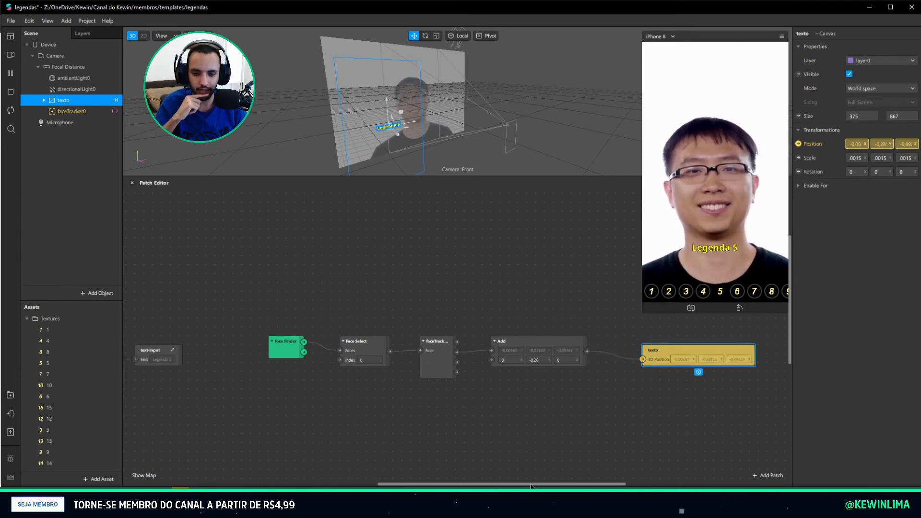
pyautogui.moveTo(530, 486); pyautogui.dragTo(600, 486)
pyautogui.moveTo(437, 349); pyautogui.dragTo(482, 339)
pyautogui.rightClick(406, 277)
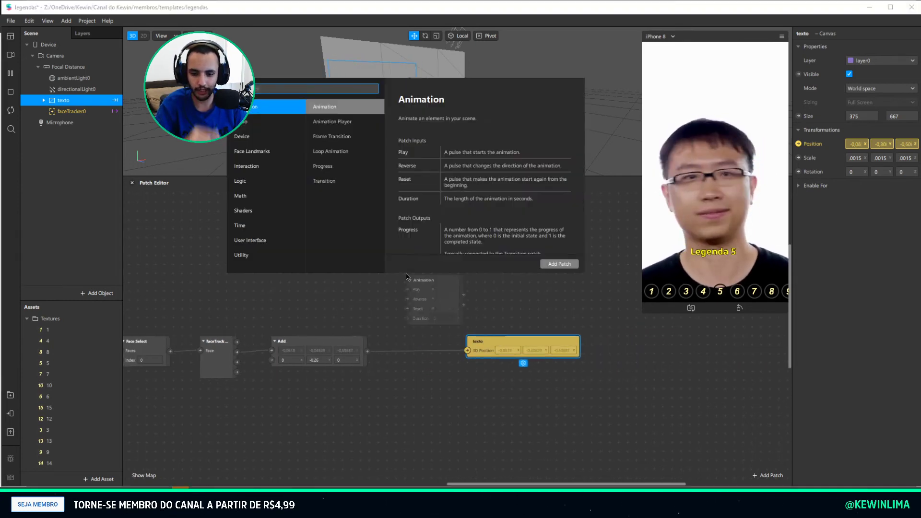
pyautogui.write('exp')
pyautogui.press('Down')
pyautogui.press('Return')
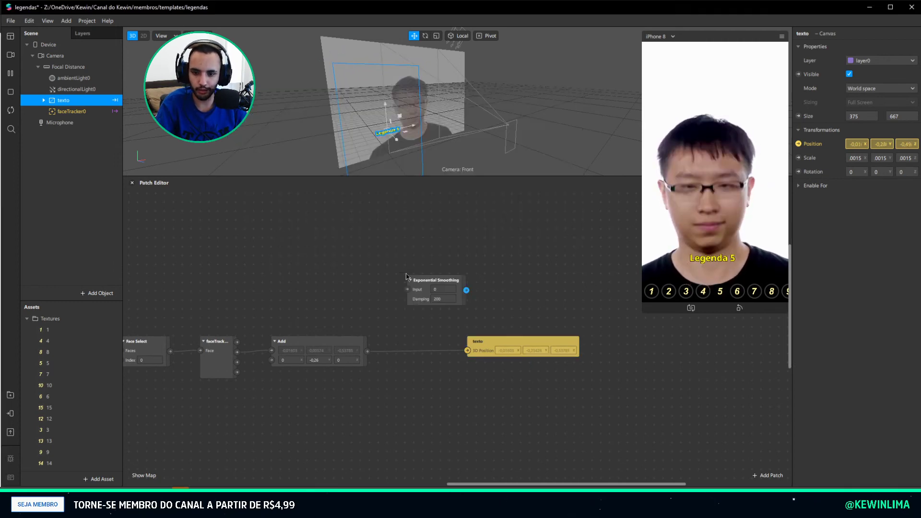
pyautogui.moveTo(432, 280); pyautogui.dragTo(421, 314)
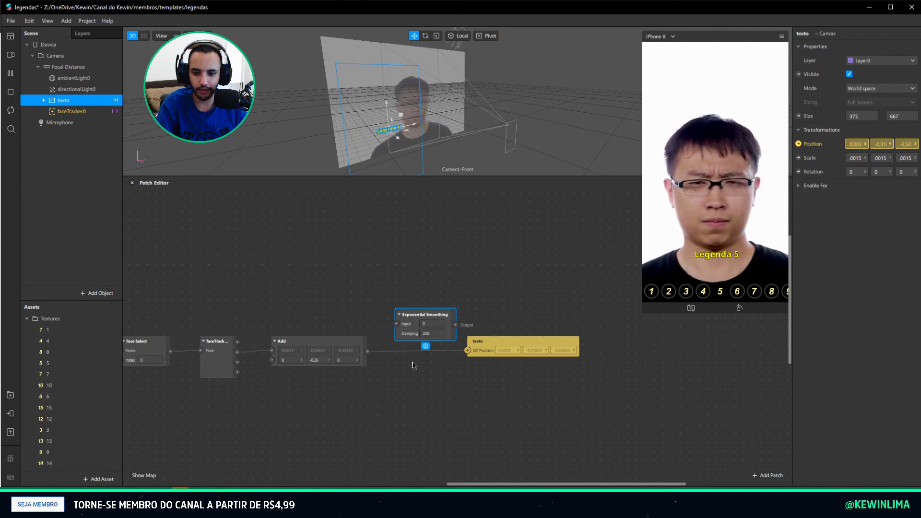
# Try to connect the Add patch's output directly to the Exponential Smoothing input
pyautogui.click(303, 340)
pyautogui.moveTo(366, 351); pyautogui.dragTo(397, 324)
pyautogui.moveTo(382, 341)
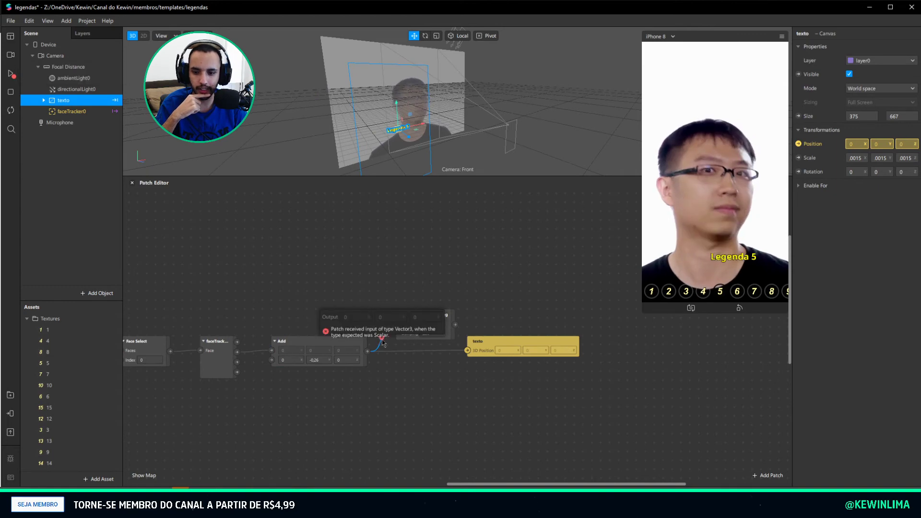
pyautogui.click(297, 344)
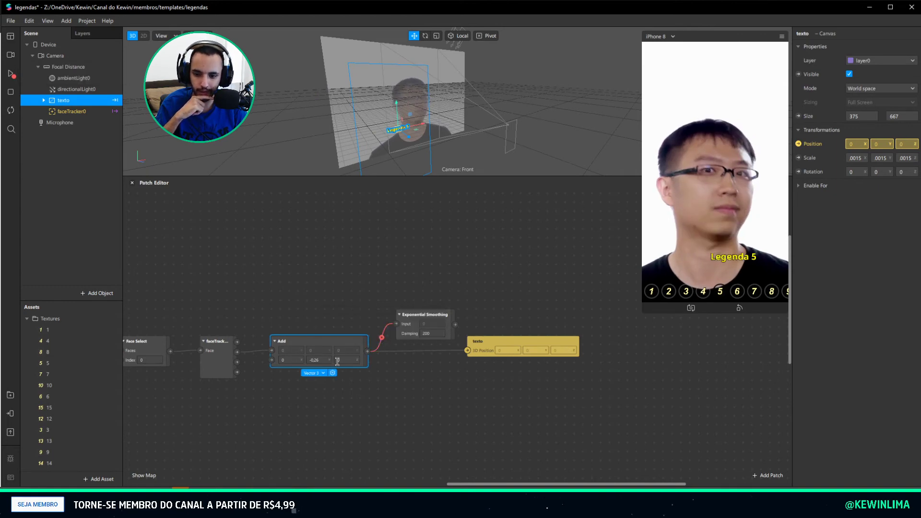
pyautogui.click(434, 329)
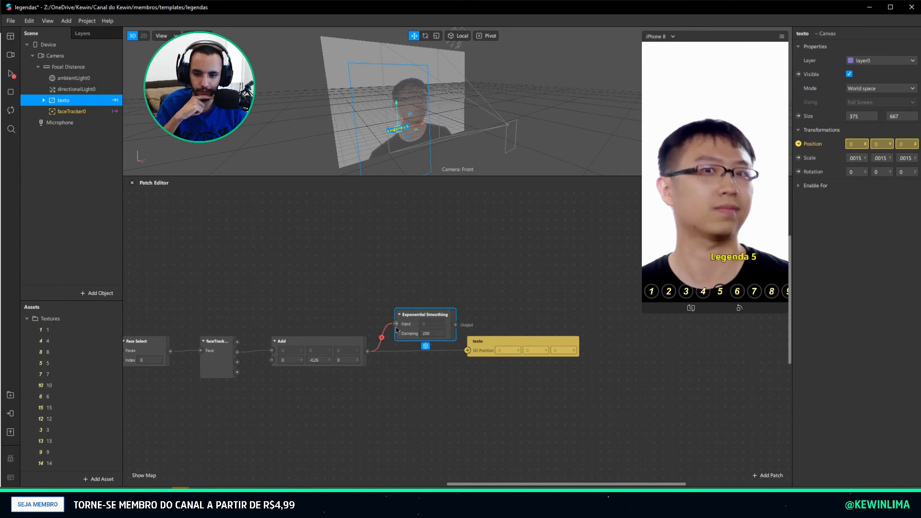
pyautogui.click(396, 325)
# Move the Exponential Smoothing and texto patches aside and add an Unpack patch fed by the Add patch's output
pyautogui.moveTo(425, 315); pyautogui.dragTo(479, 271)
pyautogui.moveTo(486, 345); pyautogui.dragTo(545, 404)
pyautogui.moveTo(367, 351); pyautogui.dragTo(407, 321)
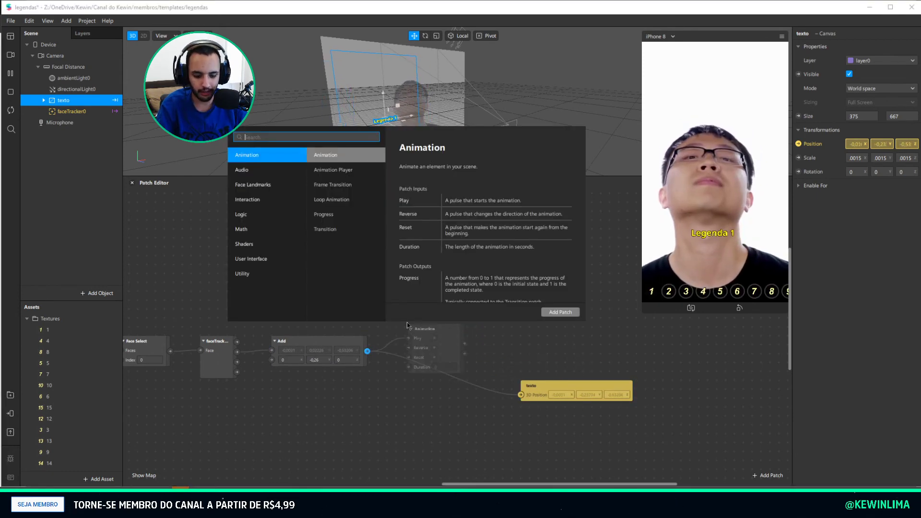
pyautogui.write('unpa')
pyautogui.moveTo(406, 324); pyautogui.dragTo(378, 338)
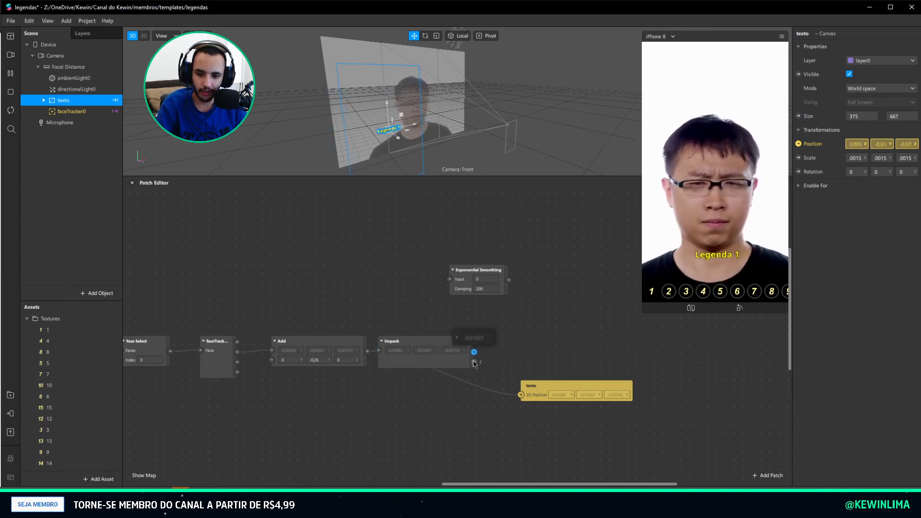
# Duplicate Exponential Smoothing into three stacked patches and connect the Unpack patch's X, Y and Z outputs to their inputs
pyautogui.moveTo(467, 288); pyautogui.dragTo(511, 342)
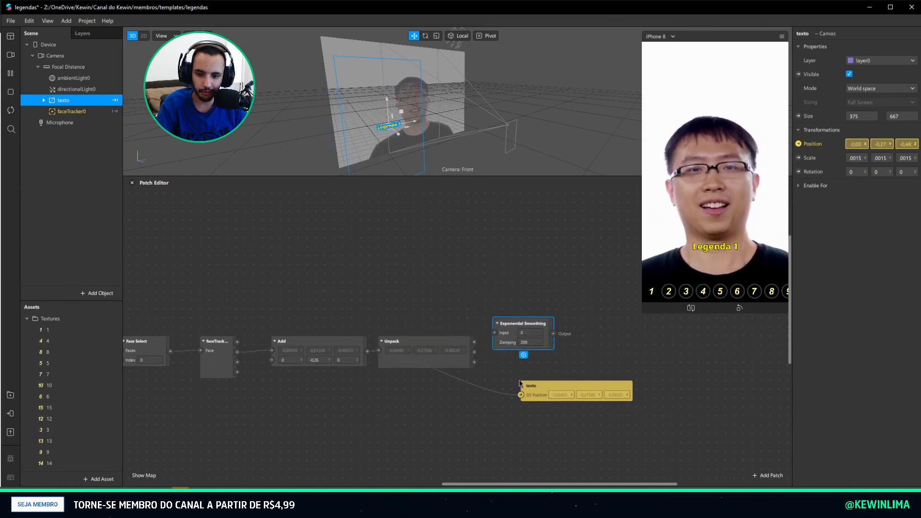
pyautogui.moveTo(550, 396); pyautogui.dragTo(568, 404)
pyautogui.moveTo(473, 344); pyautogui.dragTo(494, 353)
pyautogui.click(459, 349)
pyautogui.hotkey('ctrl', 'd')
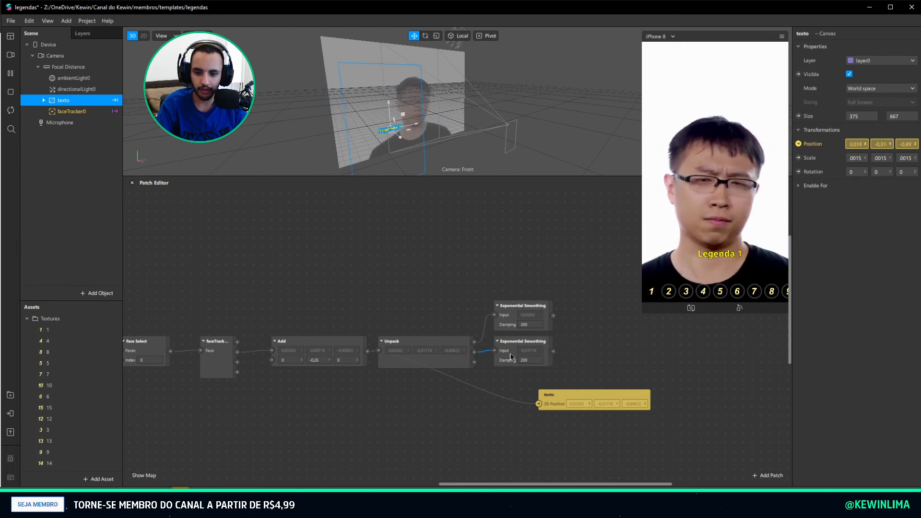
pyautogui.click(511, 358)
pyautogui.hotkey('ctrl', 'd')
pyautogui.moveTo(516, 383); pyautogui.dragTo(496, 403)
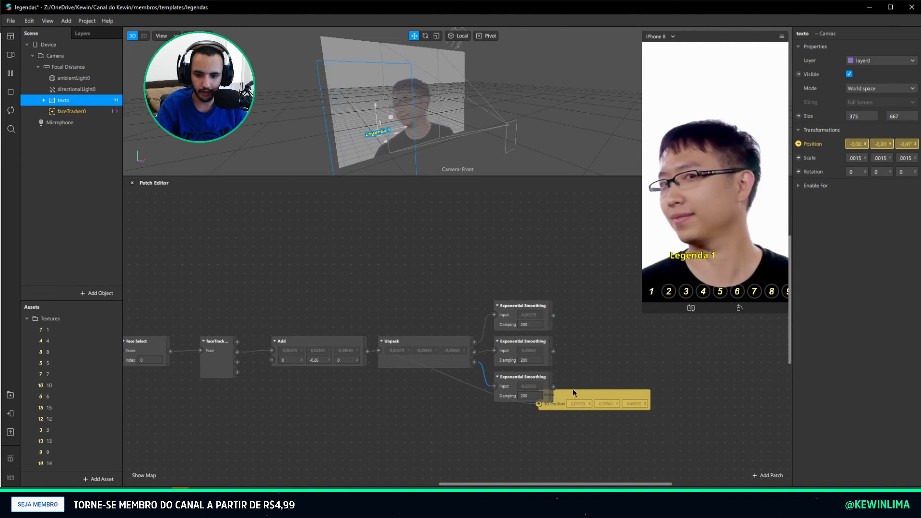
# Add a Pack patch, feed it the three smoothing outputs, and connect its output to texto's 3D Position
pyautogui.moveTo(575, 393); pyautogui.dragTo(692, 350)
pyautogui.click(427, 354)
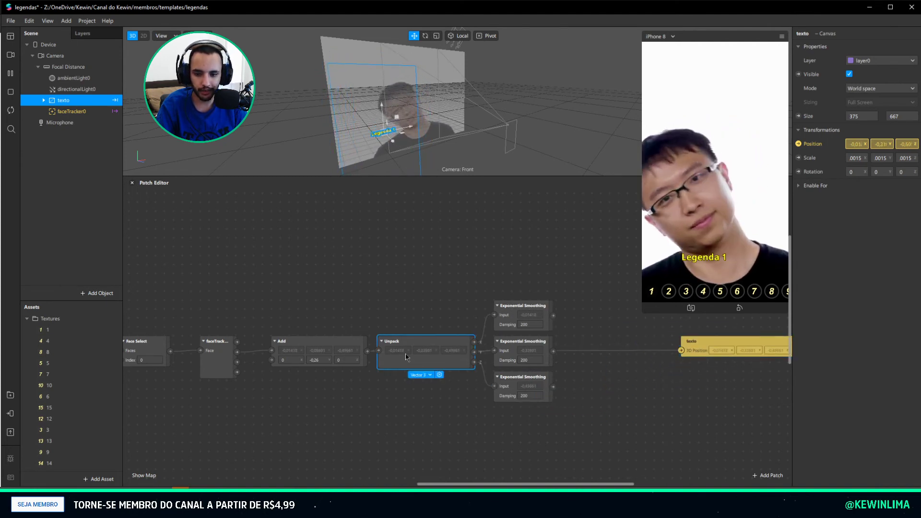
pyautogui.rightClick(604, 332)
pyautogui.write('pack')
pyautogui.press('Return')
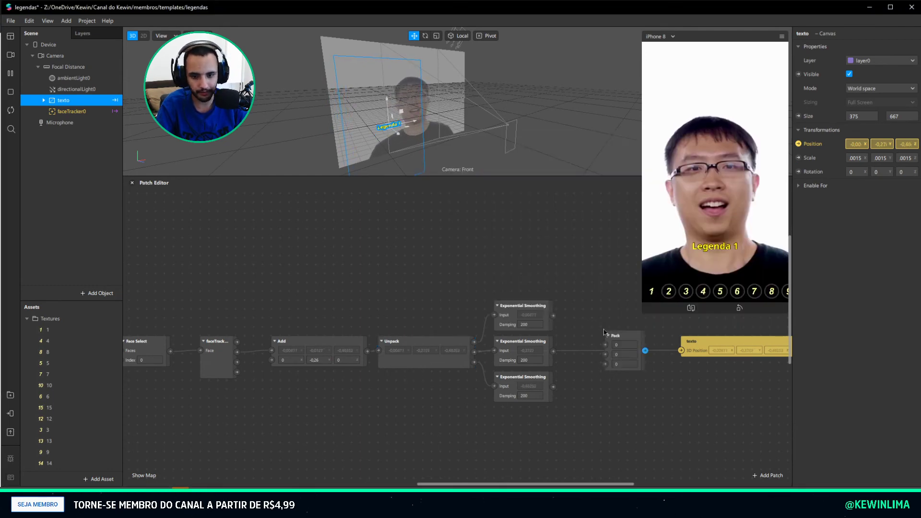
pyautogui.moveTo(556, 319); pyautogui.dragTo(604, 354)
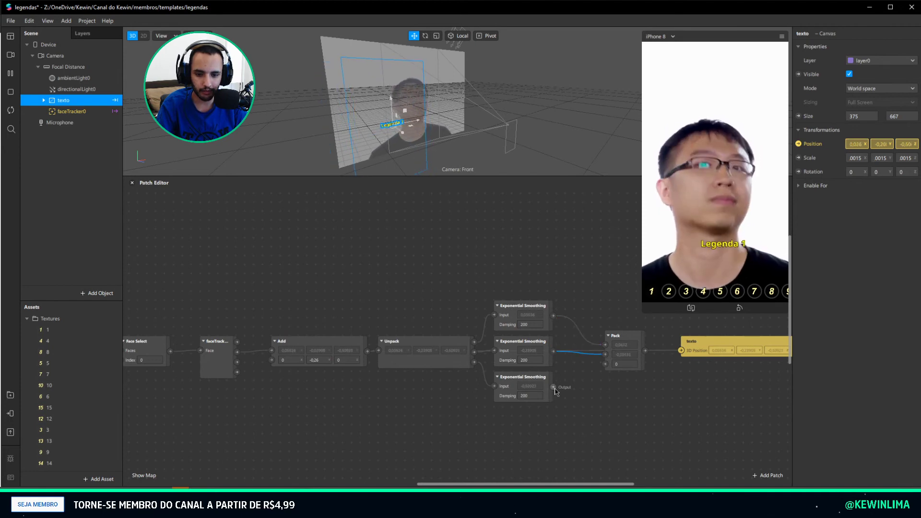
pyautogui.moveTo(554, 387); pyautogui.dragTo(680, 352)
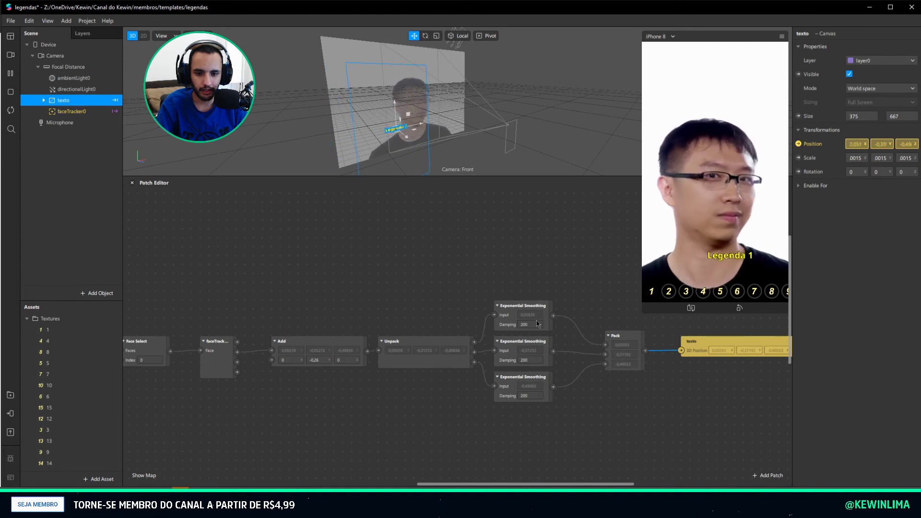
# Set the damping of all three Exponential Smoothing patches to 10
pyautogui.click(525, 324)
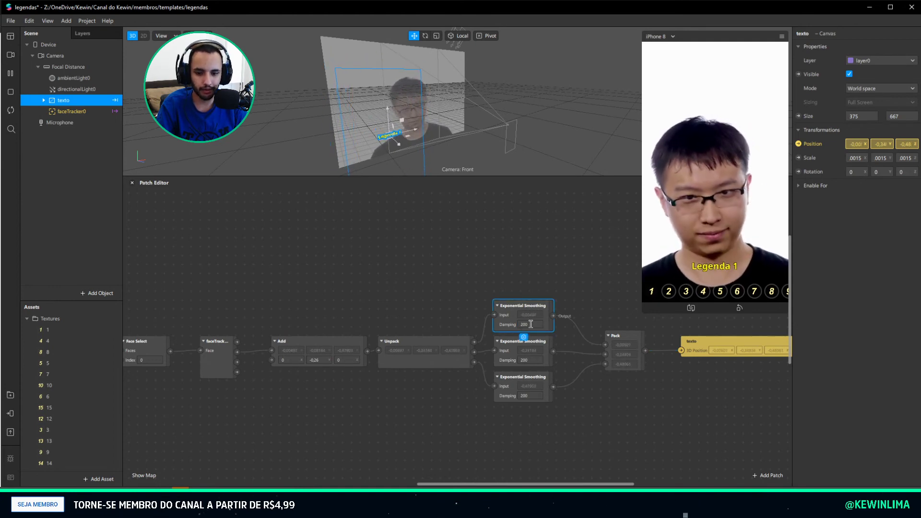
pyautogui.doubleClick(531, 324)
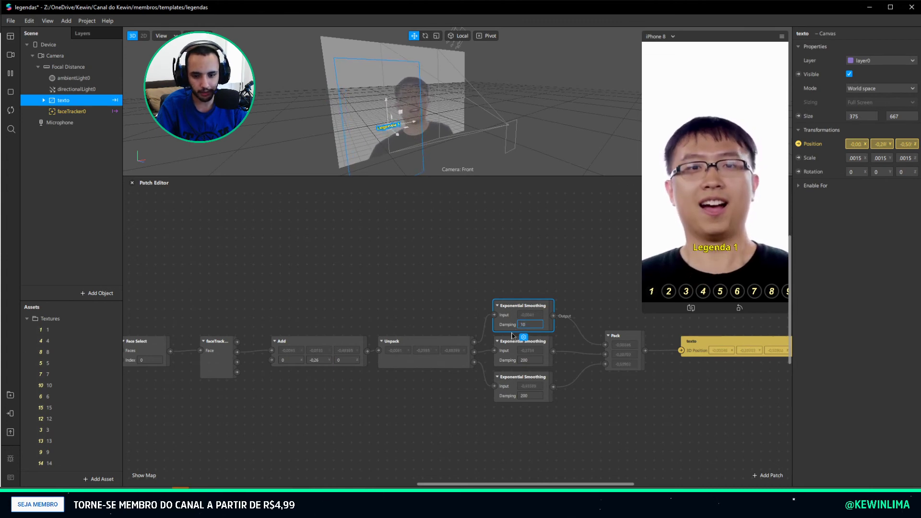
pyautogui.doubleClick(528, 360)
pyautogui.write('10')
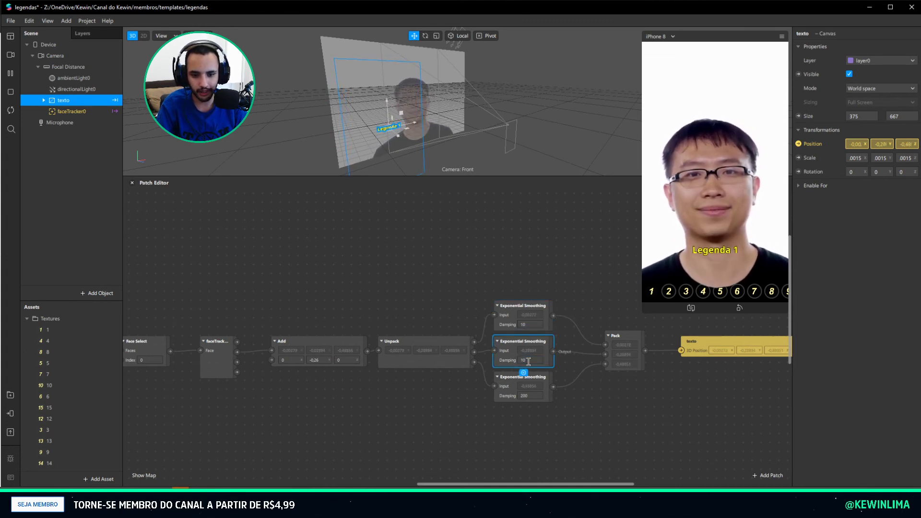
pyautogui.click(538, 396)
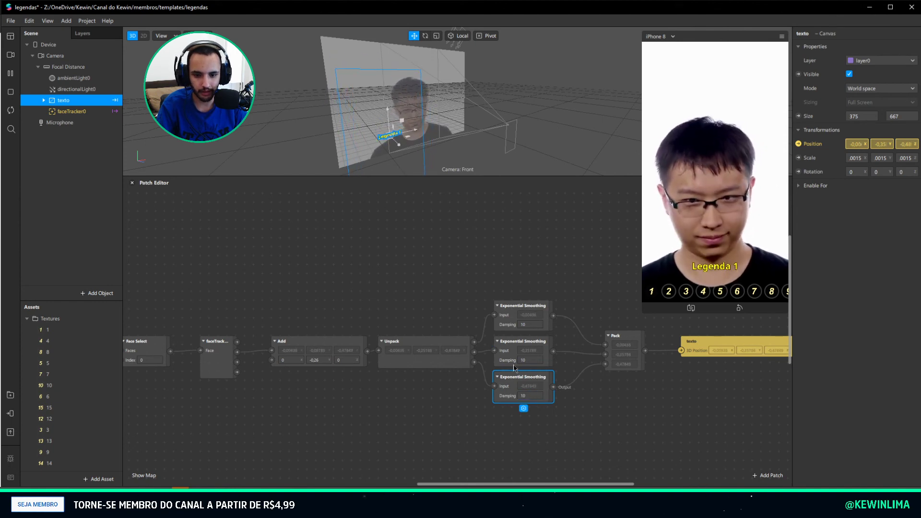
# Raise the damping of all three Exponential Smoothing patches to 100
pyautogui.press('Tab')
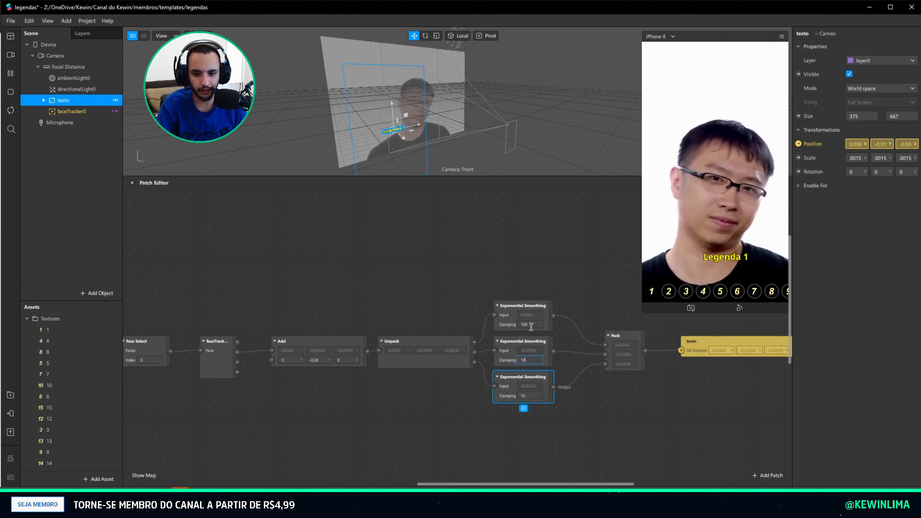
pyautogui.write('0')
pyautogui.press('Tab')
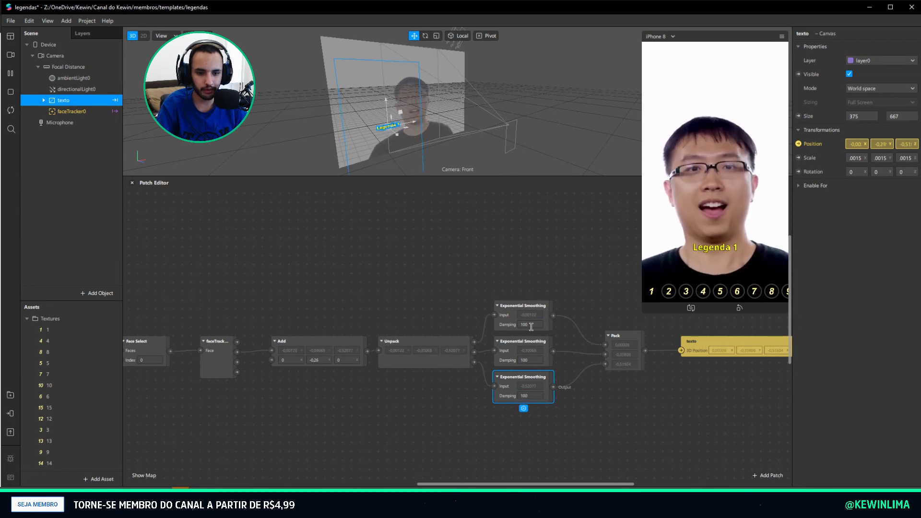
pyautogui.click(618, 283)
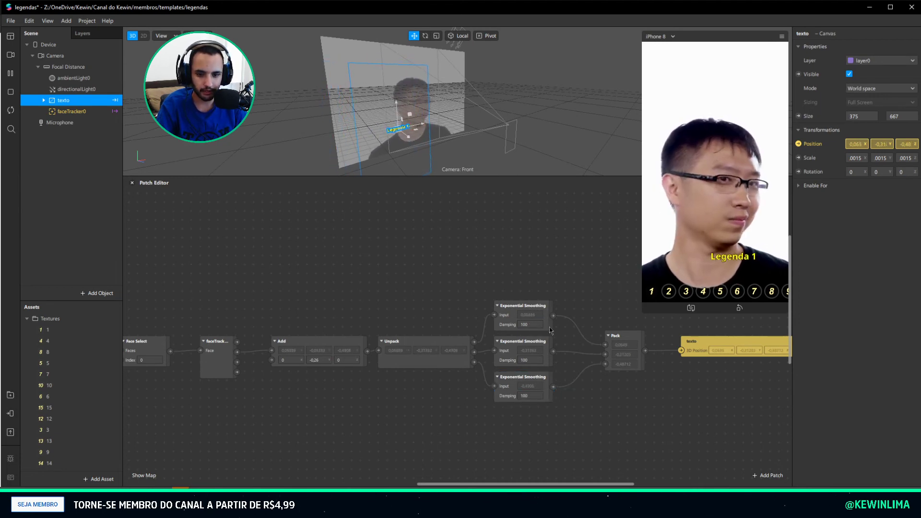
# Set the damping back to 200 in all three Exponential Smoothing patches
pyautogui.click(535, 323)
pyautogui.write('200')
pyautogui.press('Tab')
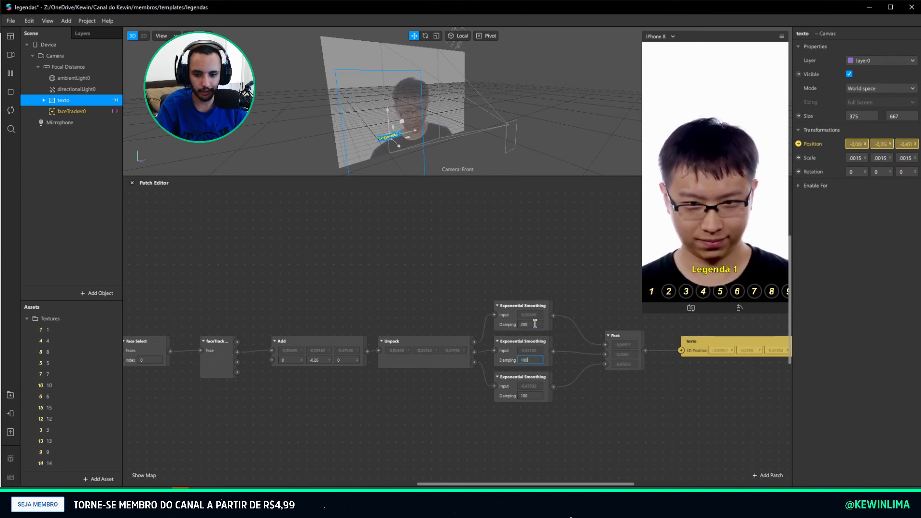
pyautogui.write('200')
pyautogui.press('Tab')
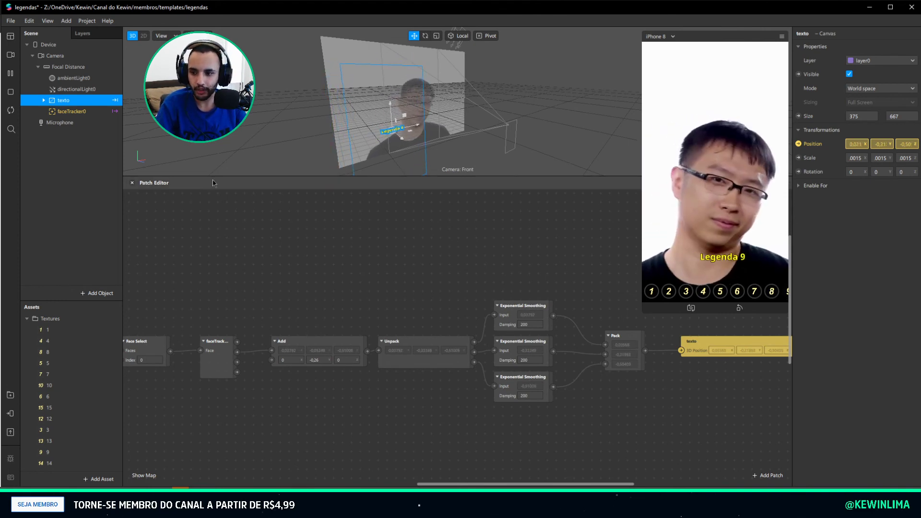
# Enlarge the 3D viewport to inspect the caption, switch the preview to the faceless brick wall simulation, and select texto
pyautogui.moveTo(212, 178); pyautogui.dragTo(250, 327)
pyautogui.moveTo(432, 239); pyautogui.dragTo(272, 237, button='middle')
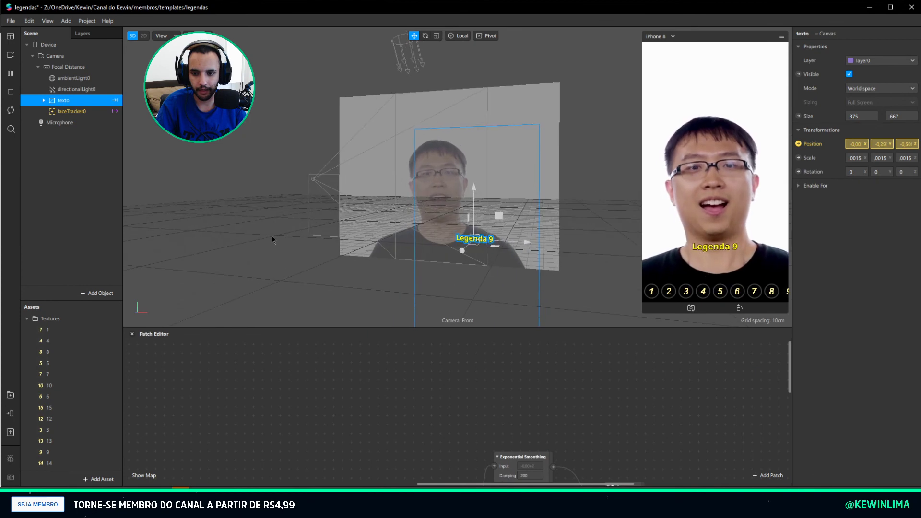
pyautogui.click(10, 56)
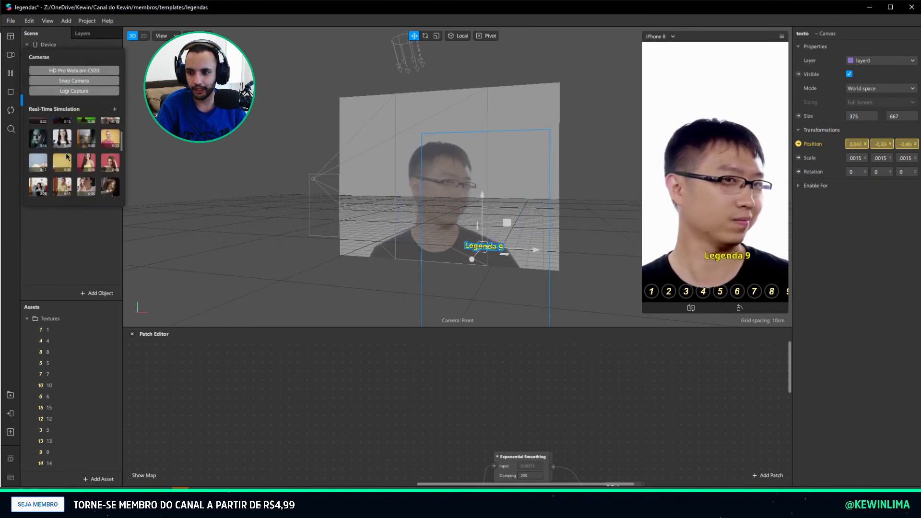
pyautogui.scroll(-3, 79, 166)
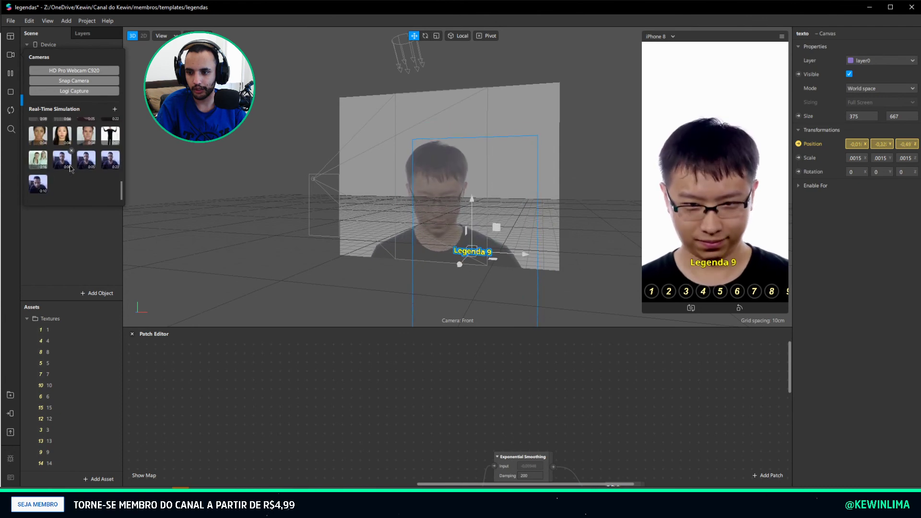
pyautogui.click(110, 175)
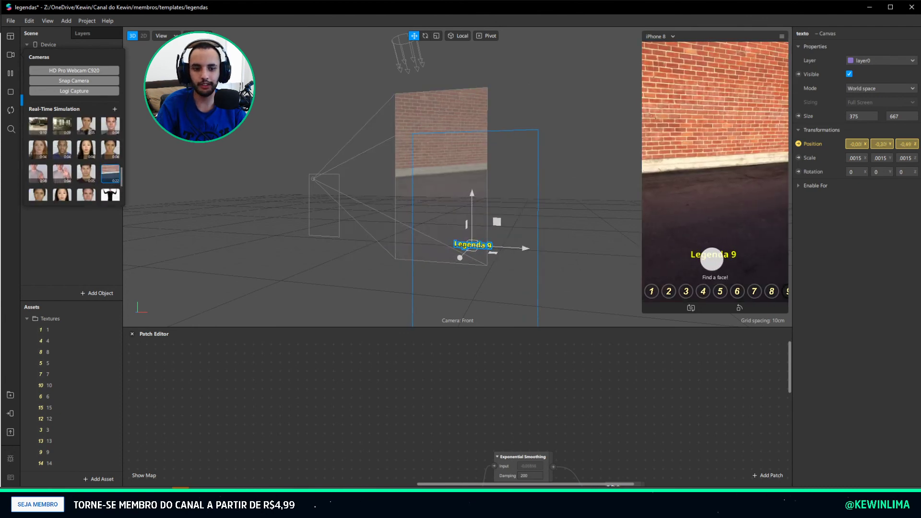
pyautogui.click(96, 242)
pyautogui.click(68, 99)
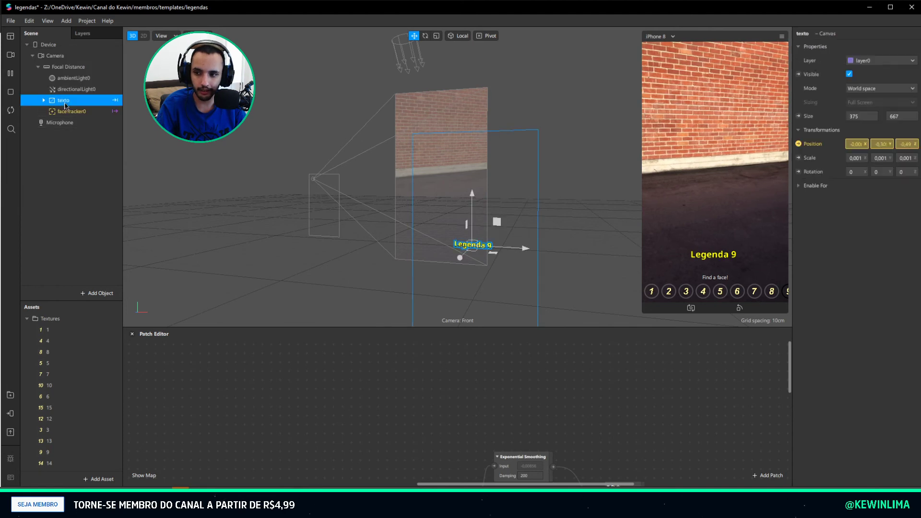
# Enlarge the patch editor, shift Face Finder slightly away from Face Select, and restart the preview with the brick wall video
pyautogui.moveTo(199, 328); pyautogui.dragTo(218, 145)
pyautogui.hscroll(-5, 436, 407)
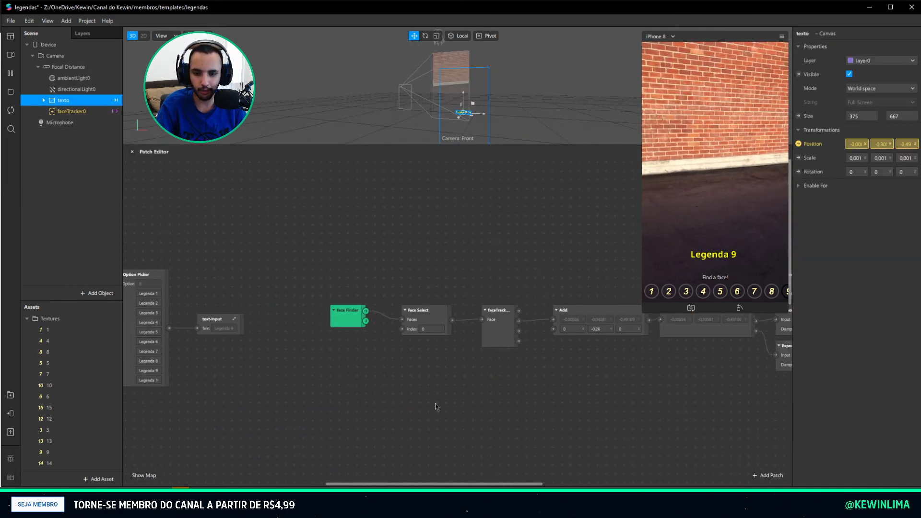
pyautogui.moveTo(354, 324); pyautogui.dragTo(344, 323)
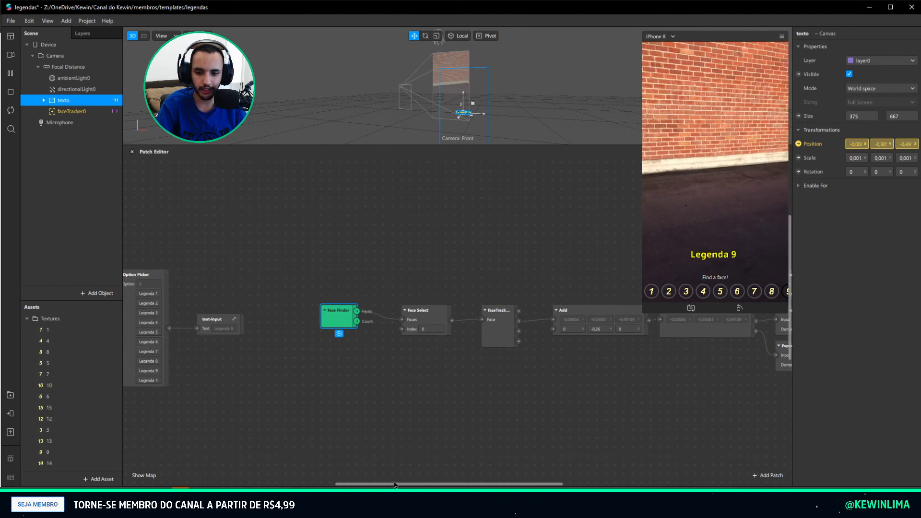
pyautogui.moveTo(392, 485); pyautogui.dragTo(444, 486)
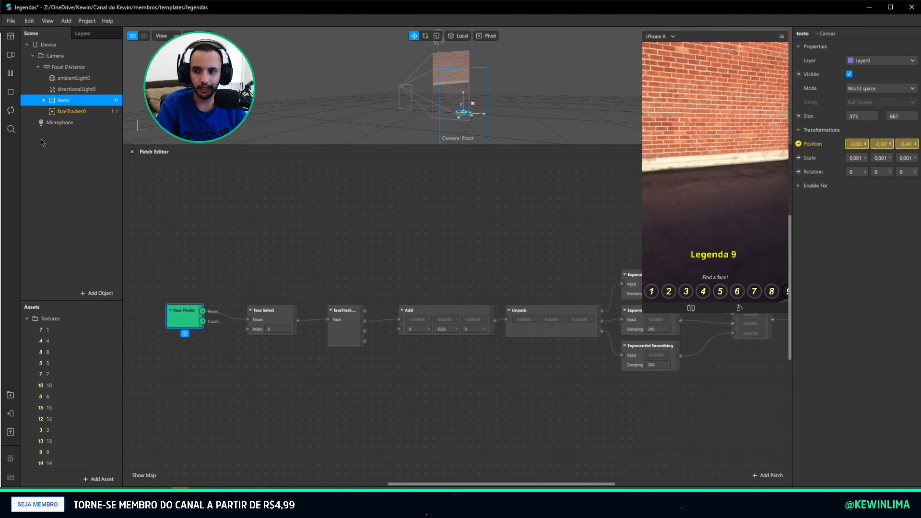
pyautogui.click(12, 111)
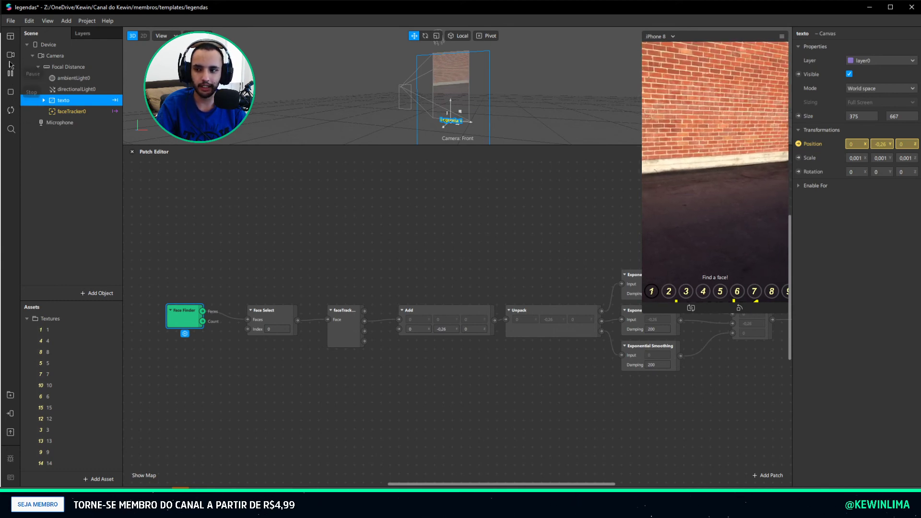
pyautogui.scroll(1, 318, 247)
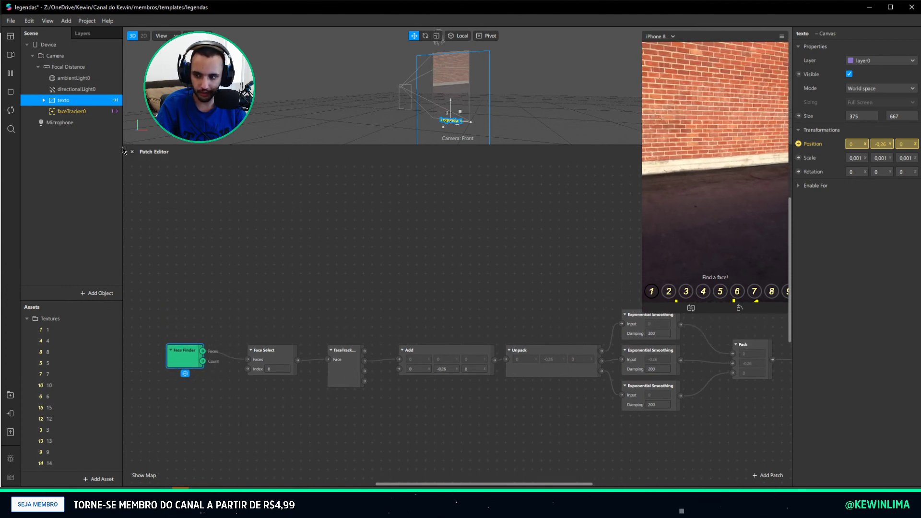
# Check Face Finder's Count output with the faceless brick wall video and with the simulation of the woman with a cat and dog
pyautogui.click(77, 111)
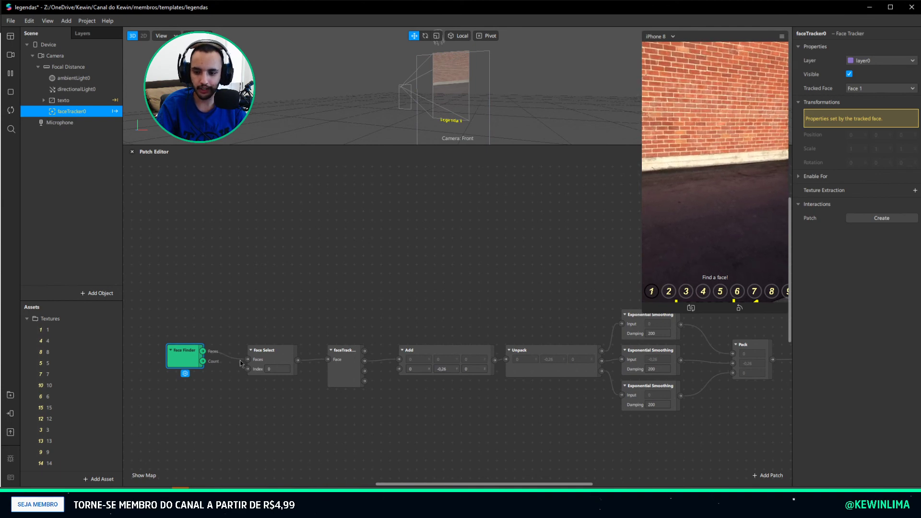
pyautogui.moveTo(203, 361)
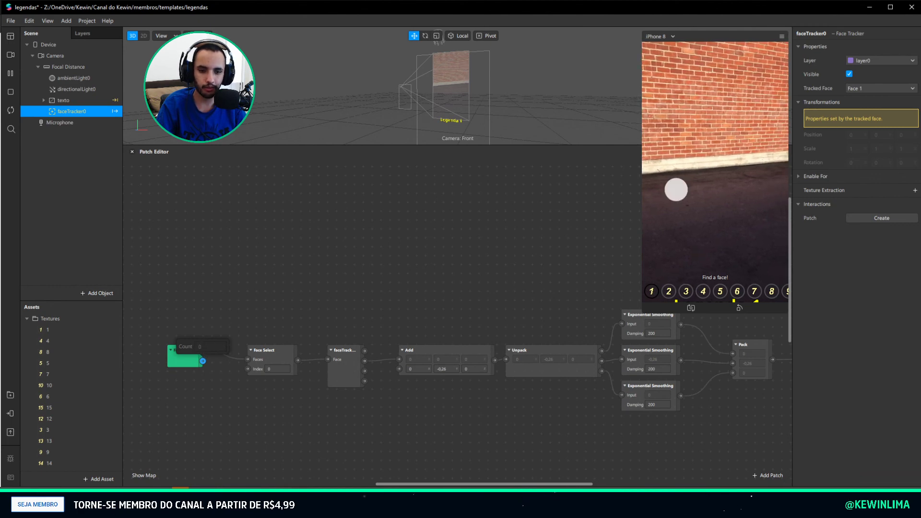
pyautogui.click(10, 54)
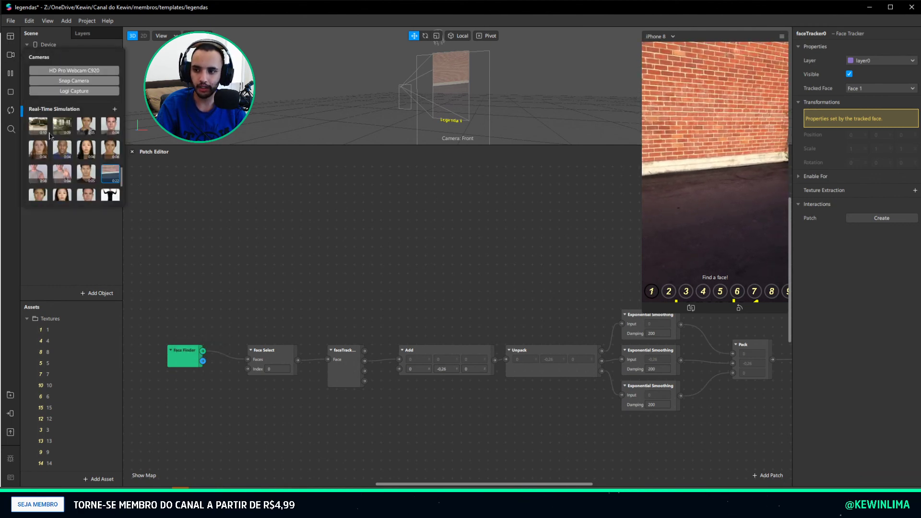
pyautogui.click(85, 130)
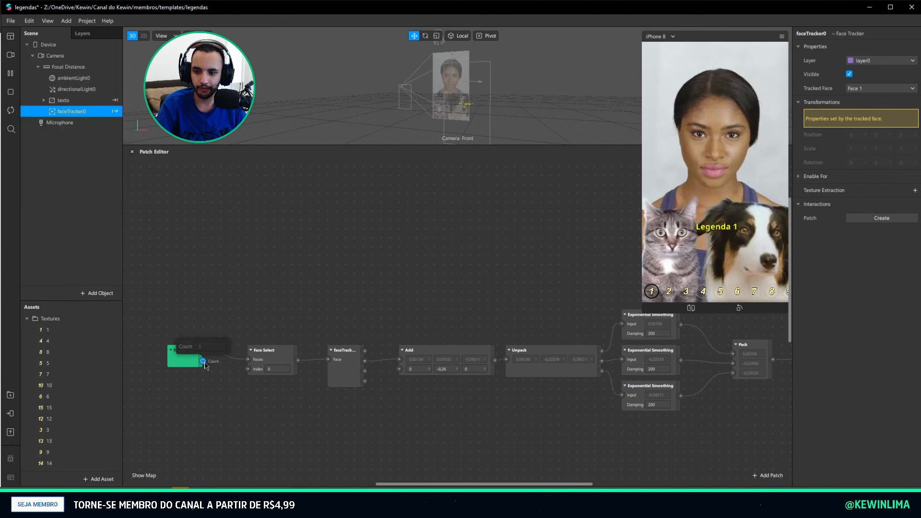
# Switch the preview to the simulation video of the man with glasses on a white background
pyautogui.click(10, 55)
pyautogui.scroll(3, 85, 152)
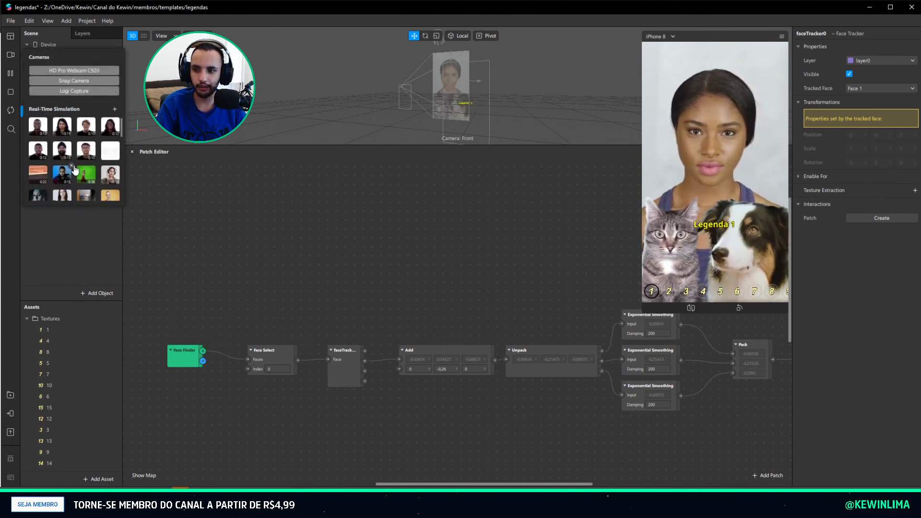
pyautogui.click(86, 152)
pyautogui.click(89, 234)
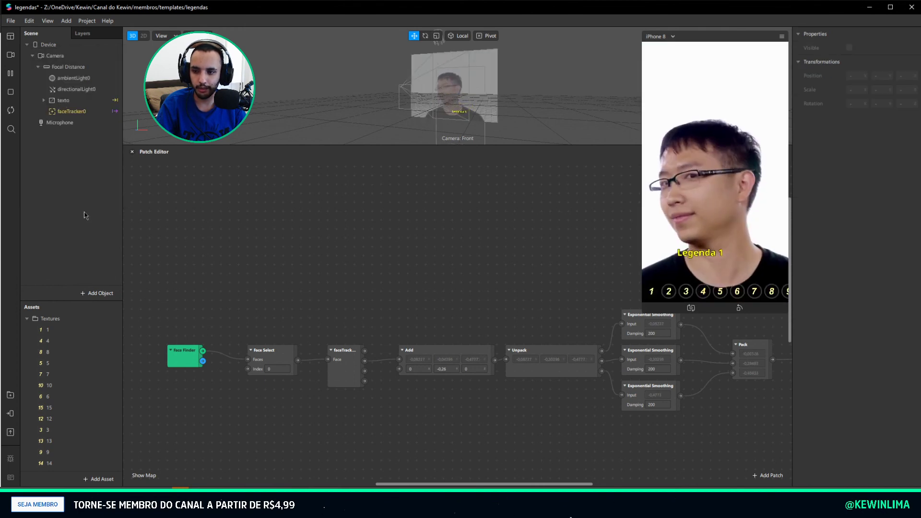
# Create a patch for texto's Visible property and place it in the empty area above the face-tracking chain
pyautogui.click(67, 101)
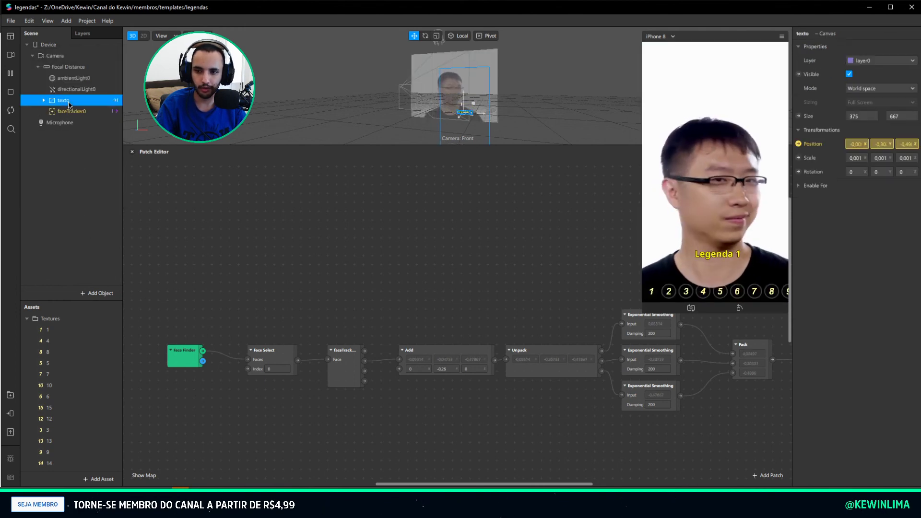
pyautogui.click(798, 74)
pyautogui.moveTo(477, 335); pyautogui.dragTo(409, 250)
# Feed Face Finder's Count into a new Greater Than patch comparing against 0, and connect its output to texto's Visible patch
pyautogui.click(200, 363)
pyautogui.rightClick(203, 274)
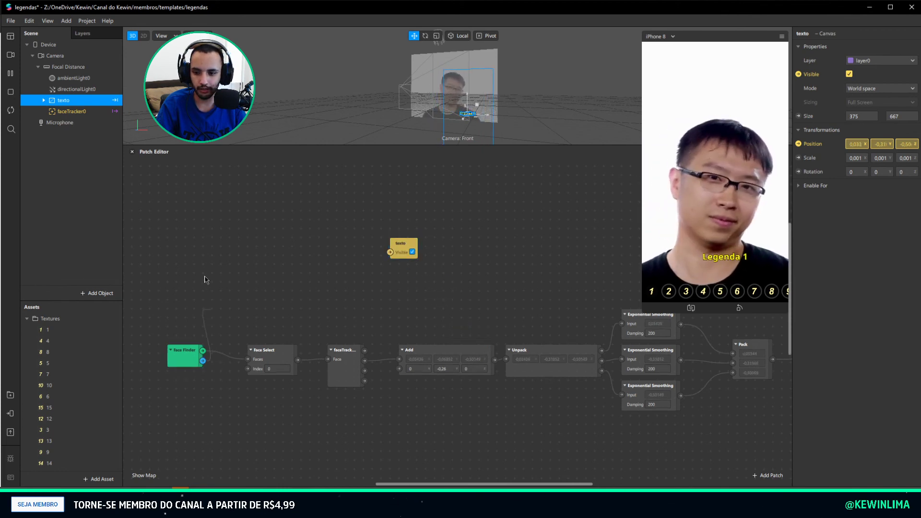
pyautogui.write('grea')
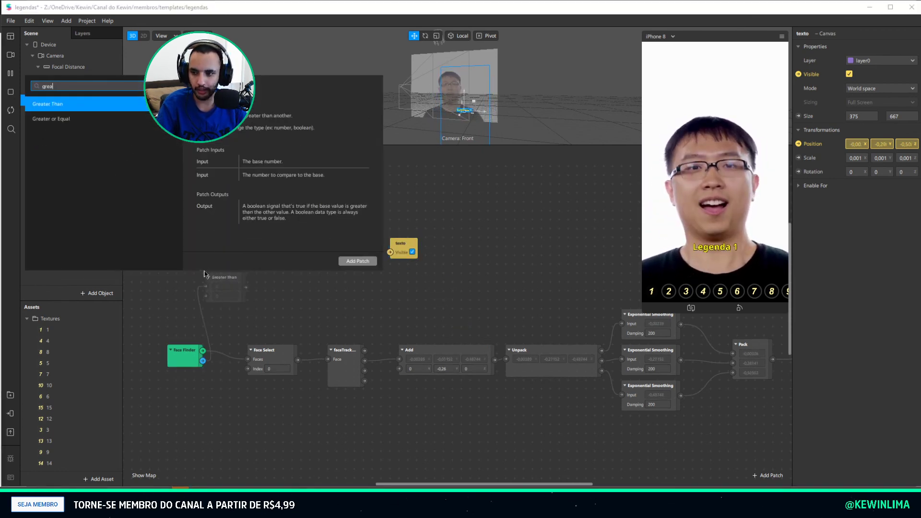
pyautogui.press('Return')
pyautogui.click(219, 295)
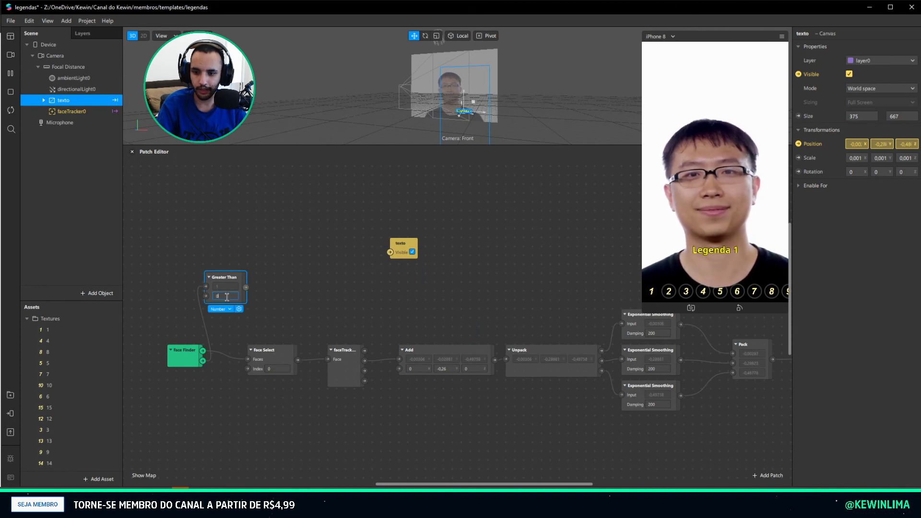
pyautogui.write('0')
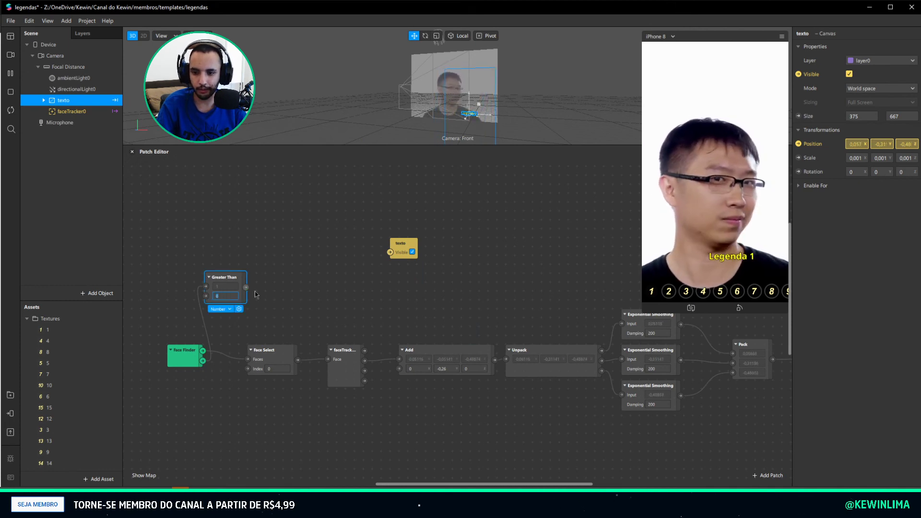
pyautogui.moveTo(246, 287); pyautogui.dragTo(276, 278)
pyautogui.click(324, 291)
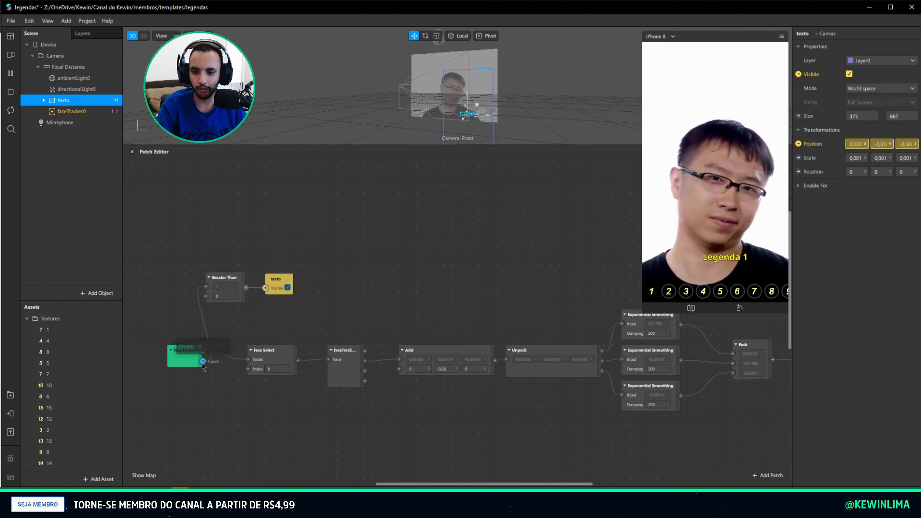
# Test the caption's visibility without a face by switching the preview to the grassy park simulation with palm trees
pyautogui.click(10, 55)
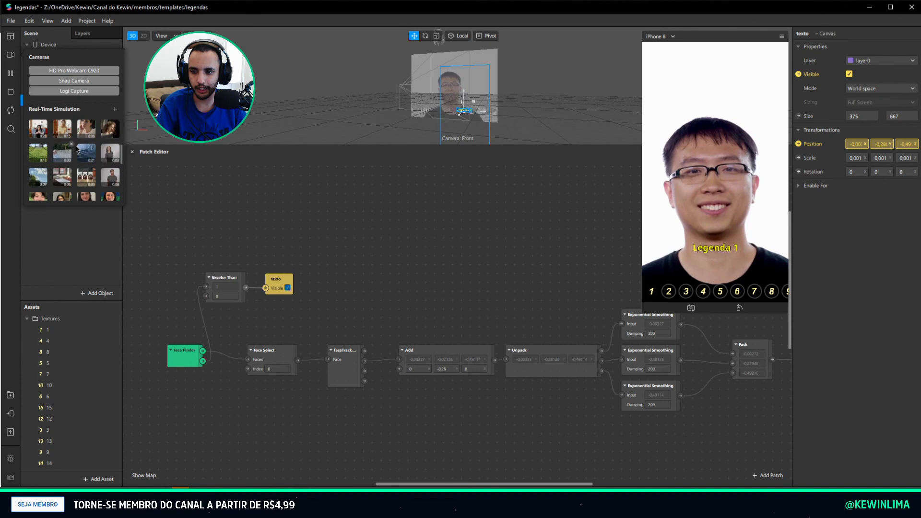
pyautogui.click(38, 152)
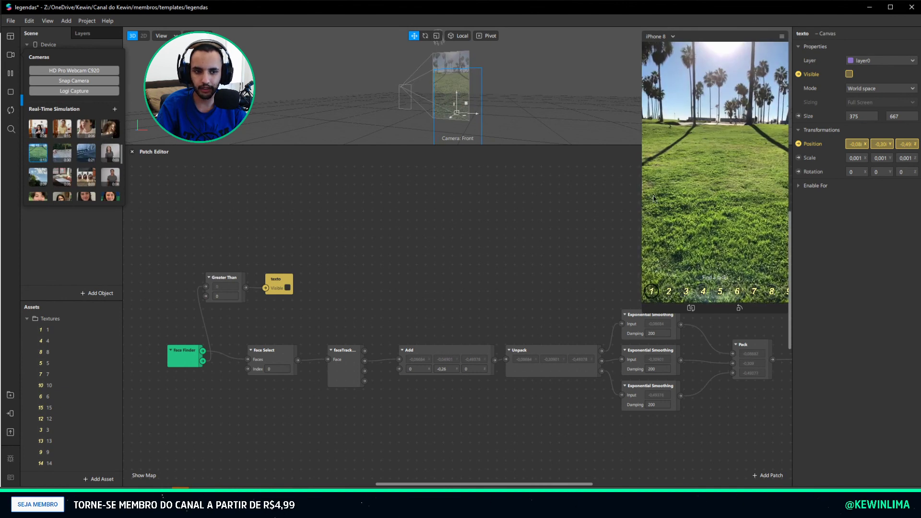
pyautogui.click(318, 281)
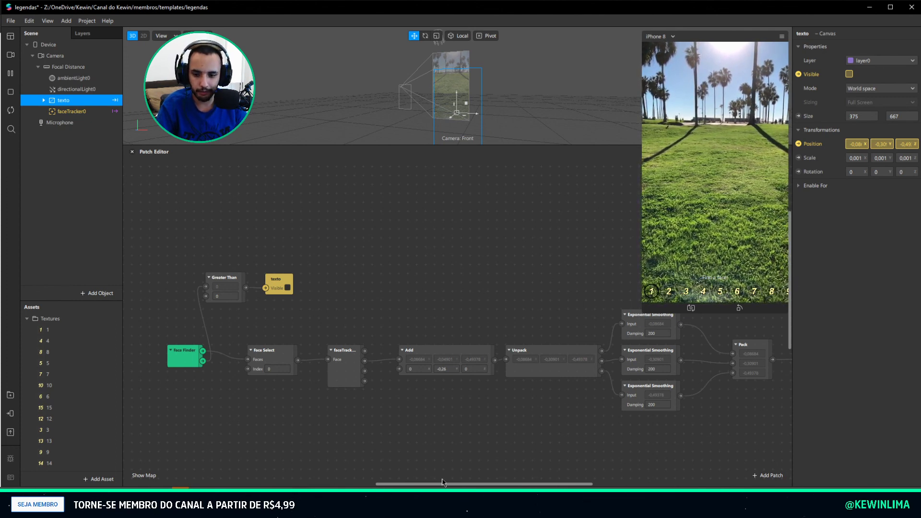
# Review the caption texts in the Option Picker patch beside Picker UI
pyautogui.moveTo(458, 485); pyautogui.dragTo(317, 462)
pyautogui.click(402, 333)
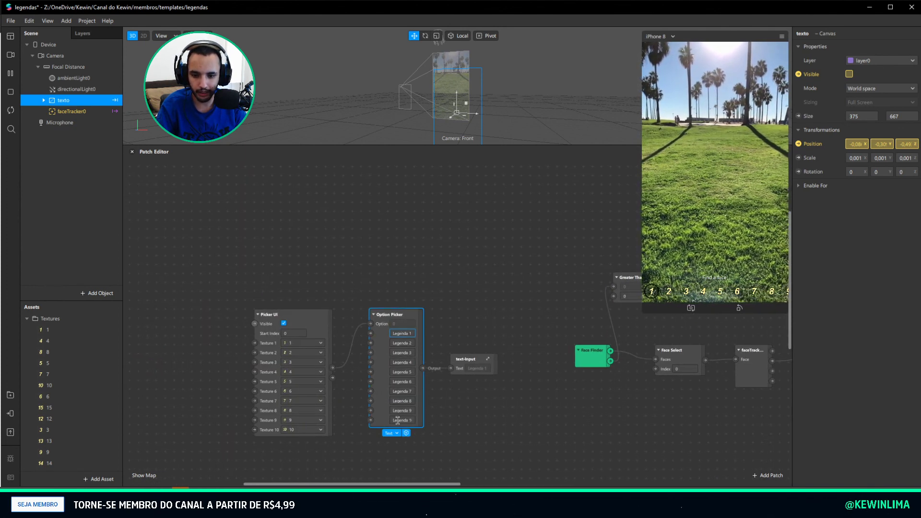
pyautogui.click(650, 437)
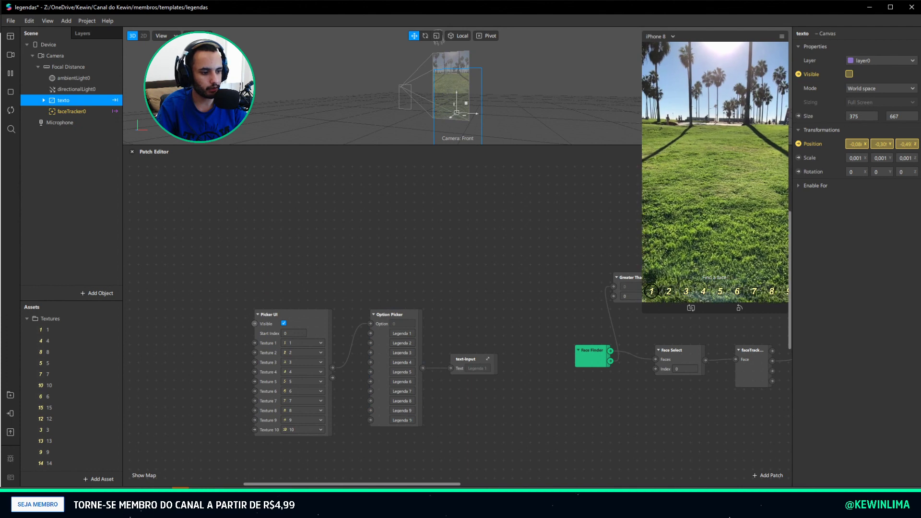